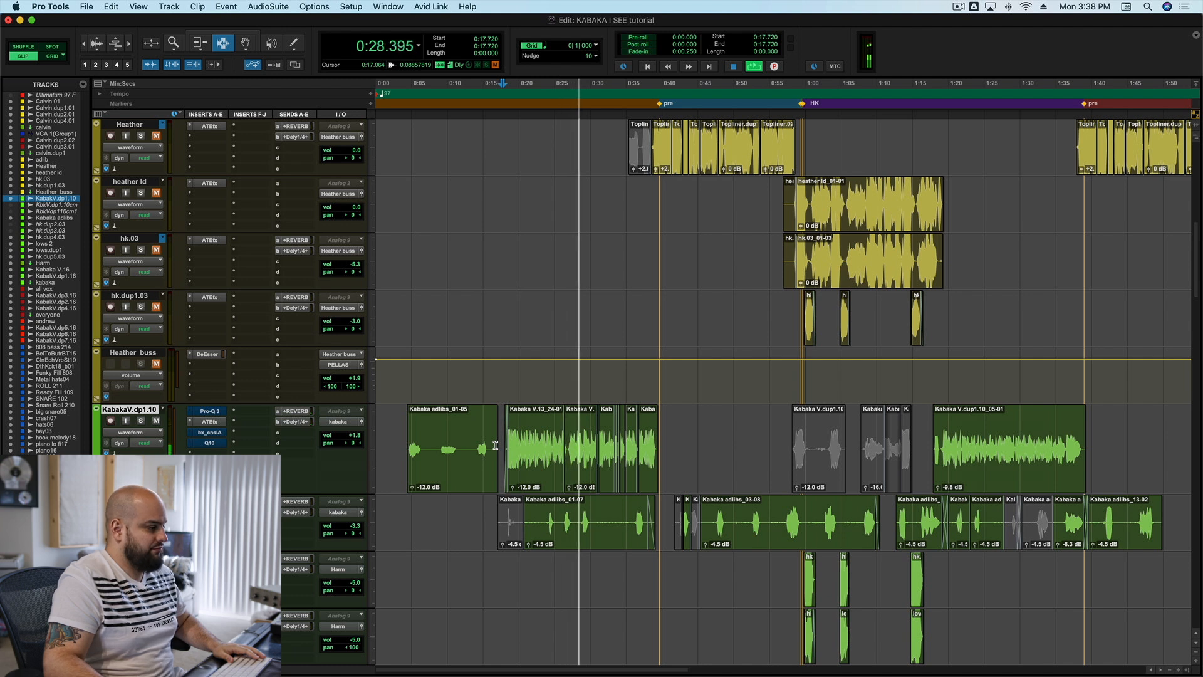
Solo the KabakaV.dp1.10 track and play it from about 0:18.028, just before the Kabaka V.13_24-01 clip
key("space")
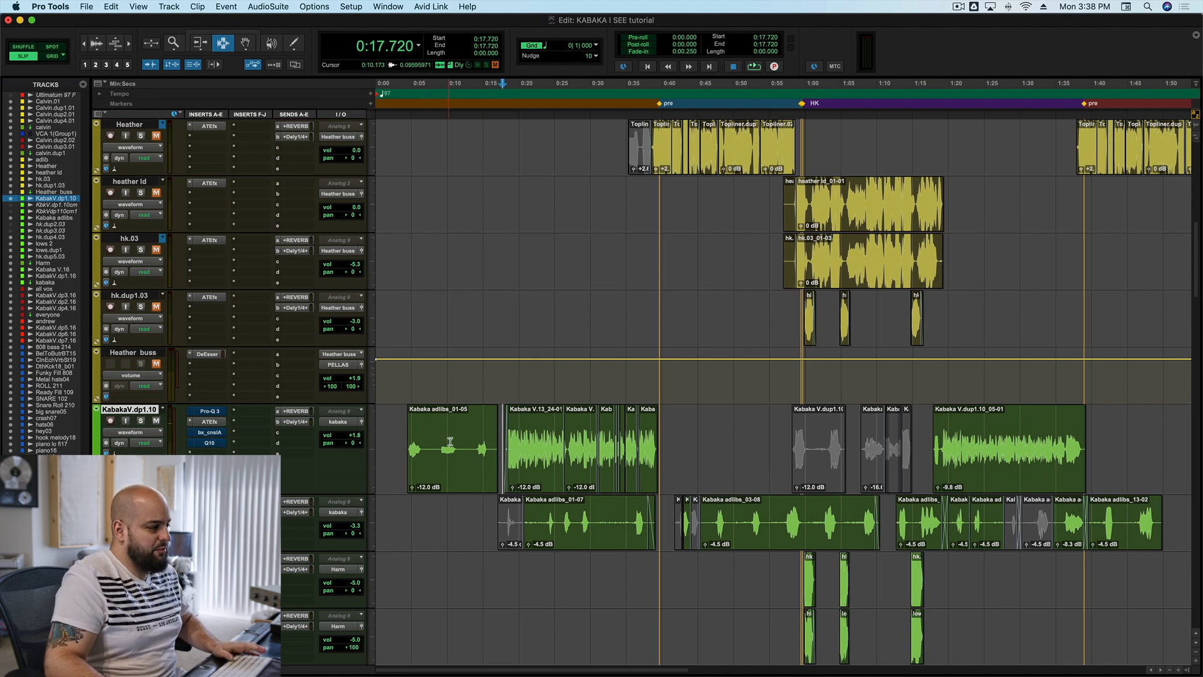
key("super+bracketright")
key("super+bracketright")
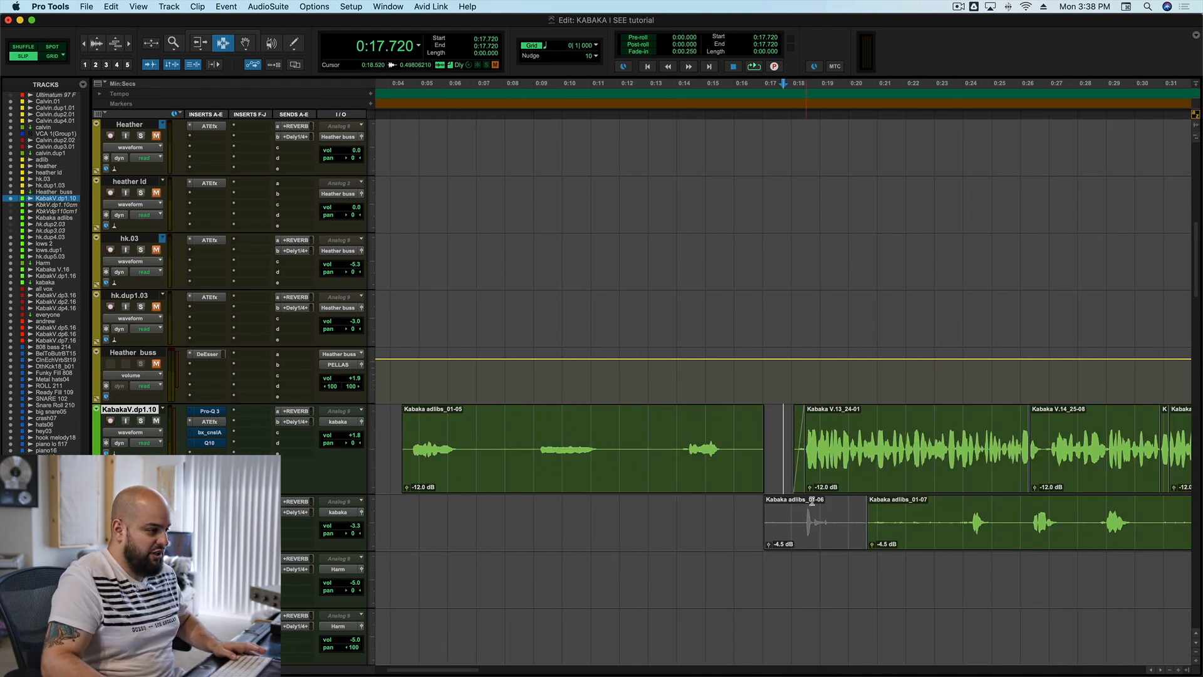
left_click(792, 457)
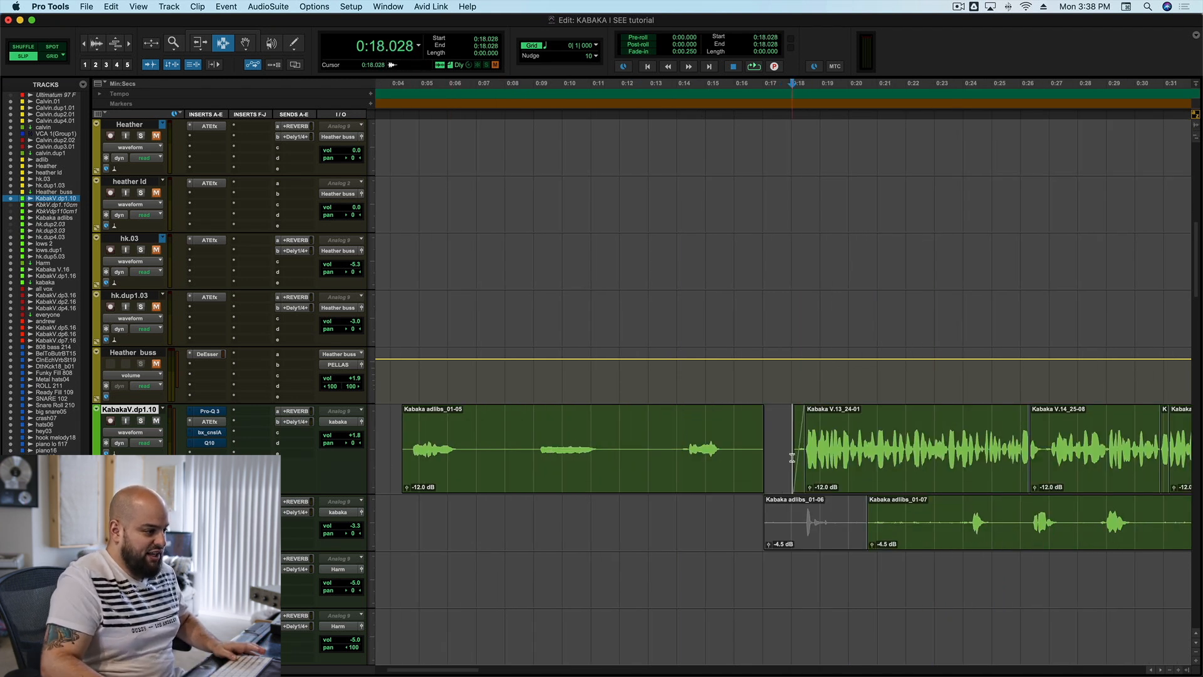
left_click(141, 421)
key("space")
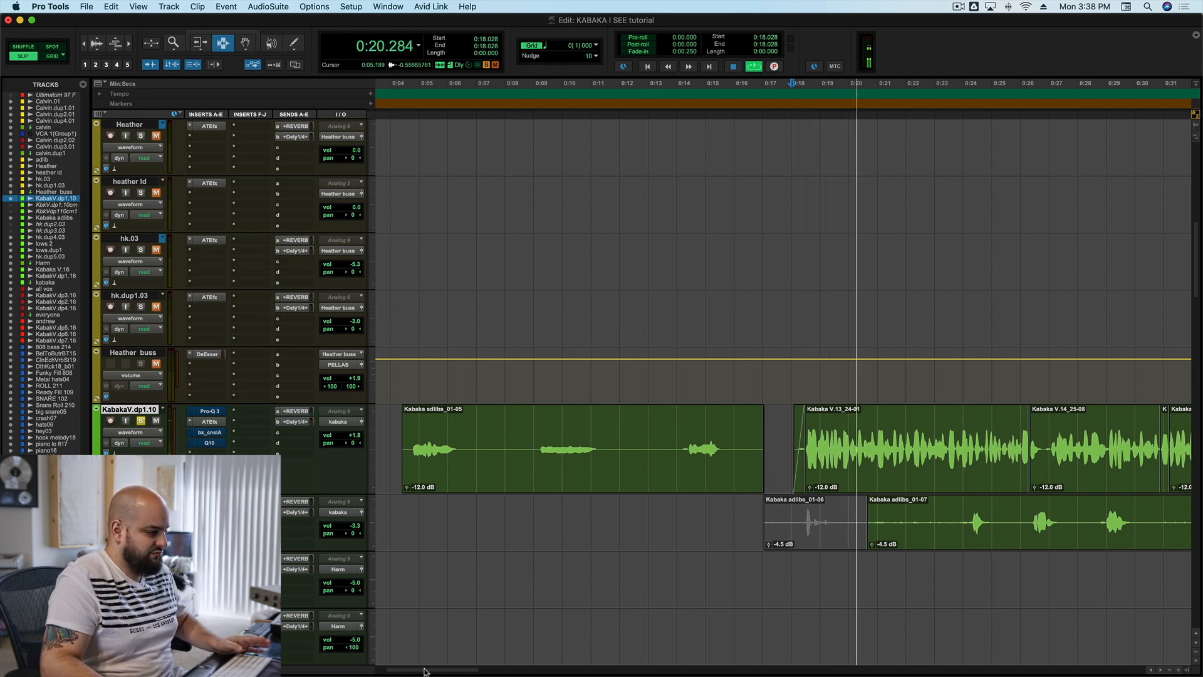
left_click_drag(424, 670, 446, 670)
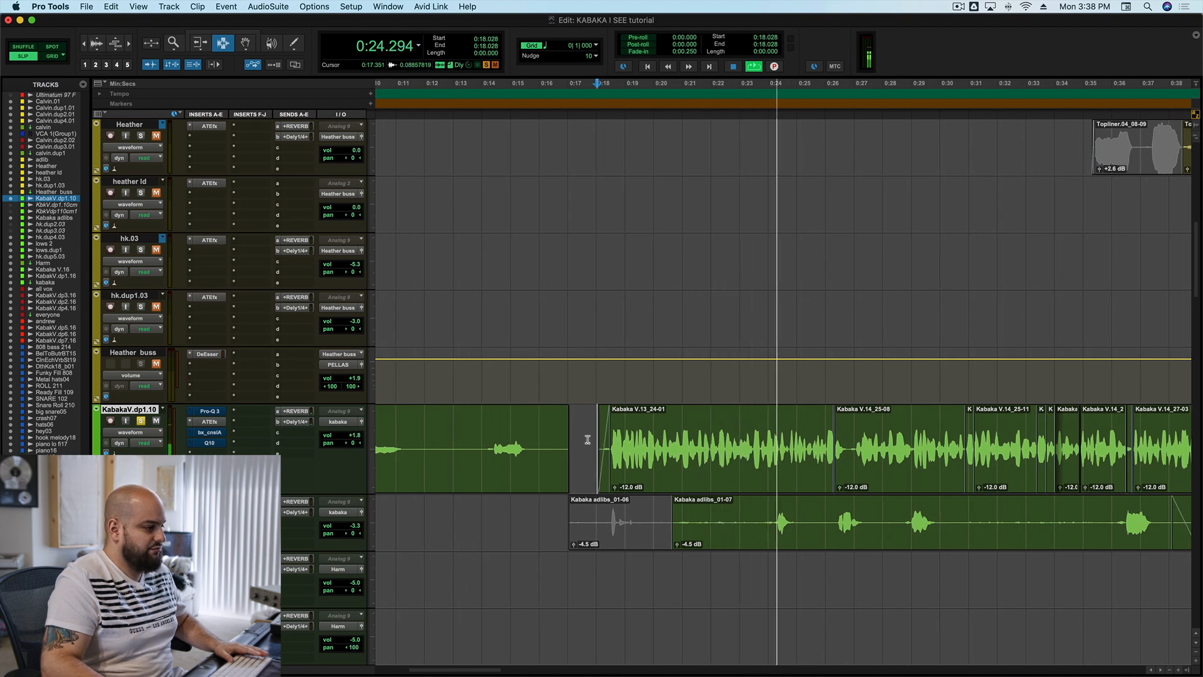
key("space")
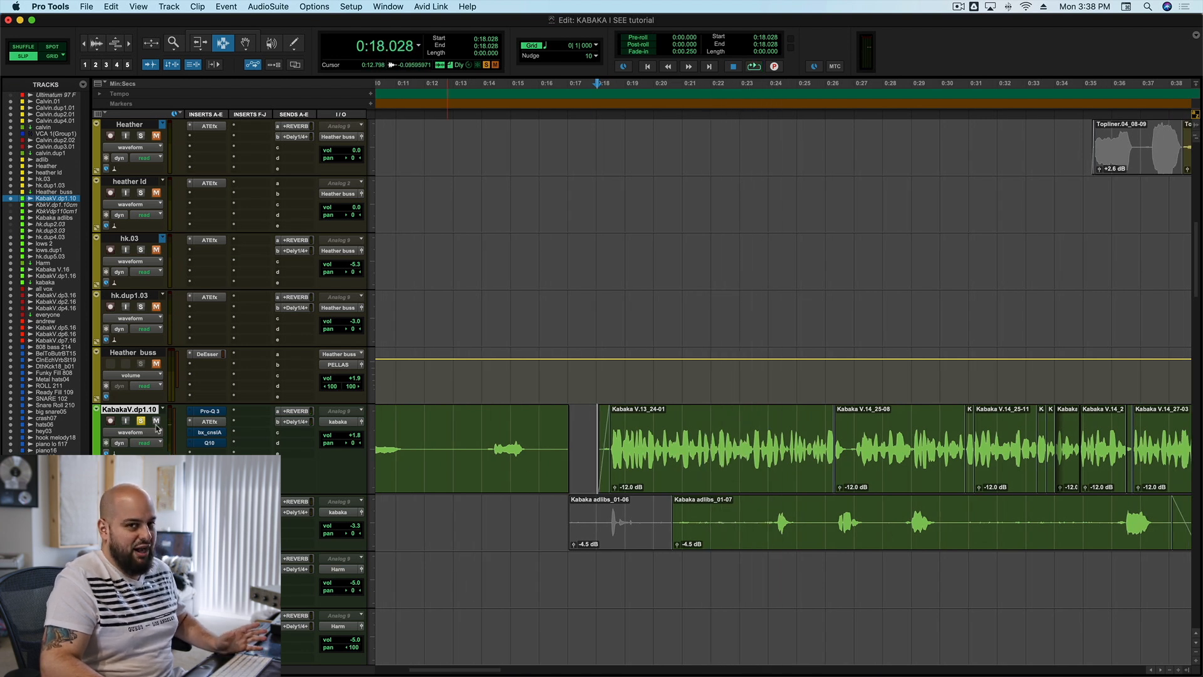
Select about the first 1.5 seconds of the vocal from 0:18.489 and open the RX 6 De-clip AudioSuite processor
left_click(615, 442)
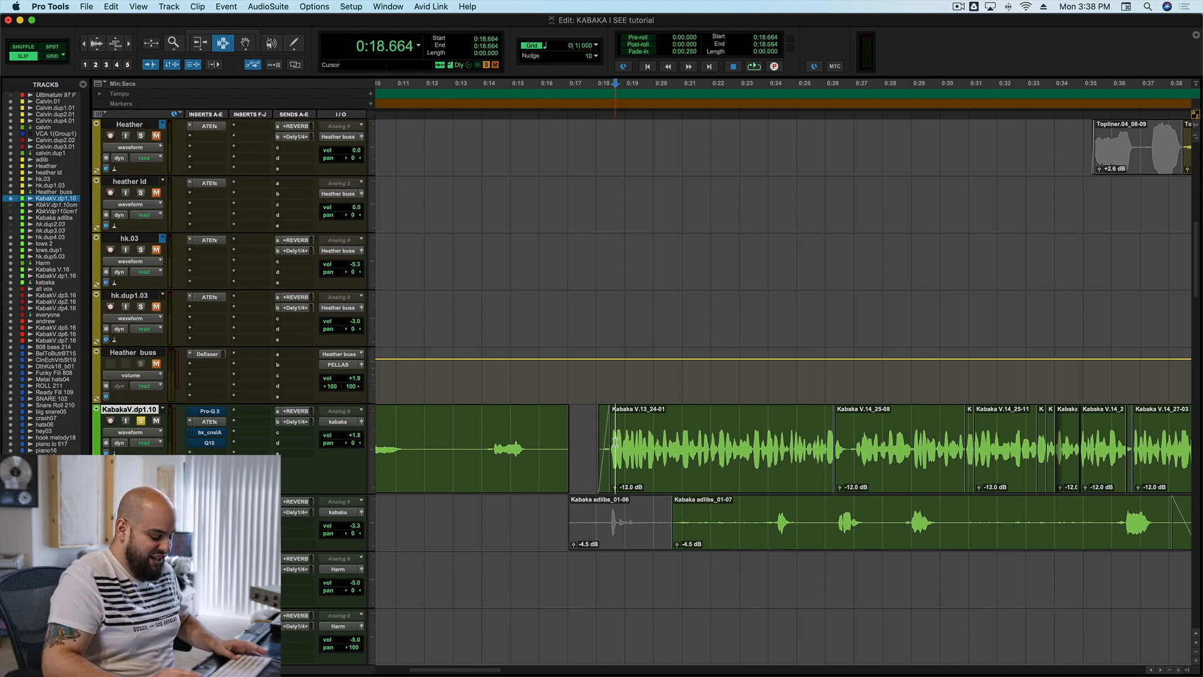
key("super+bracketright")
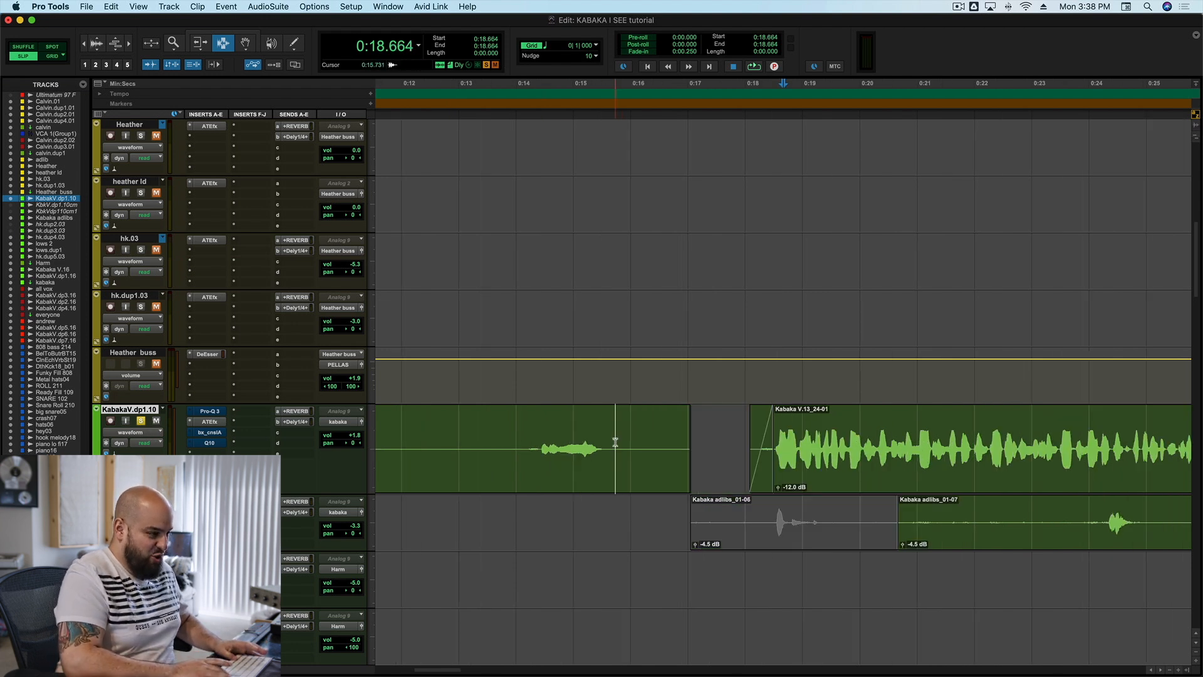
left_click(774, 459)
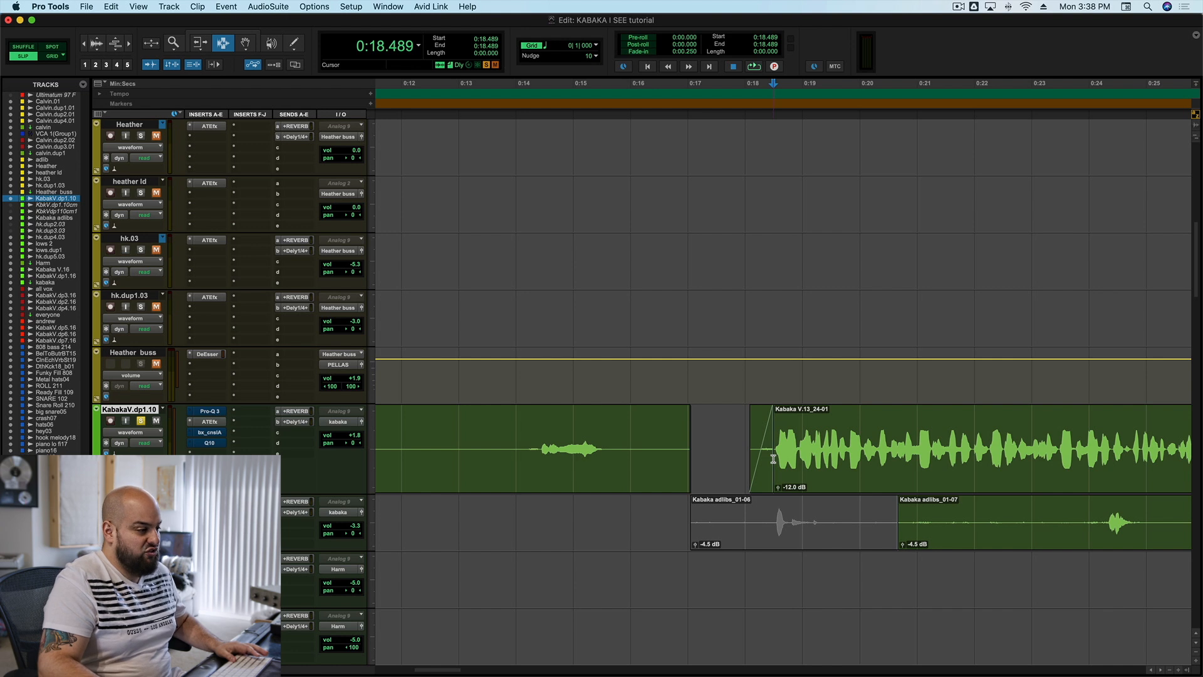
left_click_drag(774, 459, 862, 451)
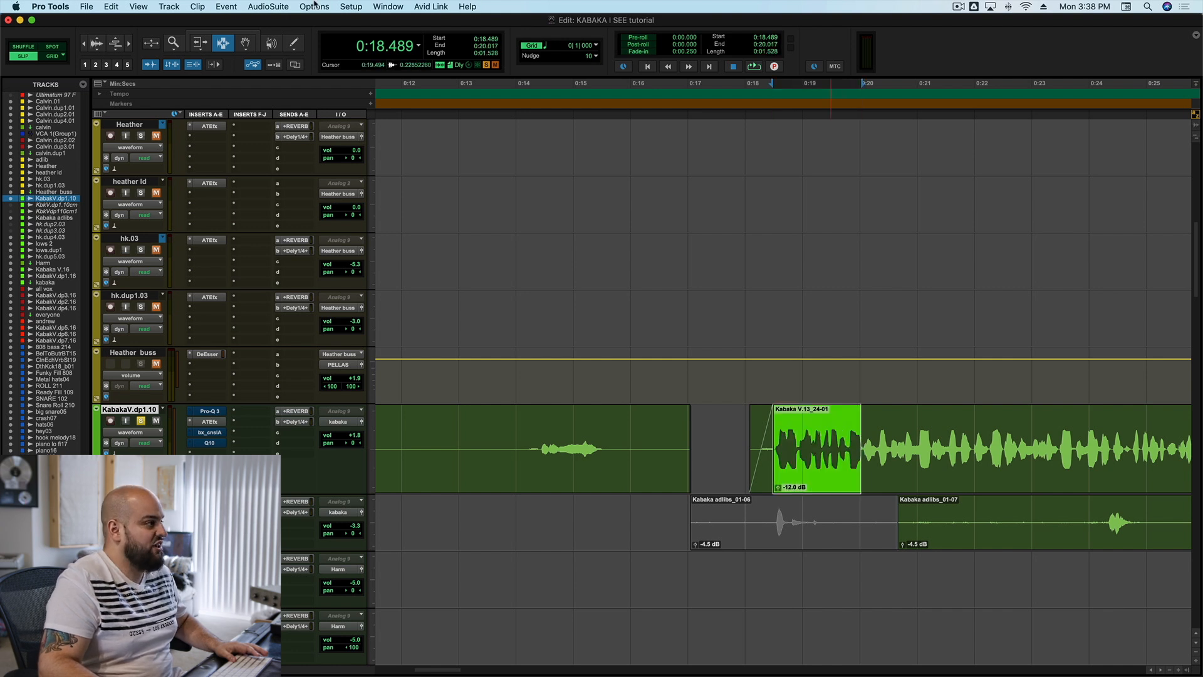
left_click(268, 7)
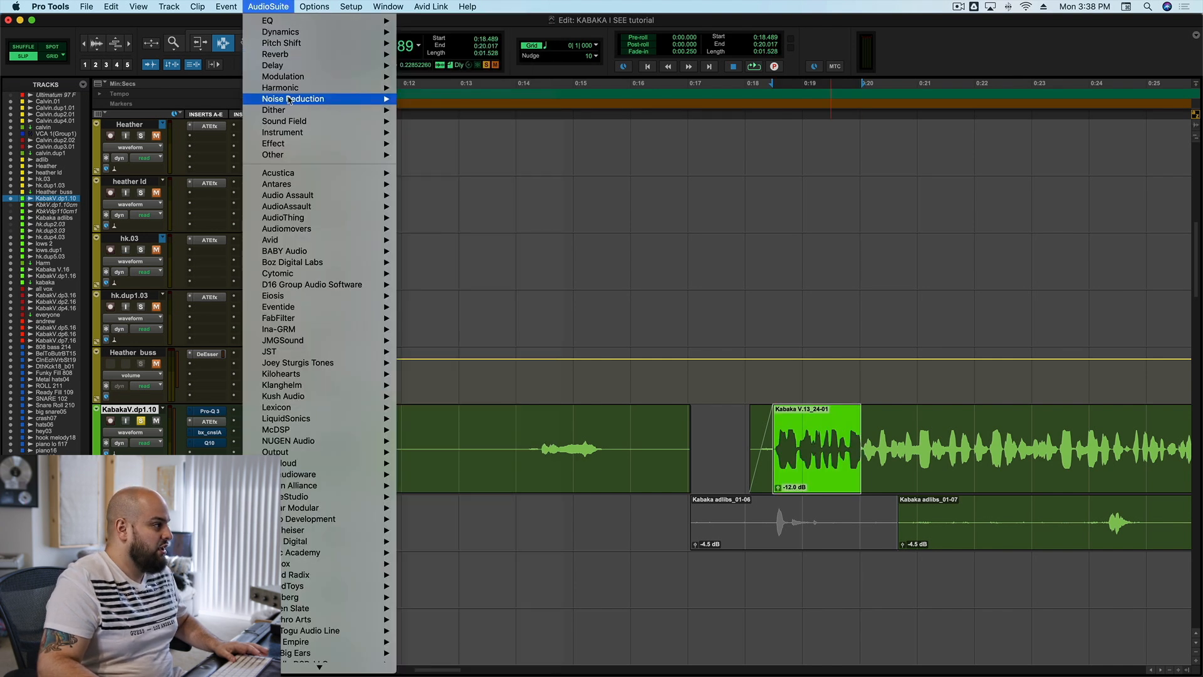
mouse_move(290, 102)
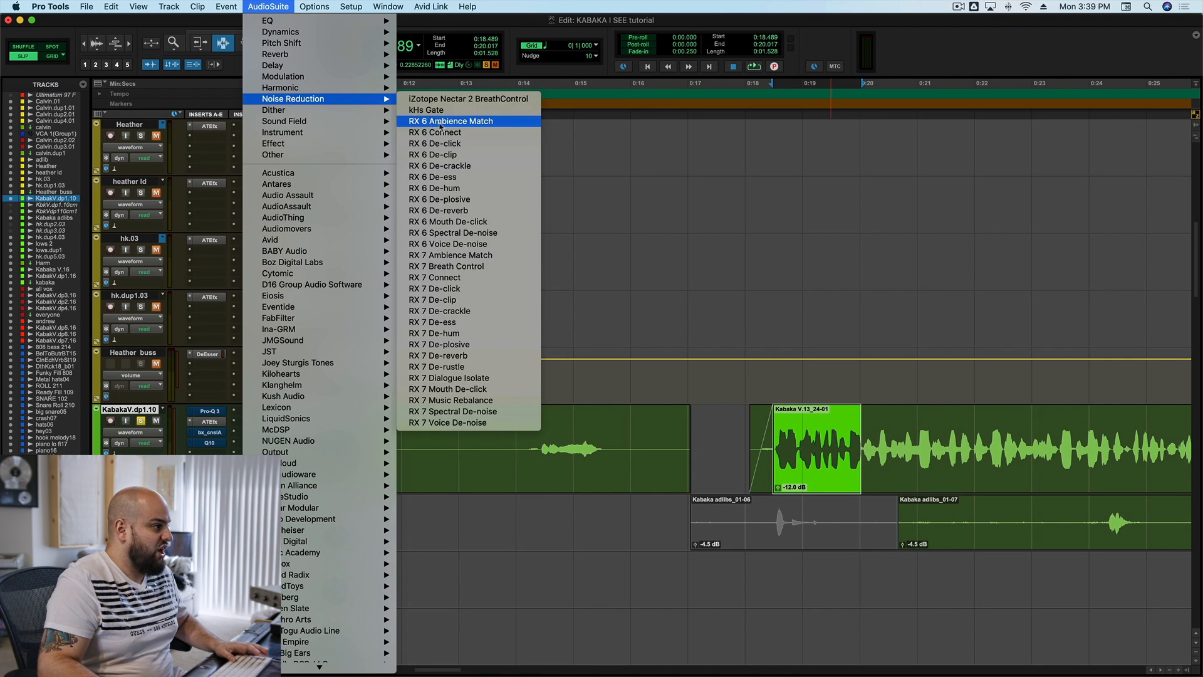
left_click(456, 157)
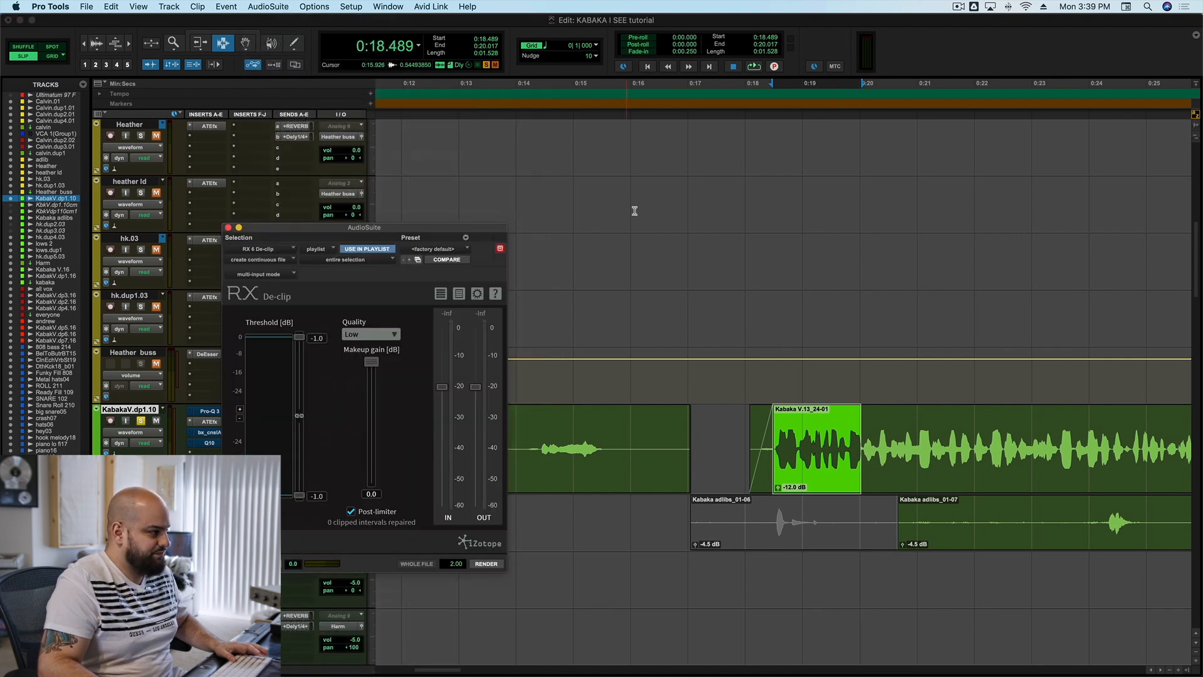
Render De-clip on the selected vocal with the threshold at -13.1 dB and the quality set to High
left_click_drag(303, 339, 302, 368)
left_click(371, 334)
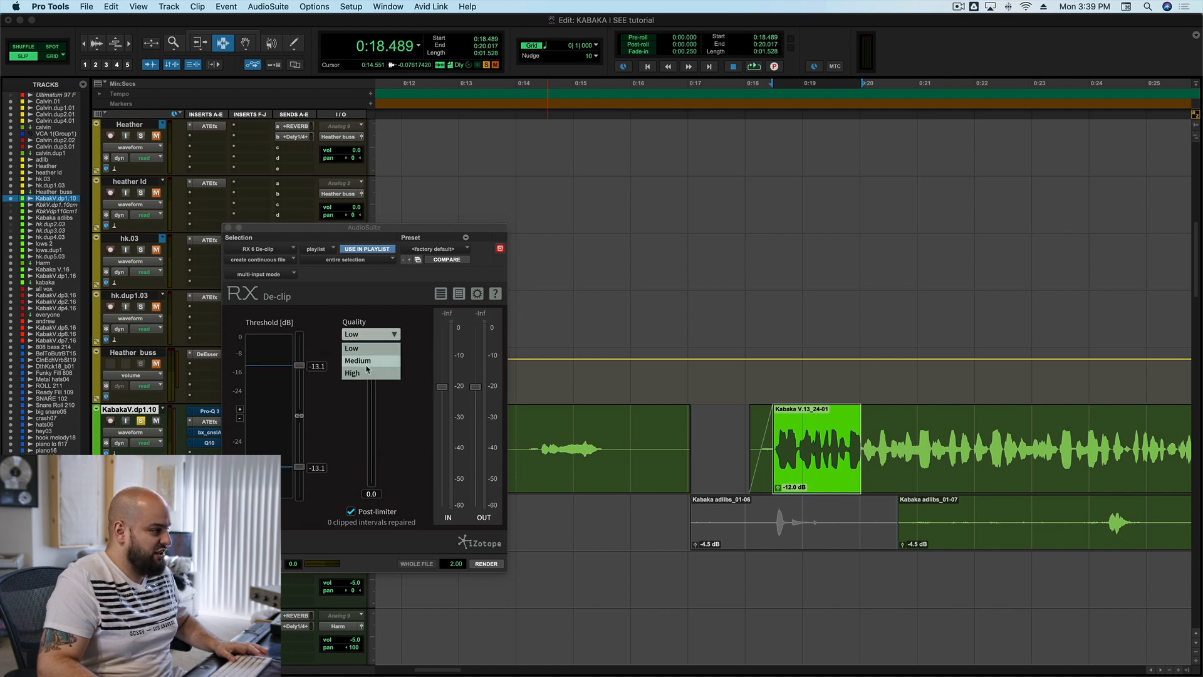
left_click(368, 371)
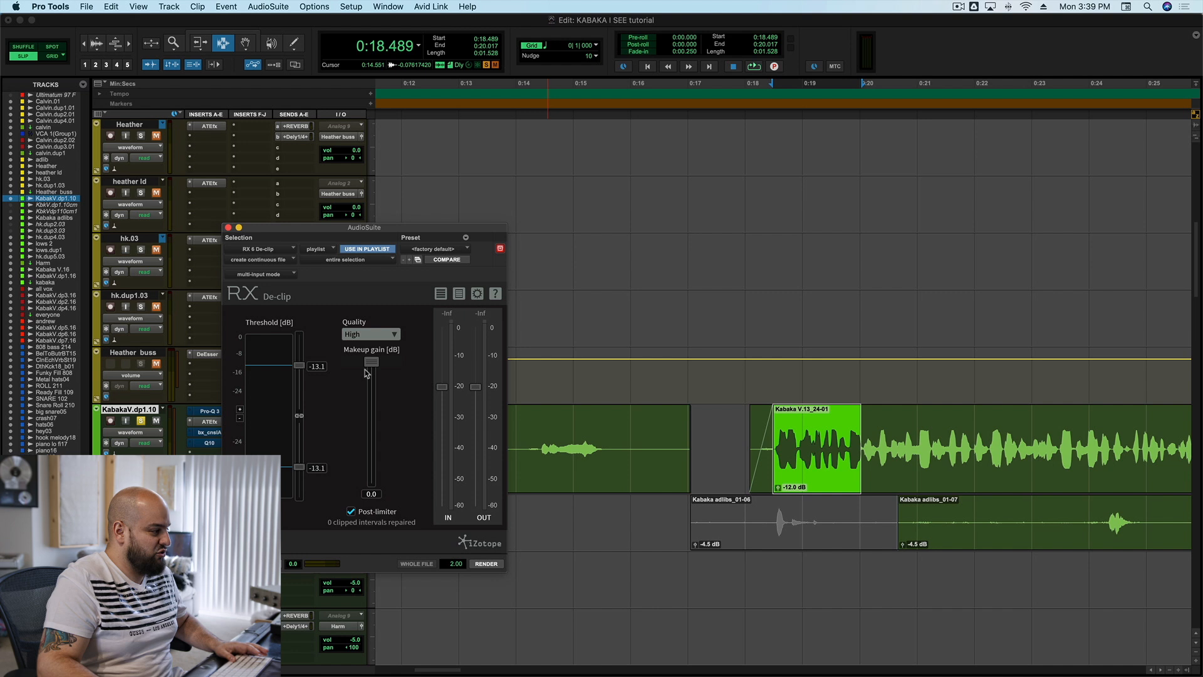
left_click(490, 565)
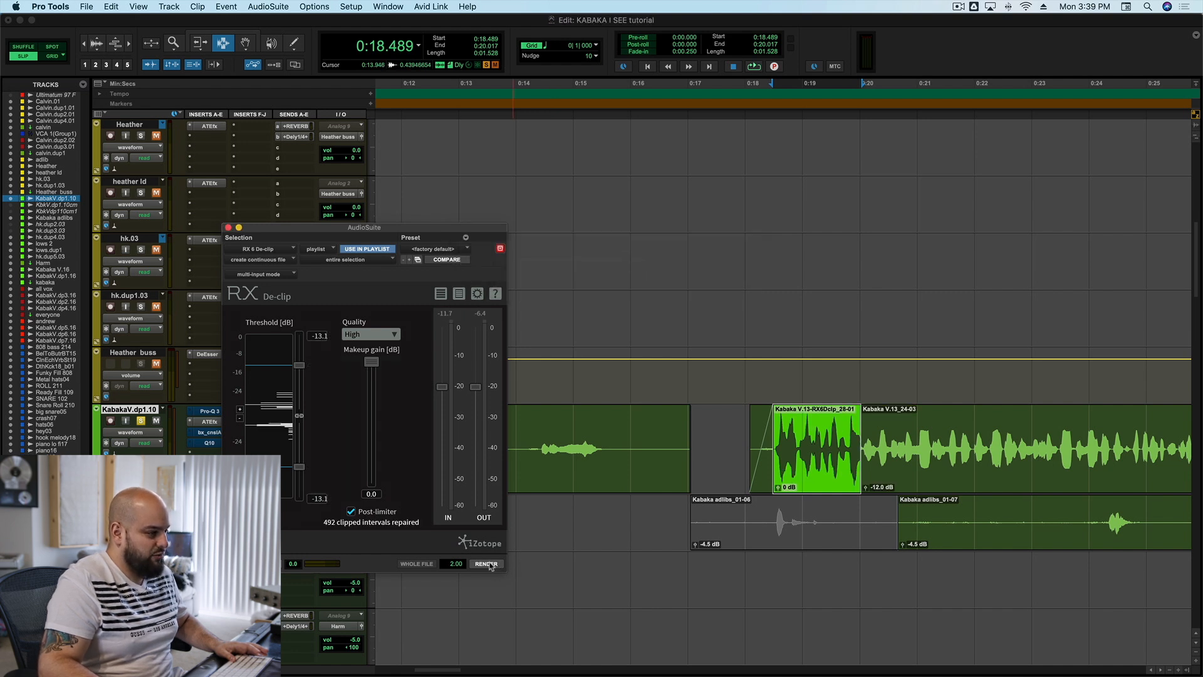
Play the de-clipped vocal section from the start of the rendered clip at 0:18.489
left_click_drag(780, 462, 927, 462)
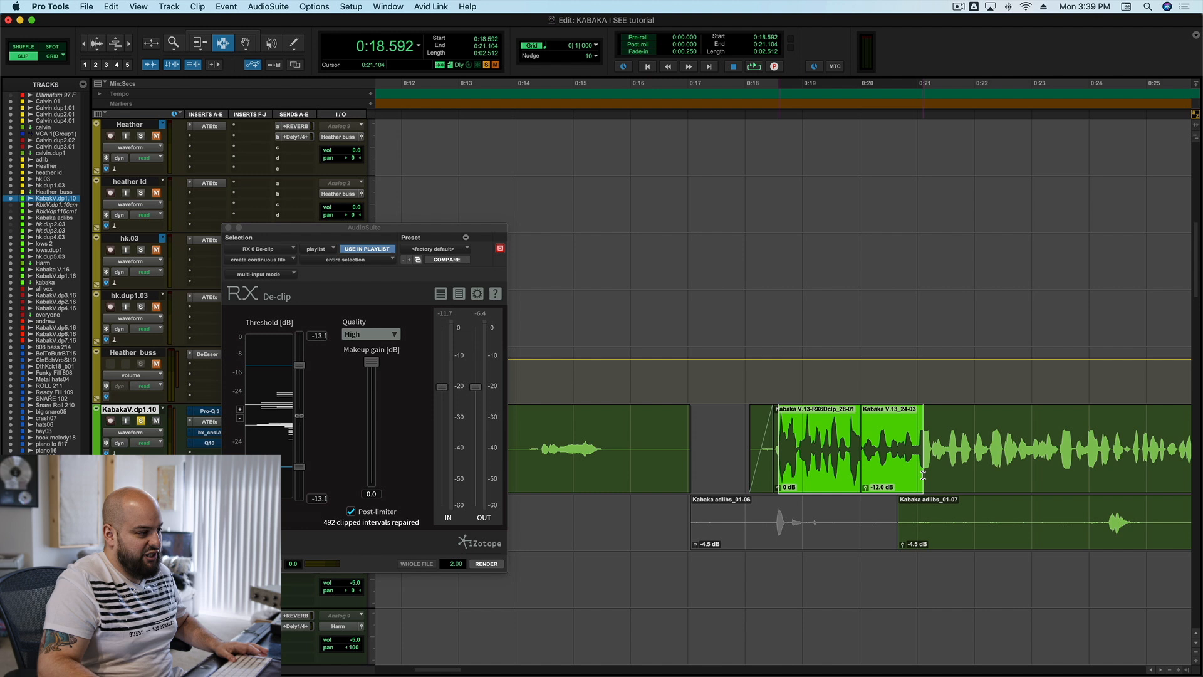
left_click(799, 462)
double_click(824, 462)
left_click(771, 461)
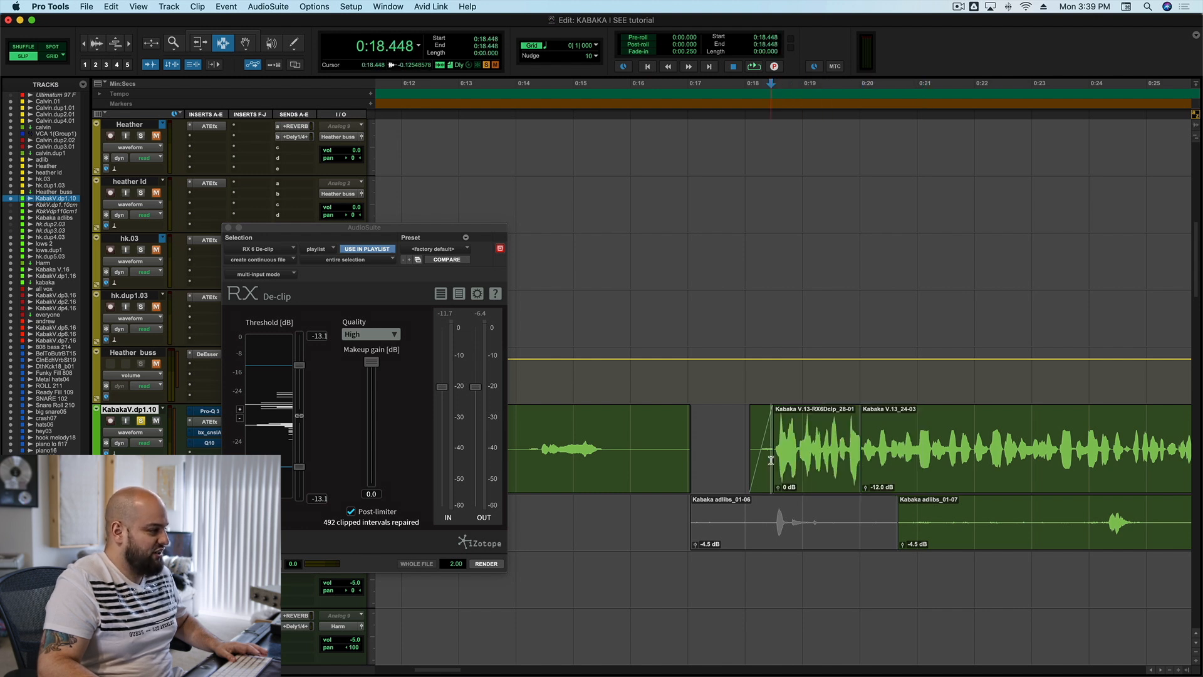
double_click(822, 462)
key("Down")
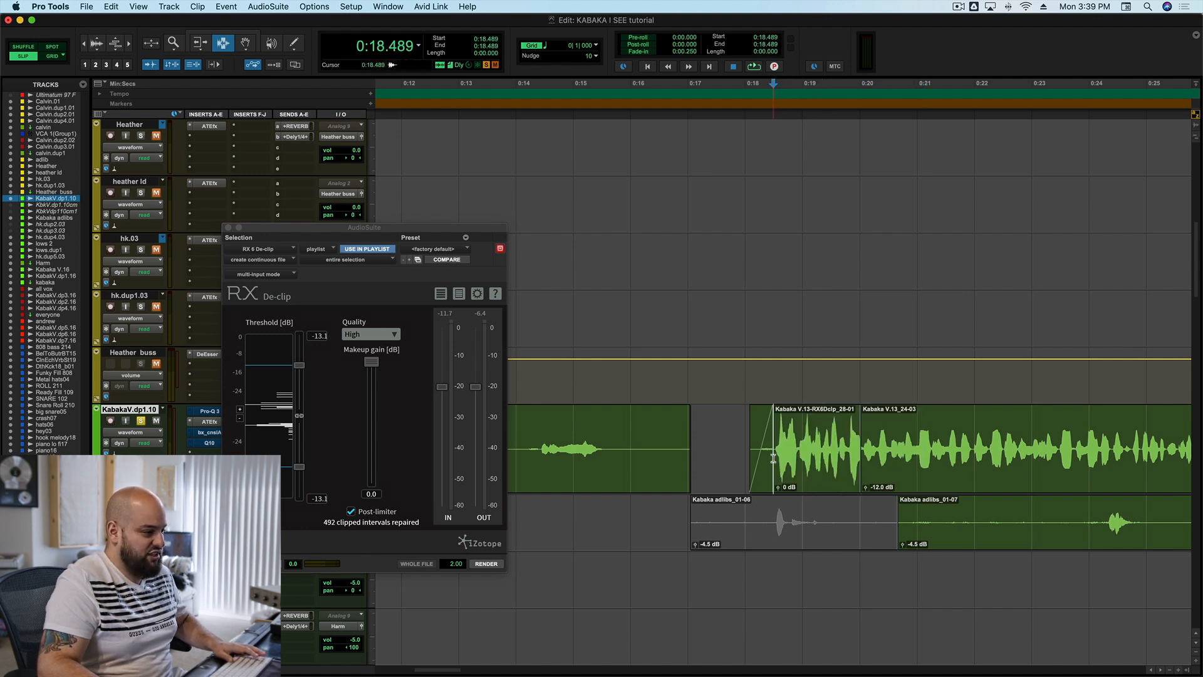
key("space")
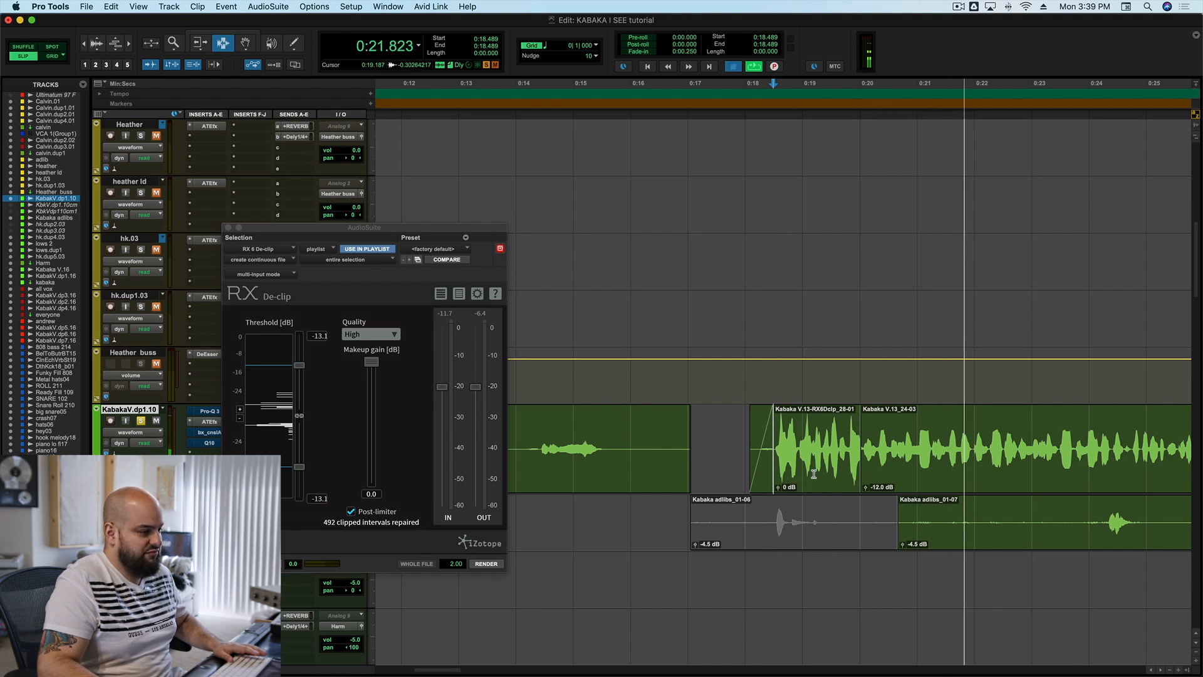
key("space")
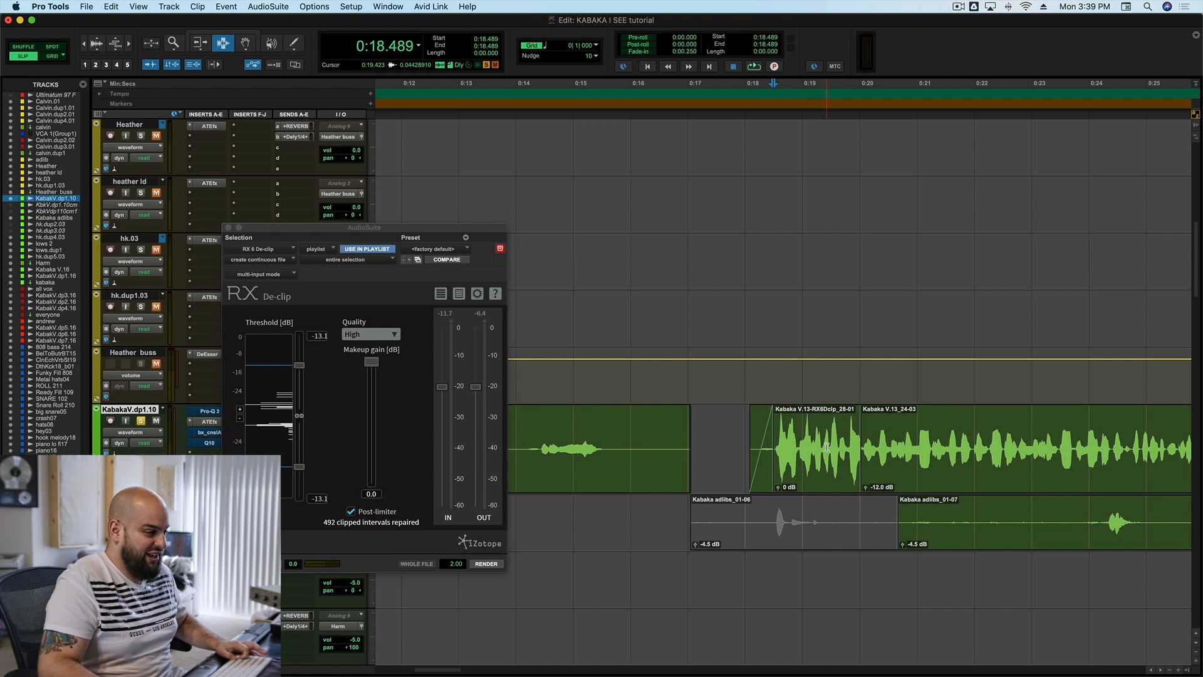
Undo the De-clip render on the vocal and close the De-clip window
key("super+z")
left_click(777, 455)
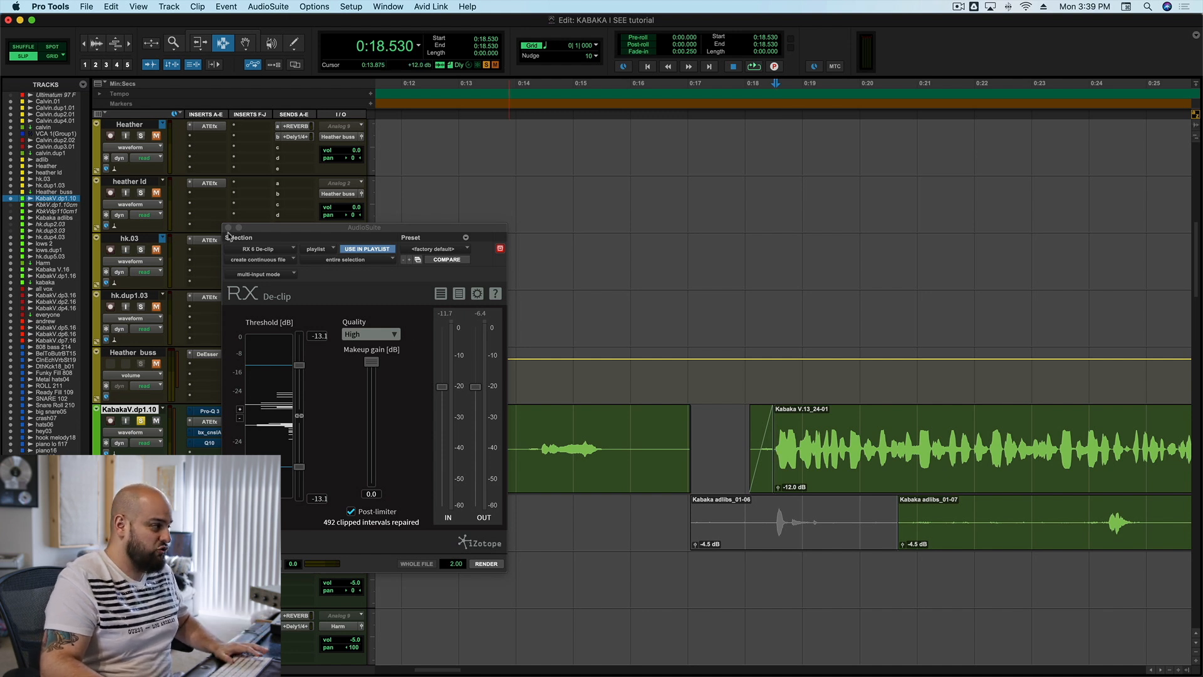
left_click(228, 227)
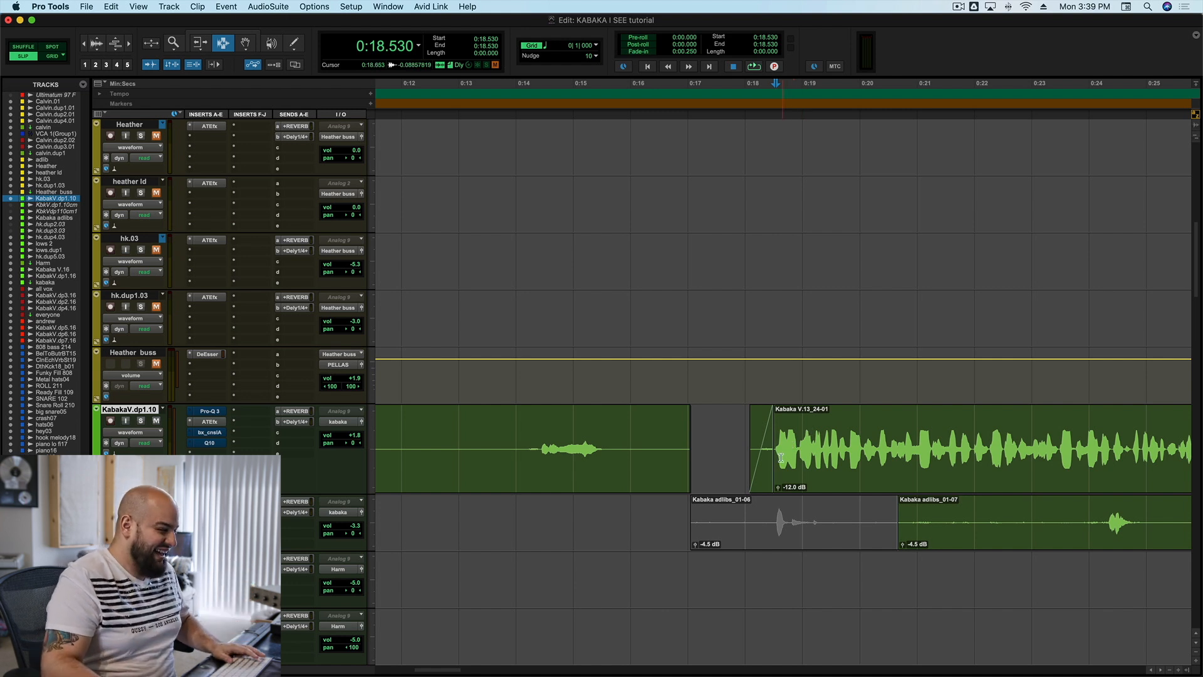
Play the full mix without solo from 0:18.500, at the start of the lead vocal phrase
left_click(776, 448)
key("space")
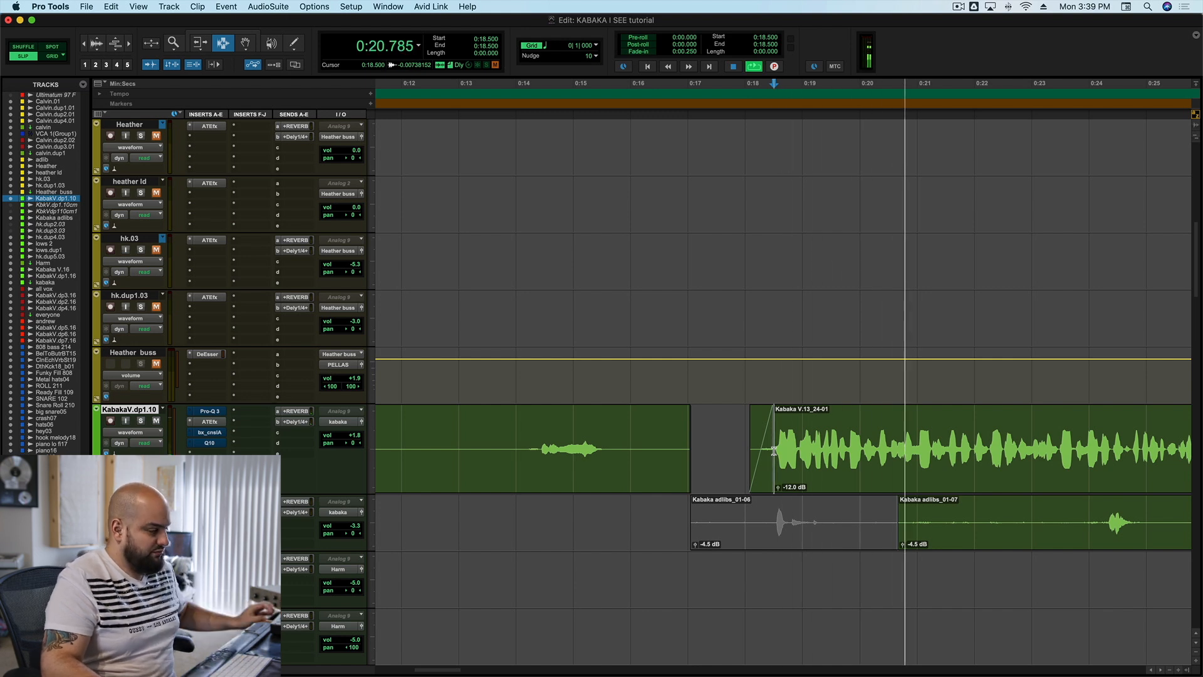
key("r")
key("r")
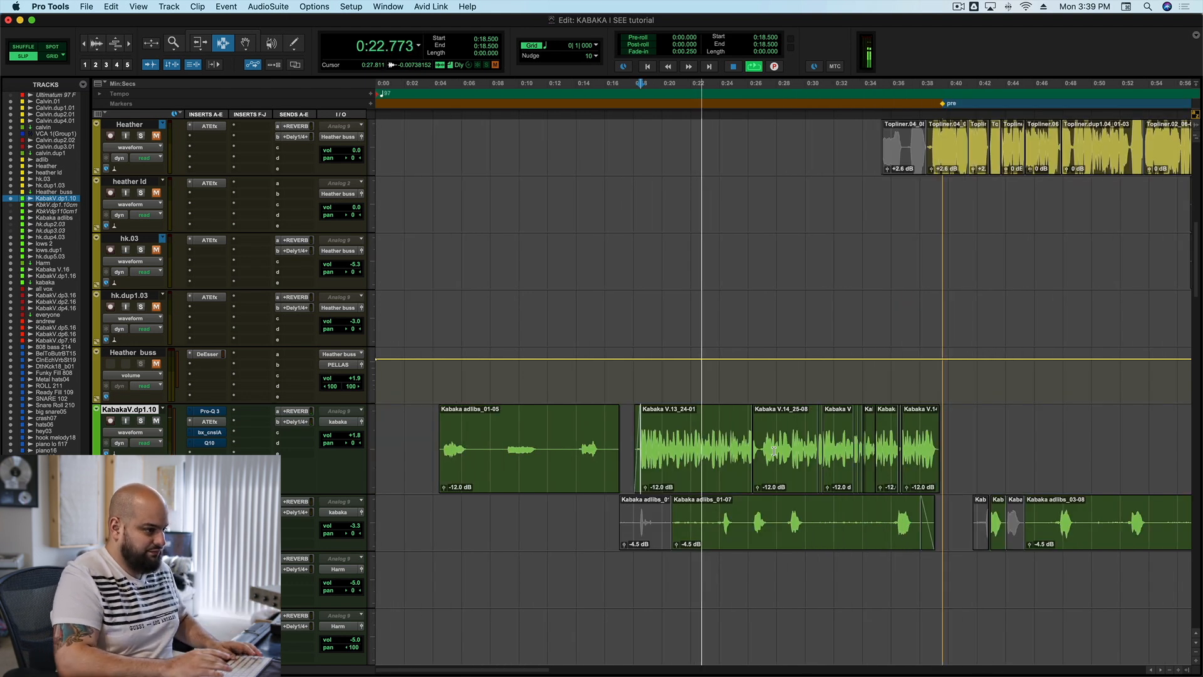
key("space")
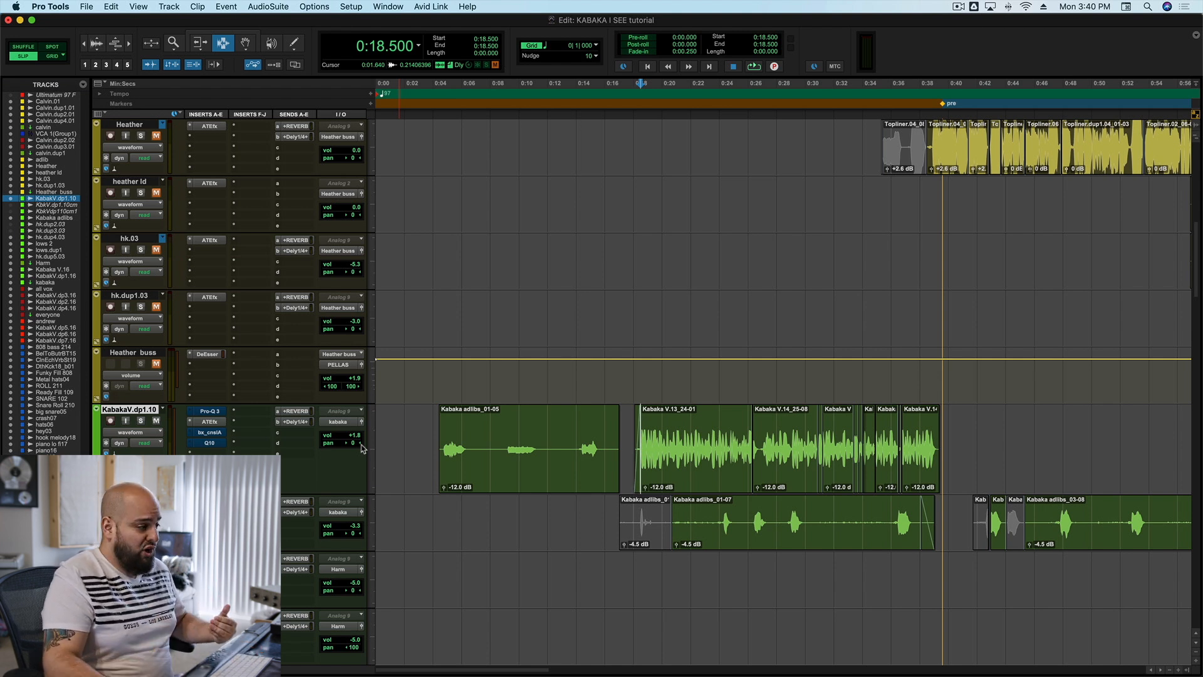
Take the Pro-Q 3 on the KabakaV.dp1.10 track out of bypass and set its processing mode to Natural Phase
left_click(210, 411)
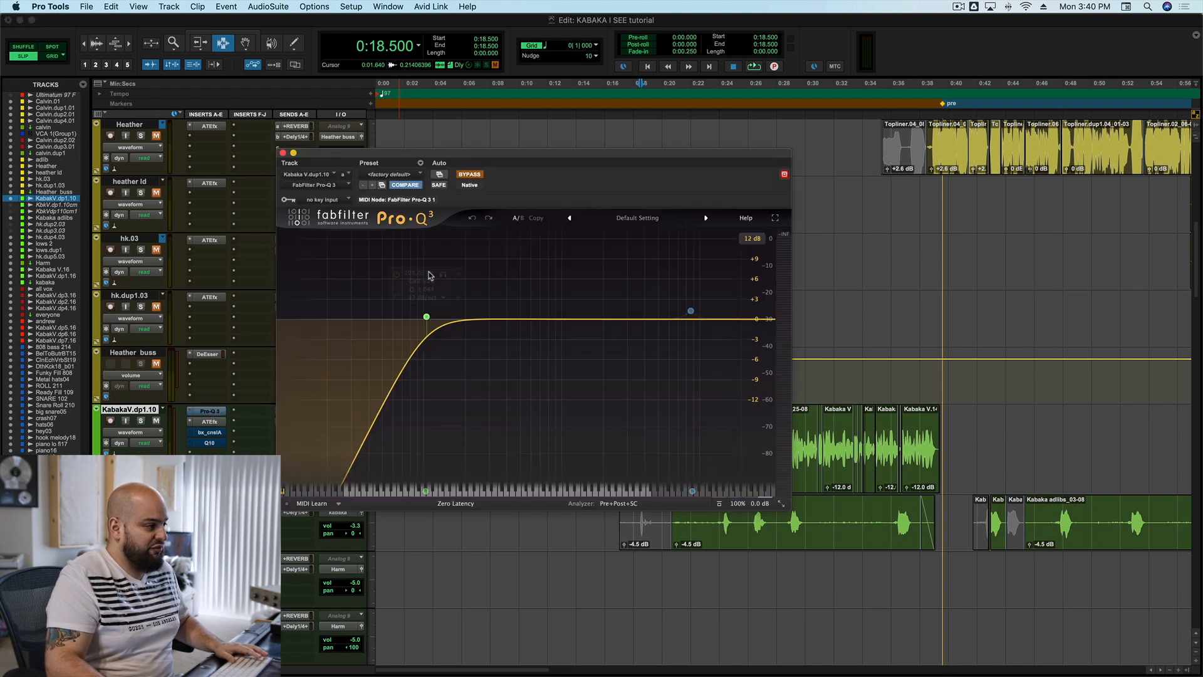
left_click_drag(486, 155, 675, 121)
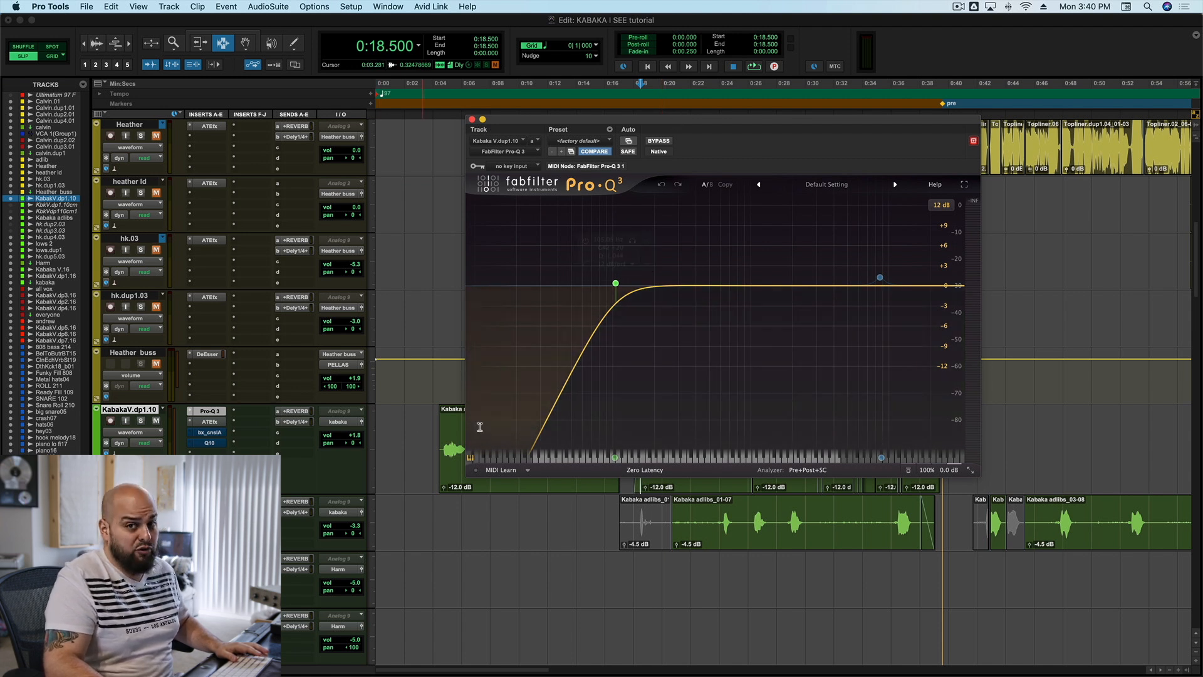
left_click(645, 472)
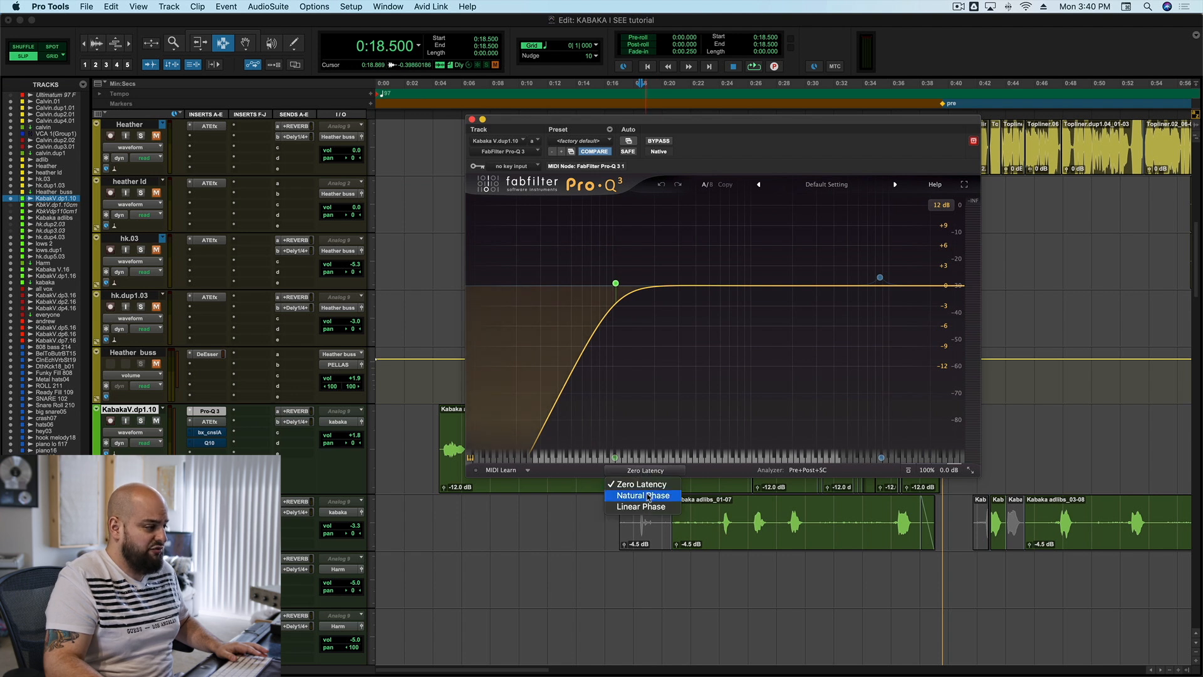
left_click(648, 495)
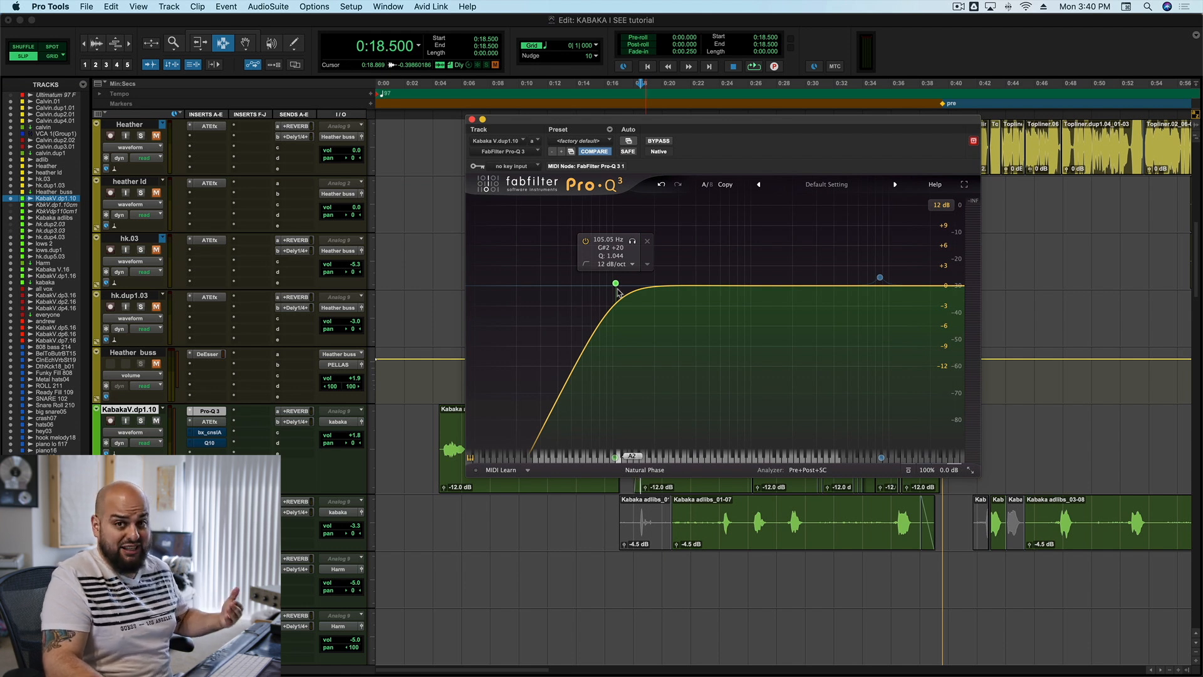
Play the vocal through Pro-Q 3 to check the 105.05 Hz low cut, and close the equalizer window
key("space")
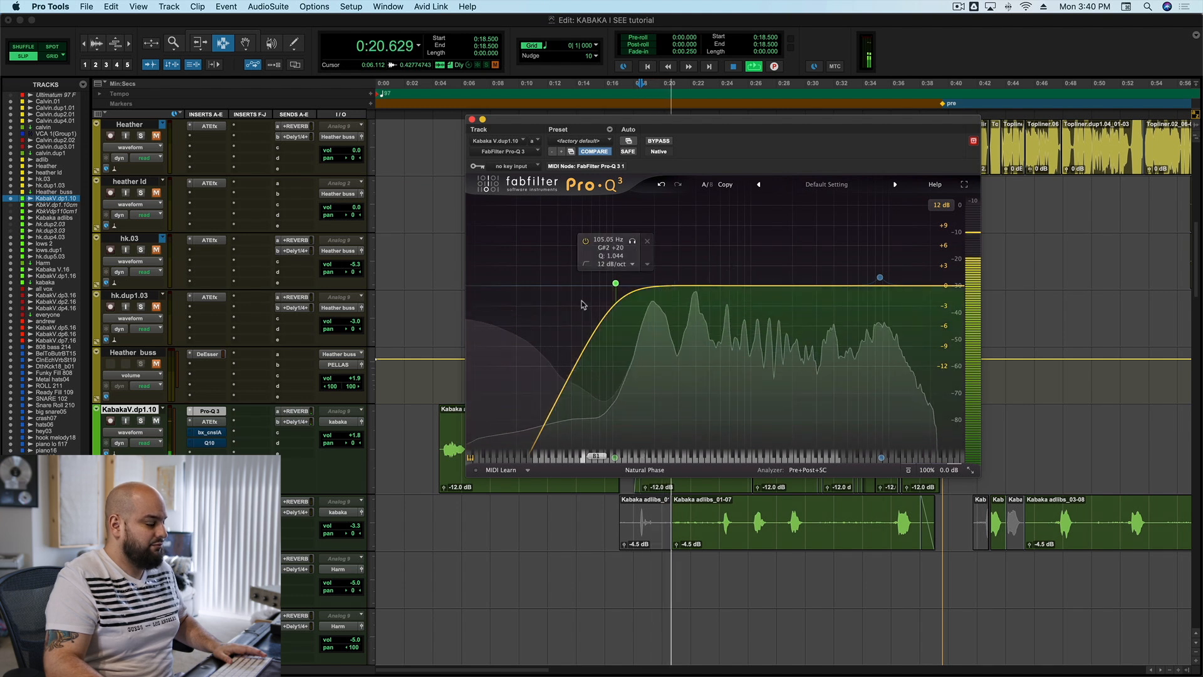
key("space")
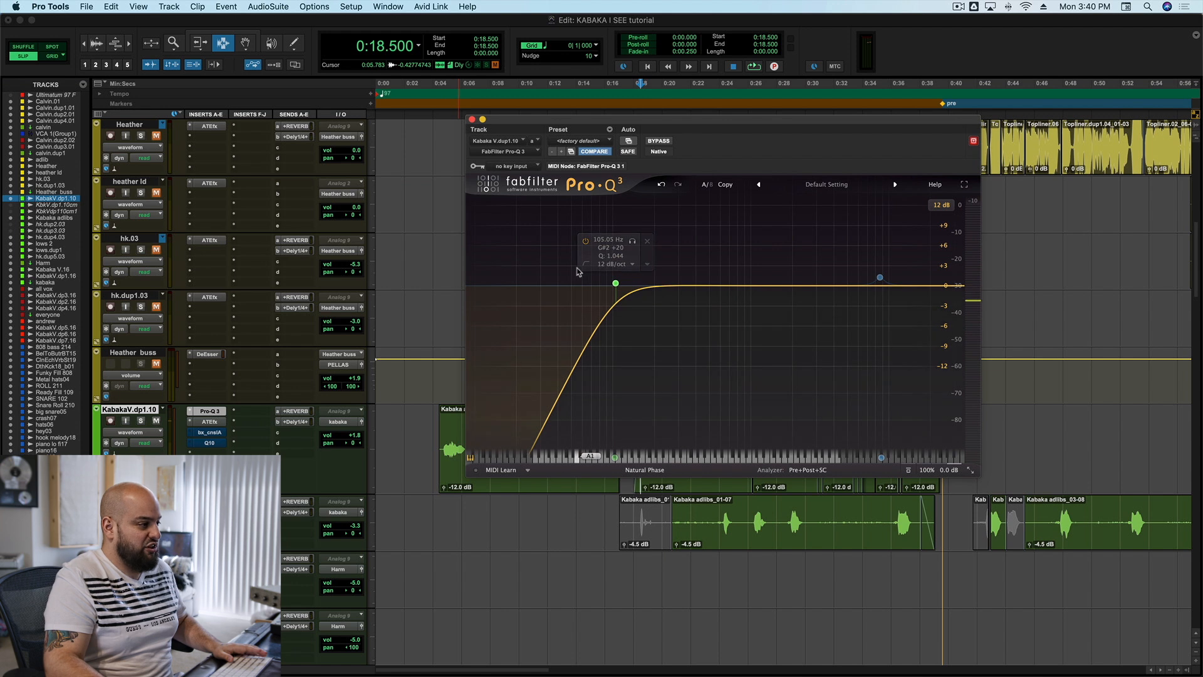
left_click(472, 120)
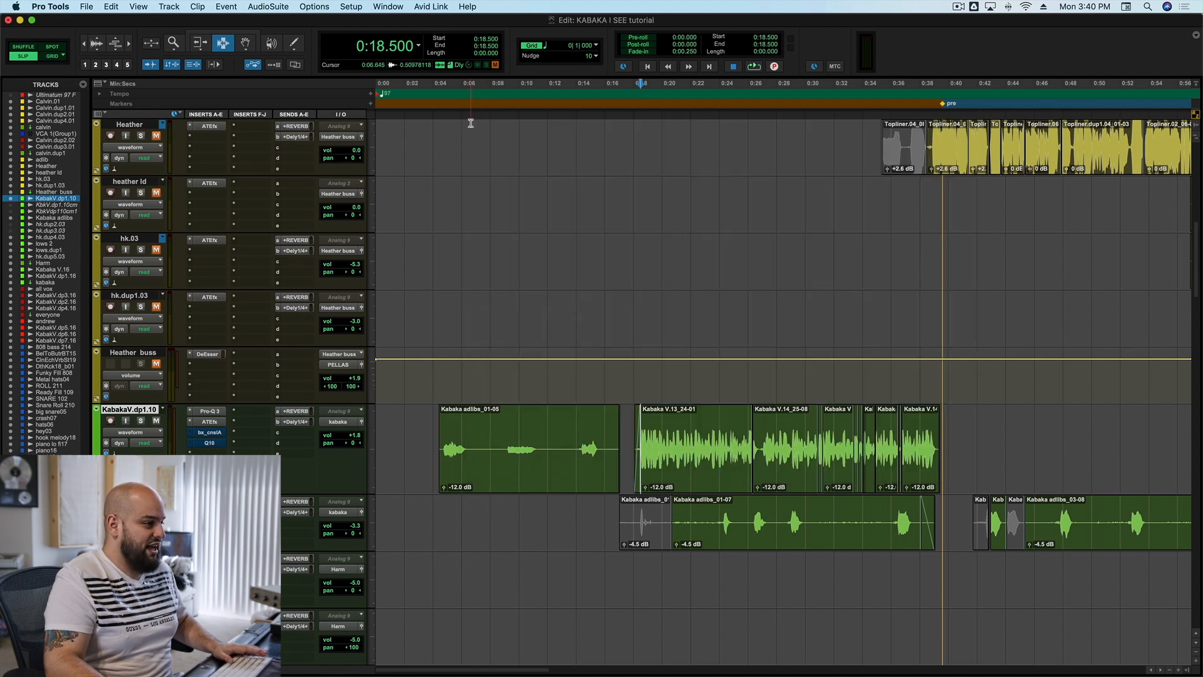
Take the bx_console AMEK 9099 on the KabakaV.dp1.10 track out of bypass and play the vocal through it
left_click(210, 432)
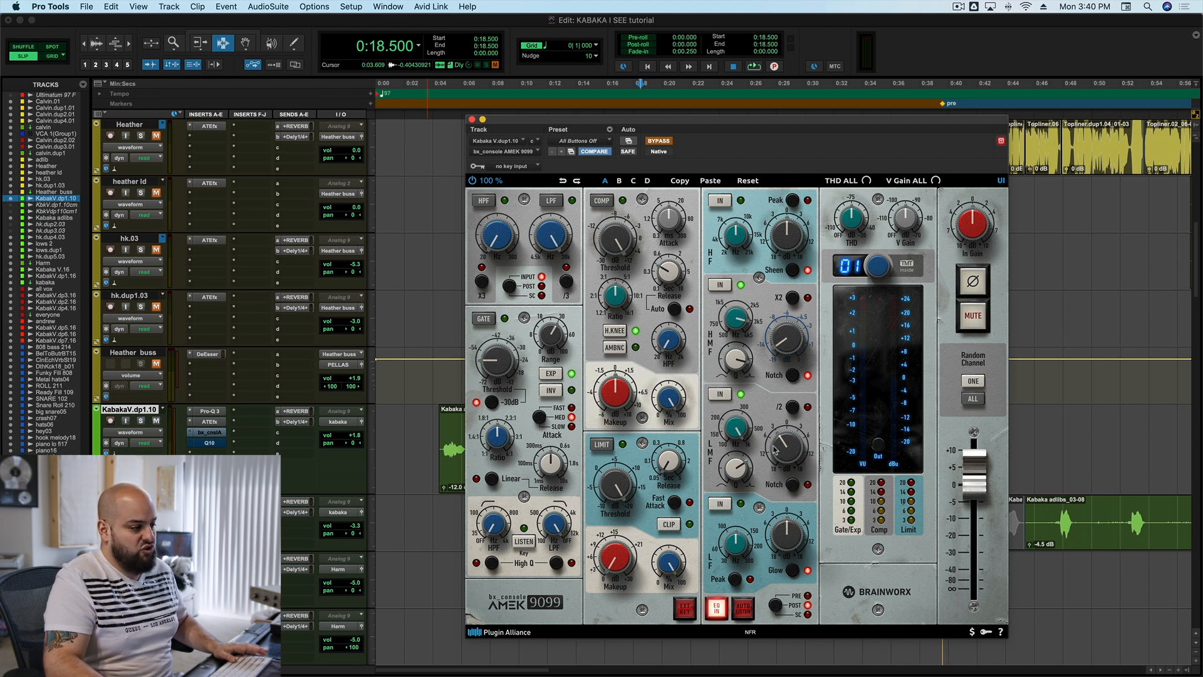
left_click(666, 141)
key("space")
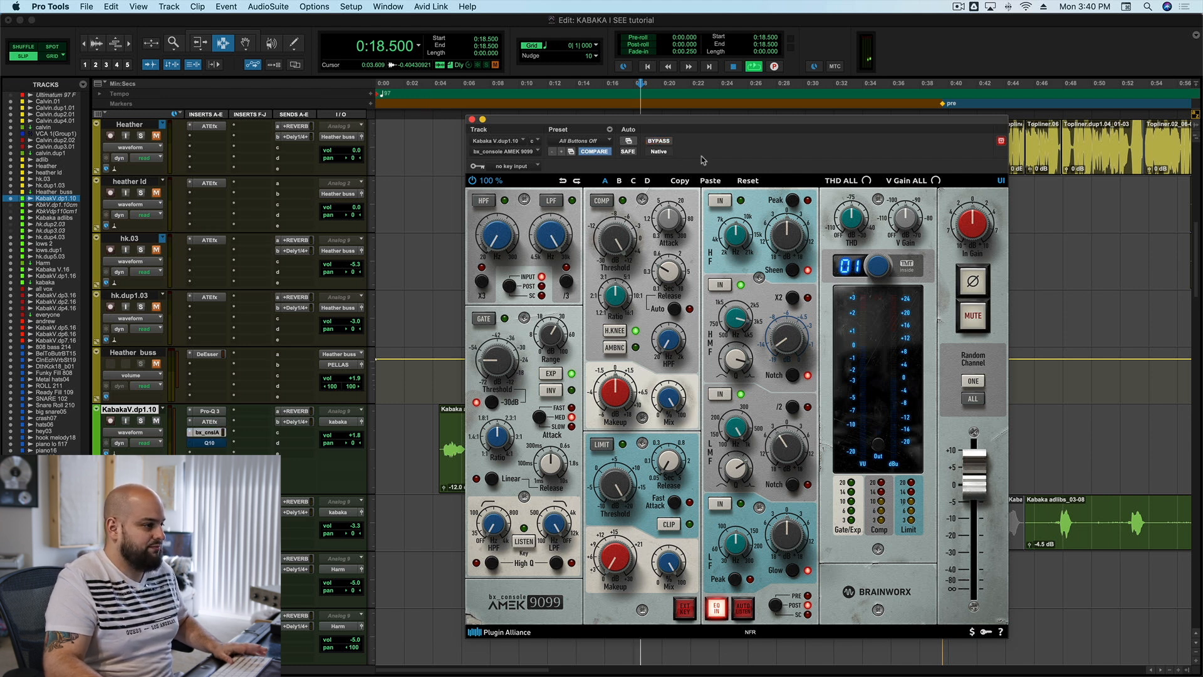
Take the Q10 equalizer on the KabakaV.dp1.10 track out of bypass and play the vocal through it
left_click(472, 119)
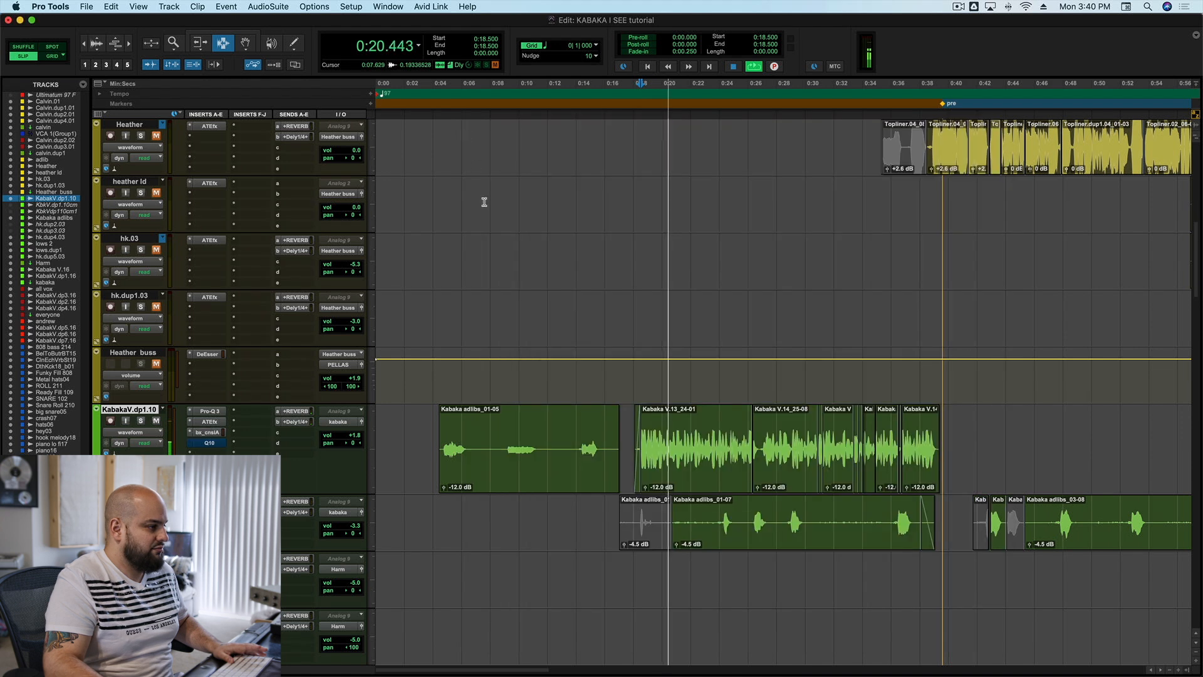
key("space")
left_click(209, 442)
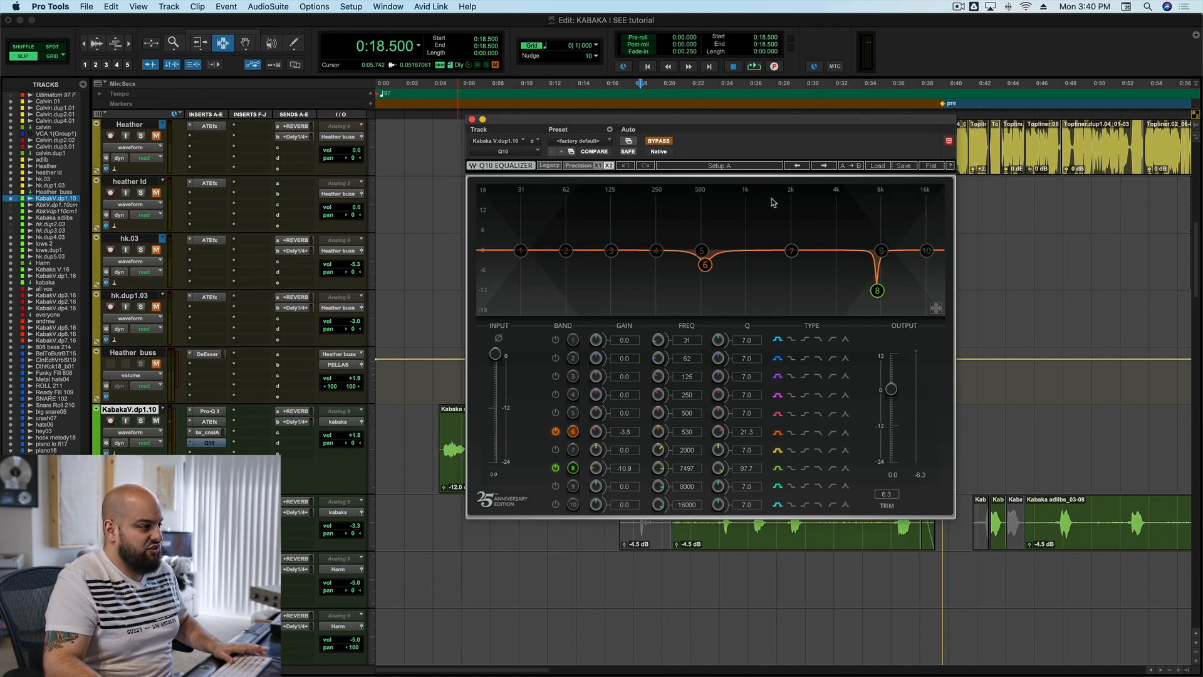
left_click(660, 141)
left_click(472, 119)
key("space")
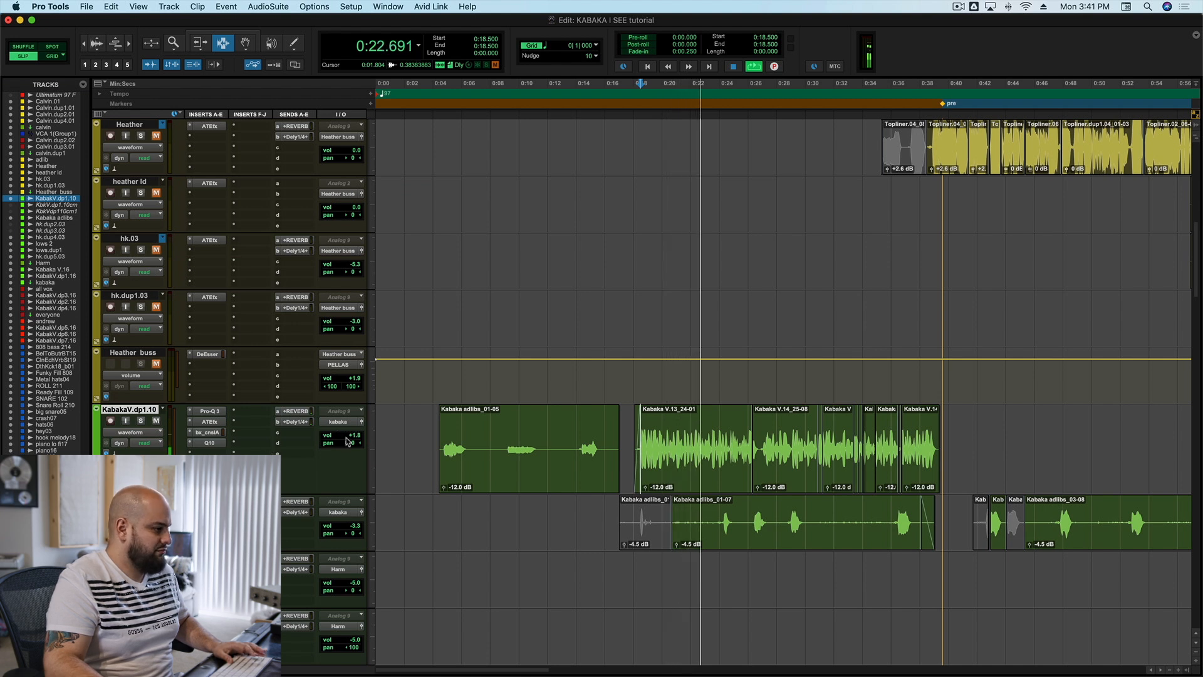
key("space")
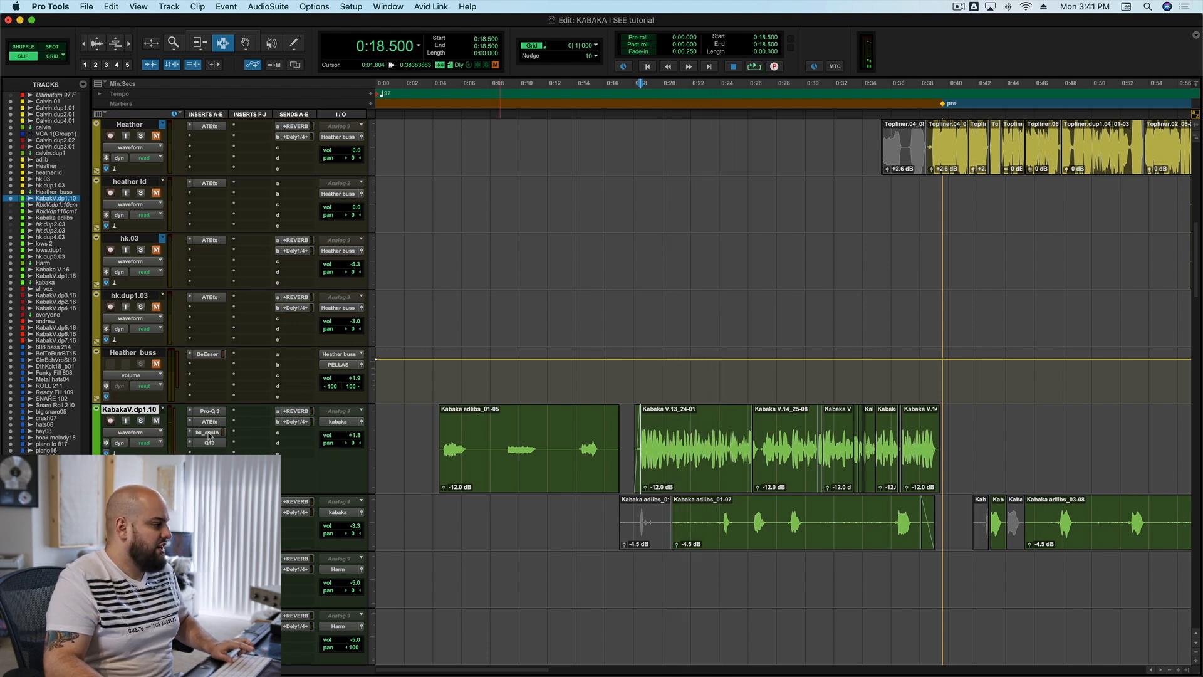
Audition the vocal with Pro-Q 3, AMEK 9099 and Q10 bypassed on KabakaV.dp1.10, and re-enable all three inserts
left_click(209, 438, "super")
left_click(207, 411, "super")
key("space")
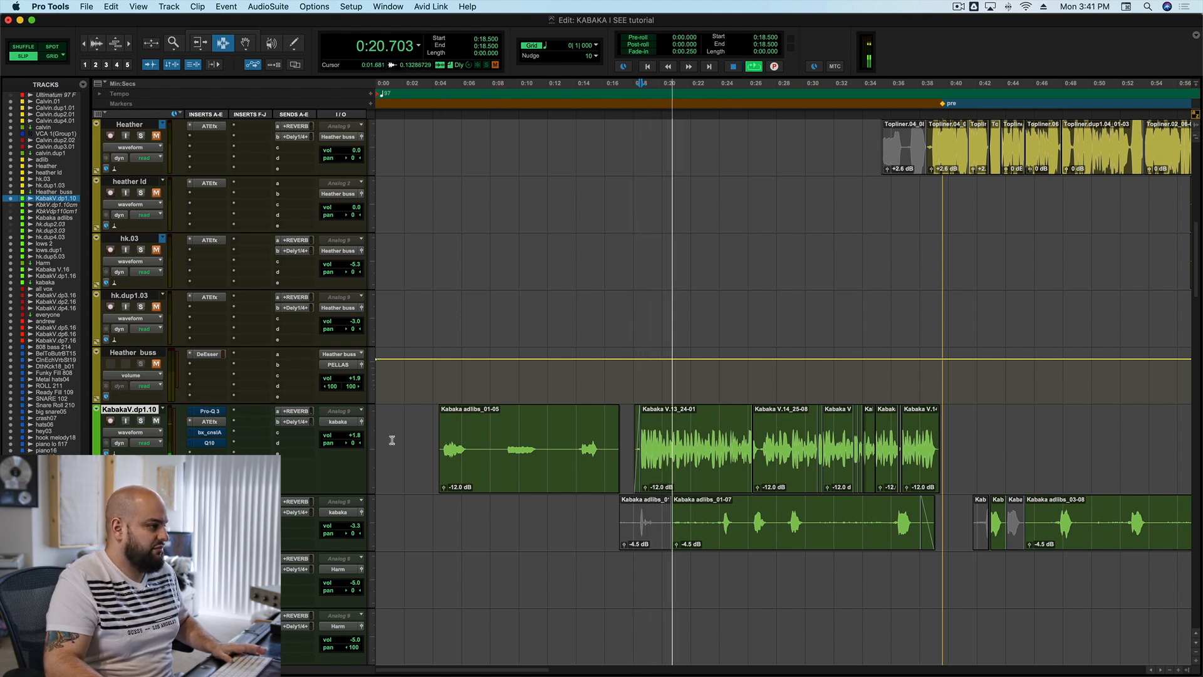
key("space")
left_click(209, 411, "super")
left_click(211, 432, "super")
left_click(209, 443, "super")
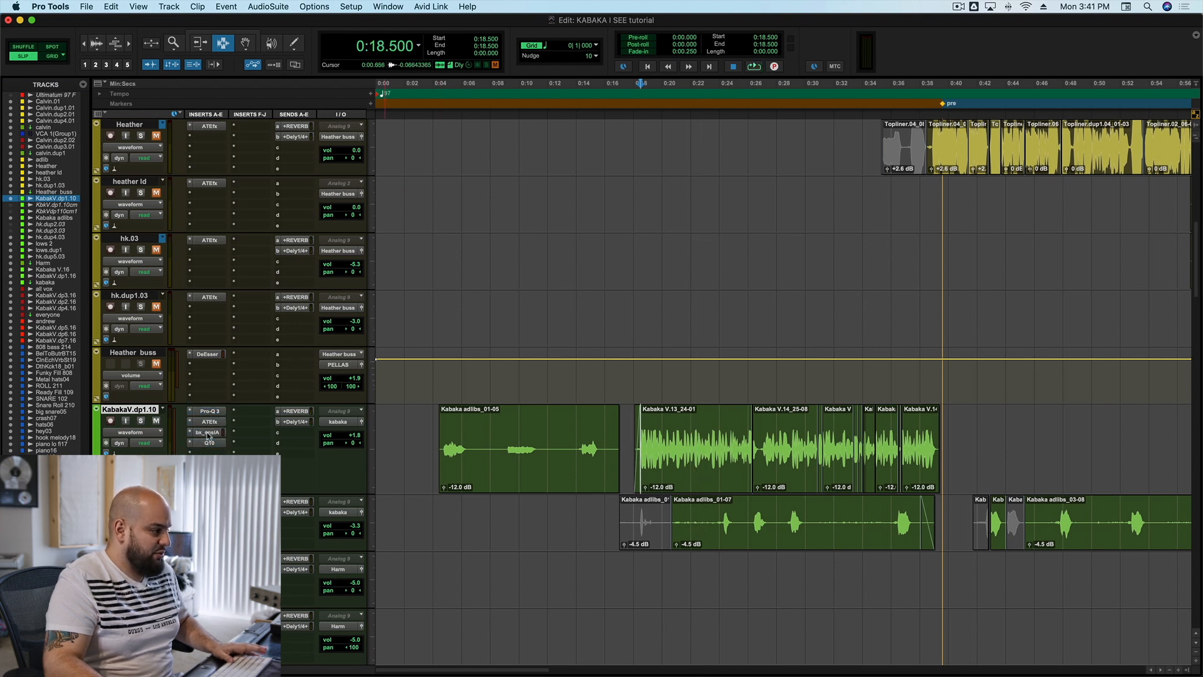
Review the AMEK 9099 settings on the KabakaV.dp1.10 track and play the fully processed vocal from 0:18.500
left_click(209, 432)
left_click_drag(958, 488, 969, 491)
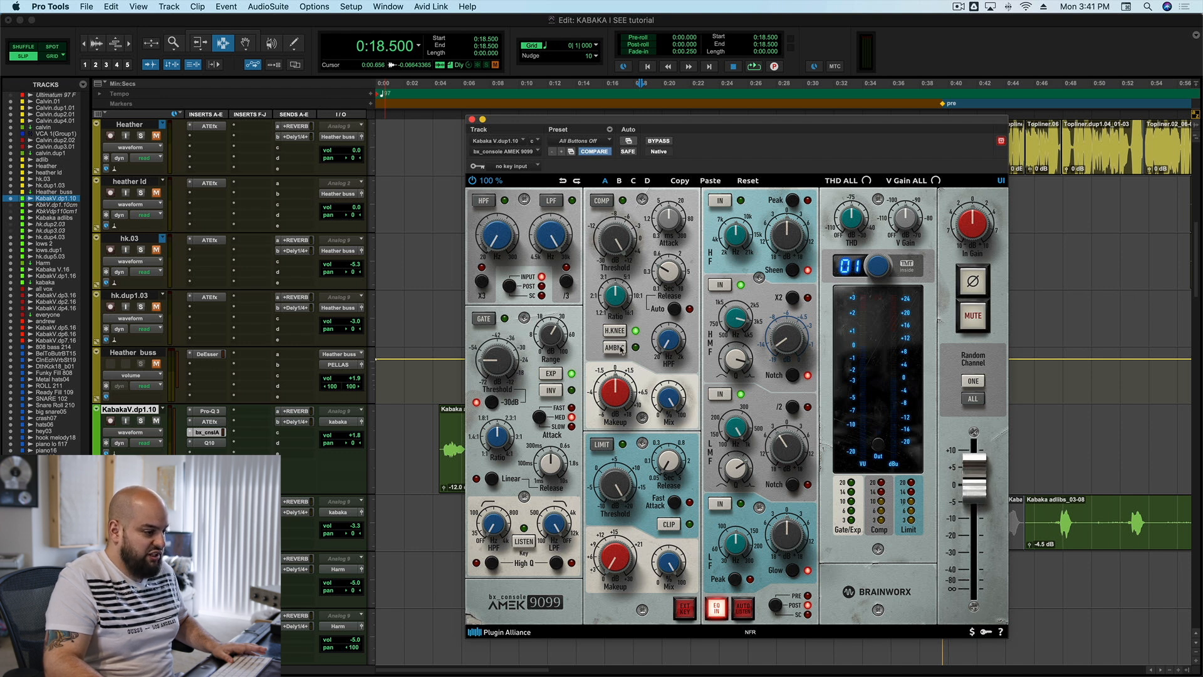
left_click(472, 119)
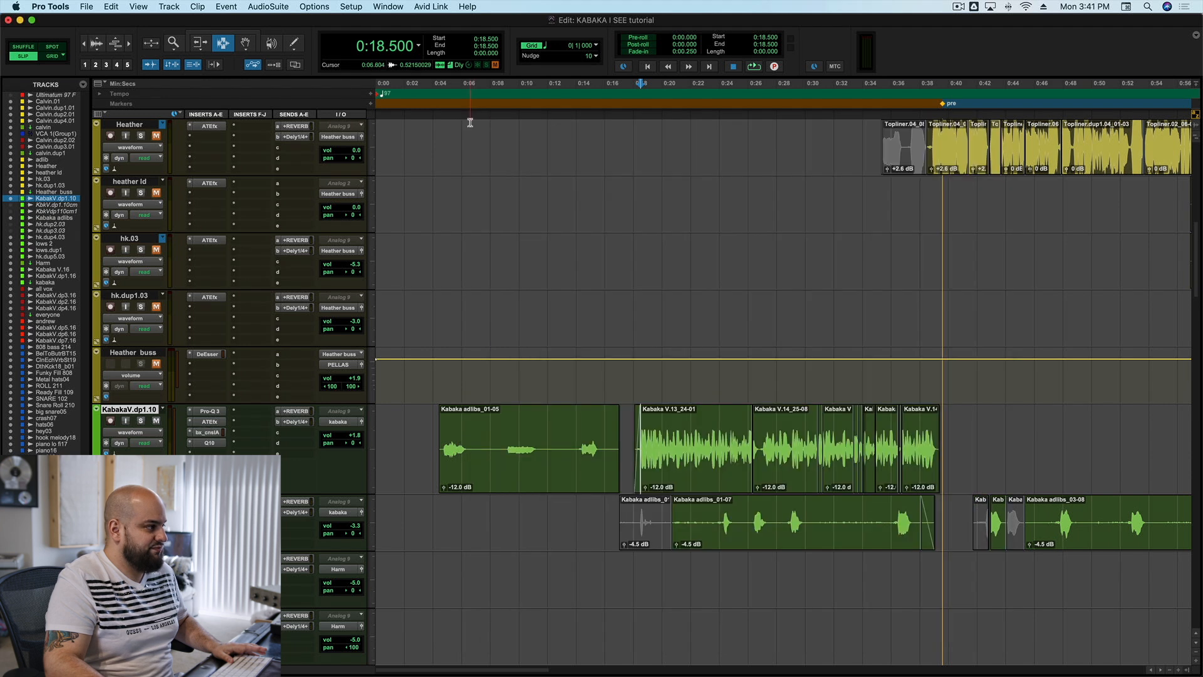
key("space")
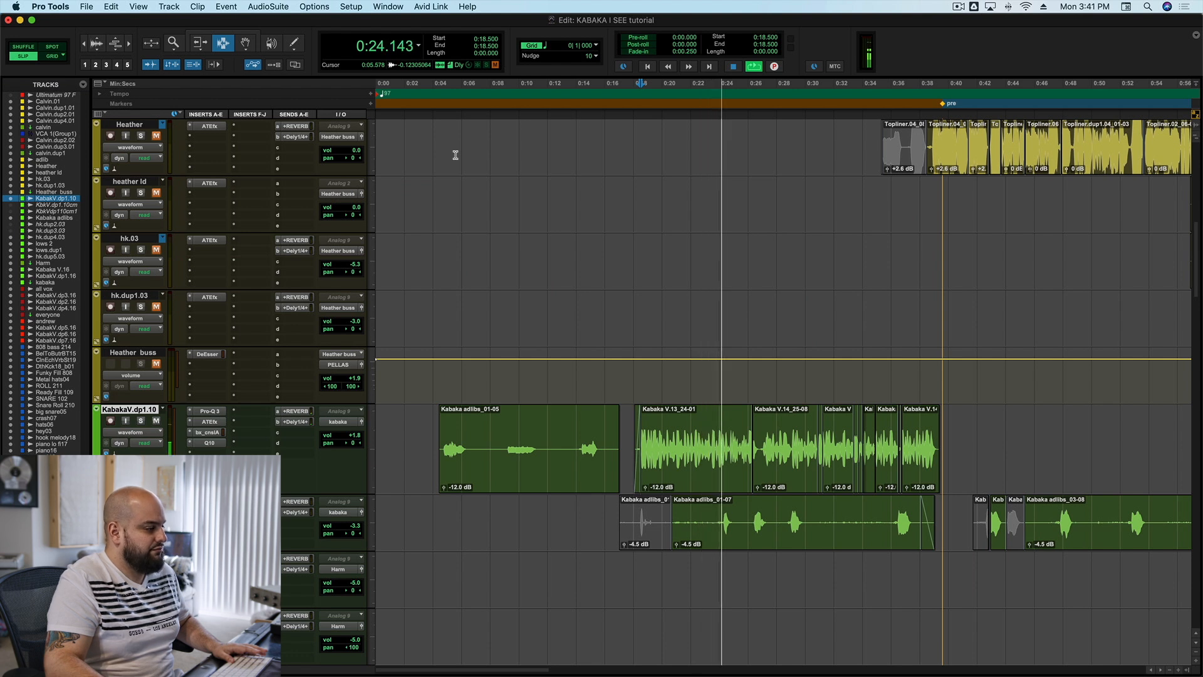
key("space")
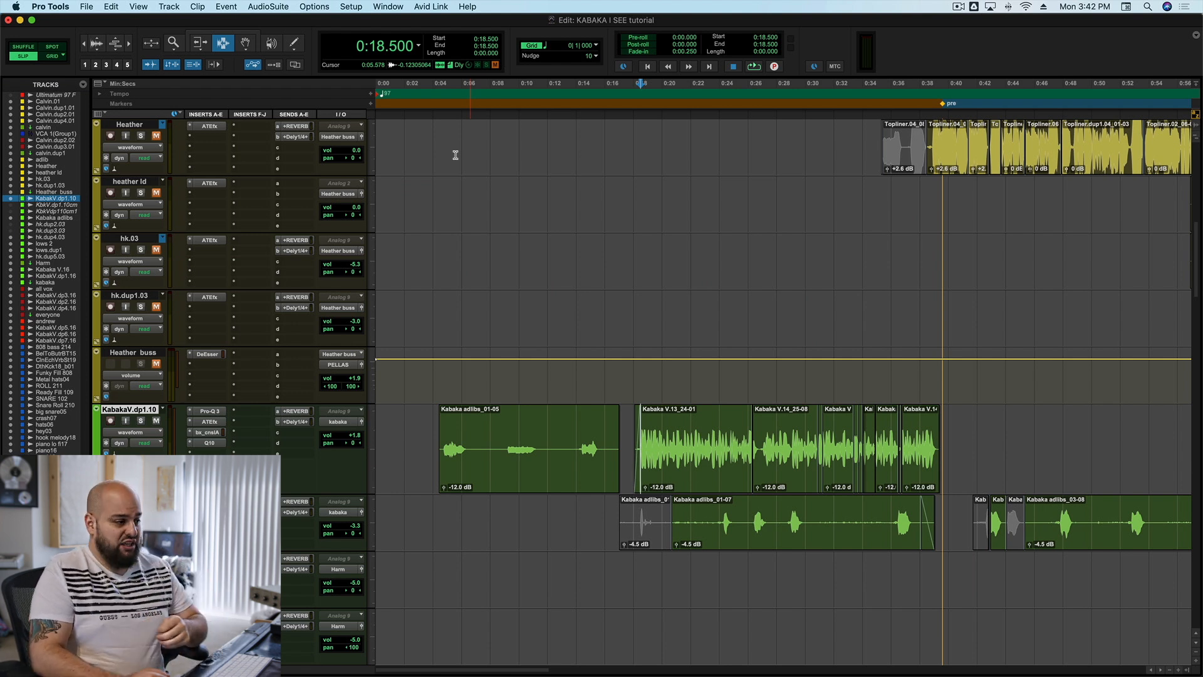
Play the full mix from 0:18.048, just before the Kabaka V.13 clip
key("super+bracketleft")
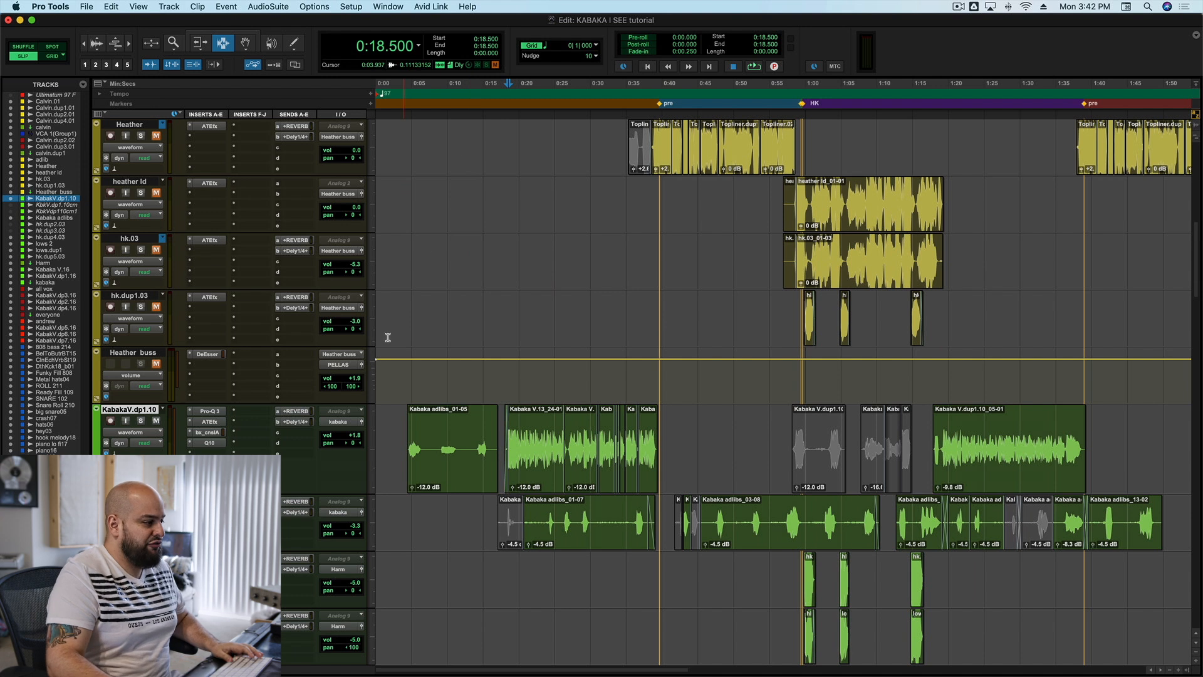
left_click(504, 447)
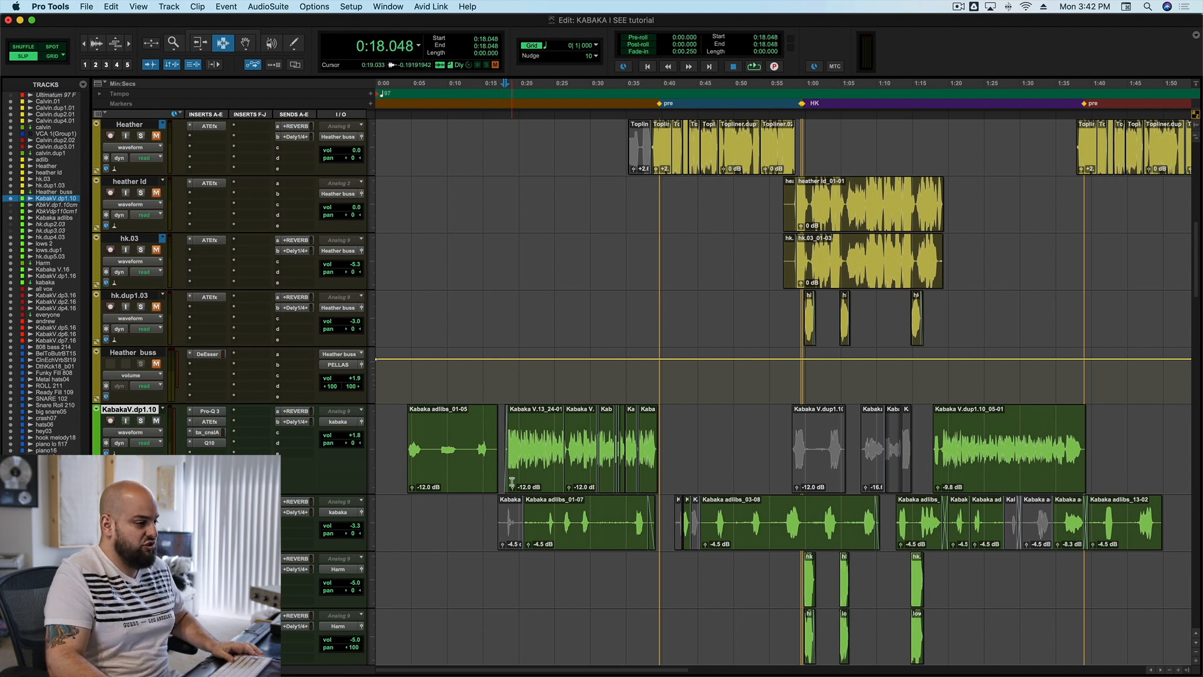
key("space")
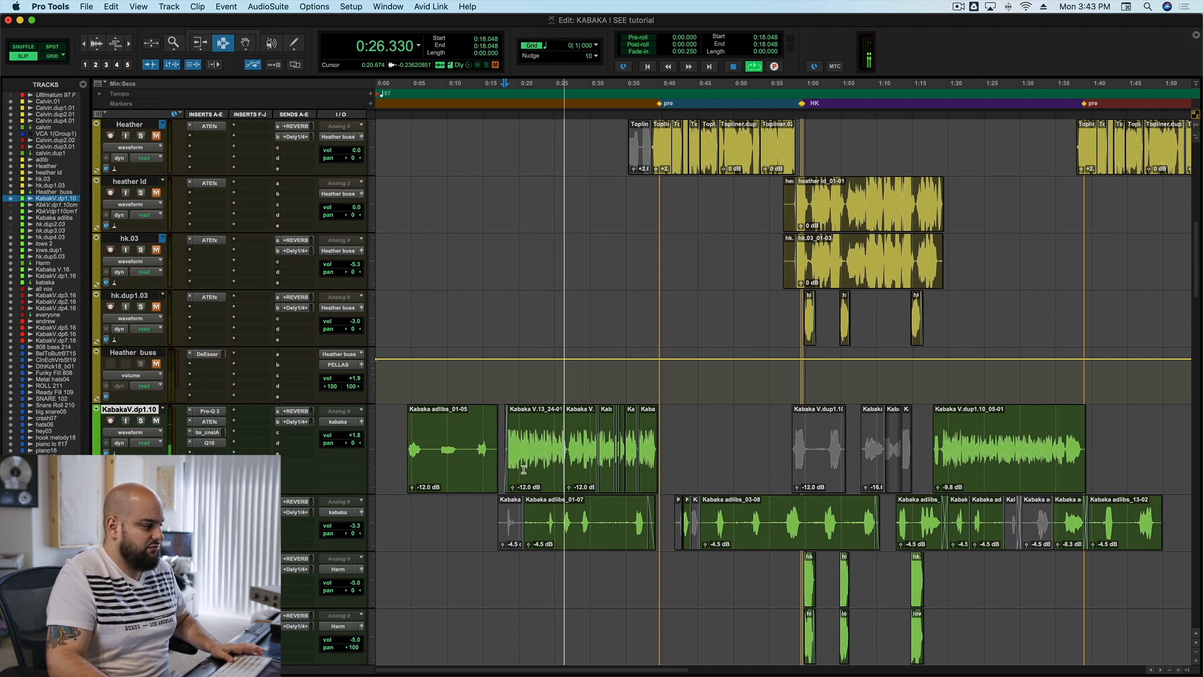
key("space")
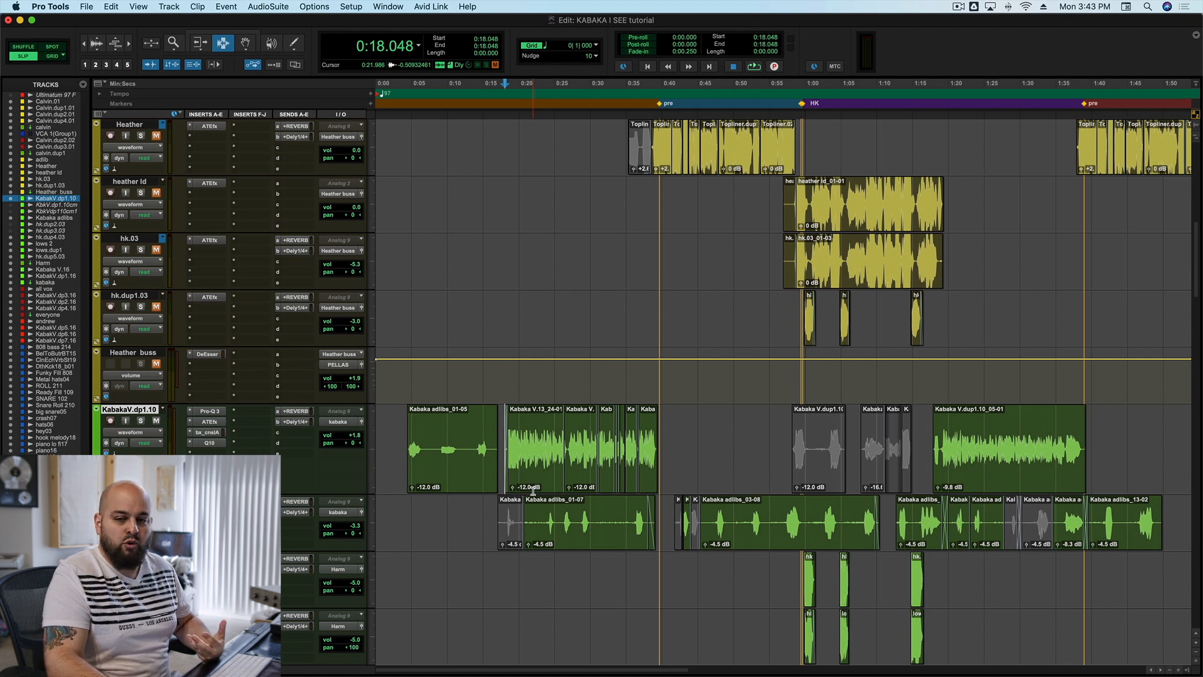
Play the big snare05 track soloed from 0:20.345 with its bx_greenscreamer bypassed, and clear the solo
scroll(534, 476, "down", 15)
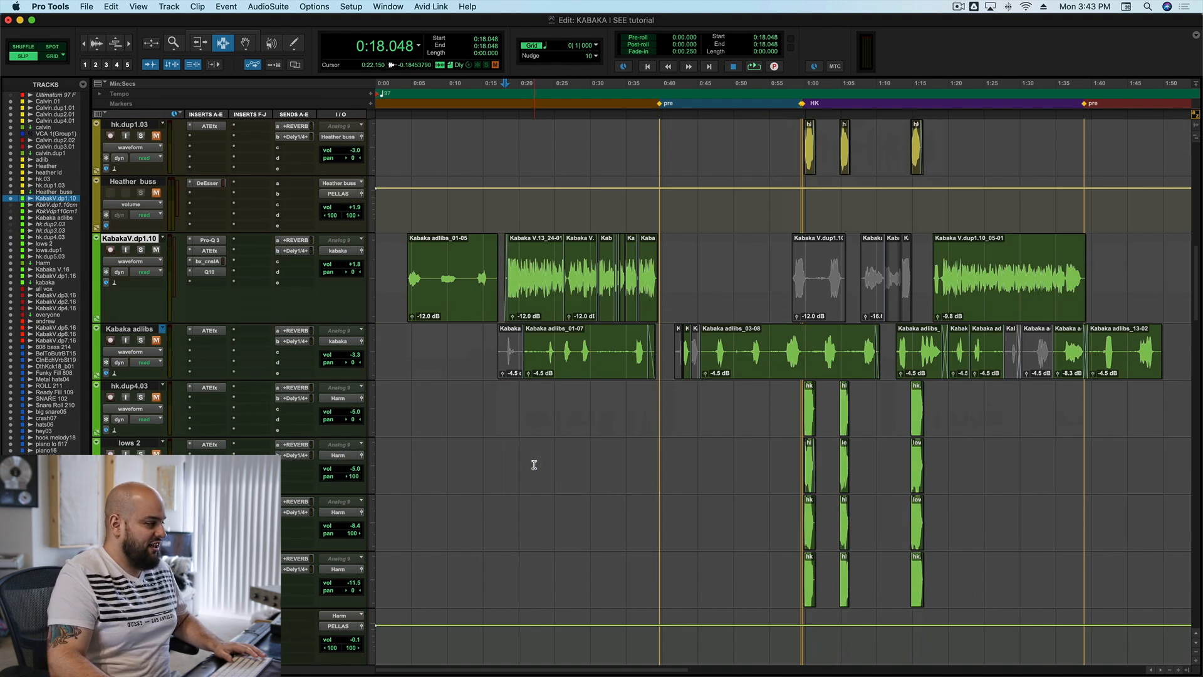
scroll(534, 464, "down", 15)
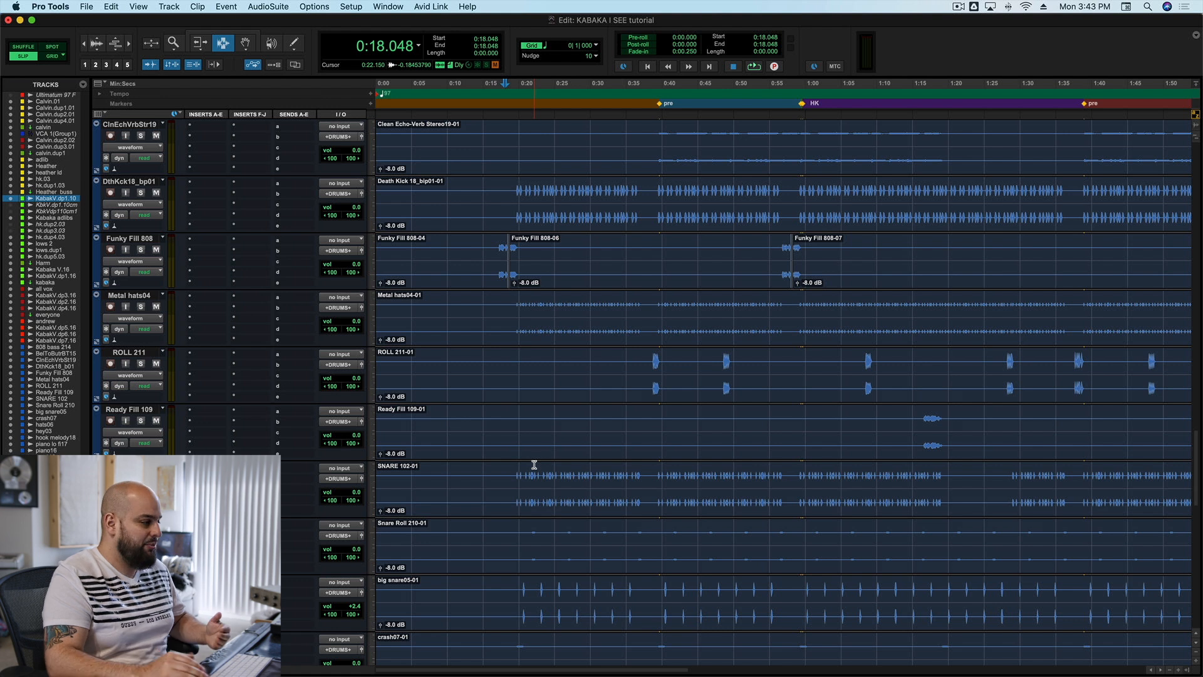
scroll(518, 500, "down", 3)
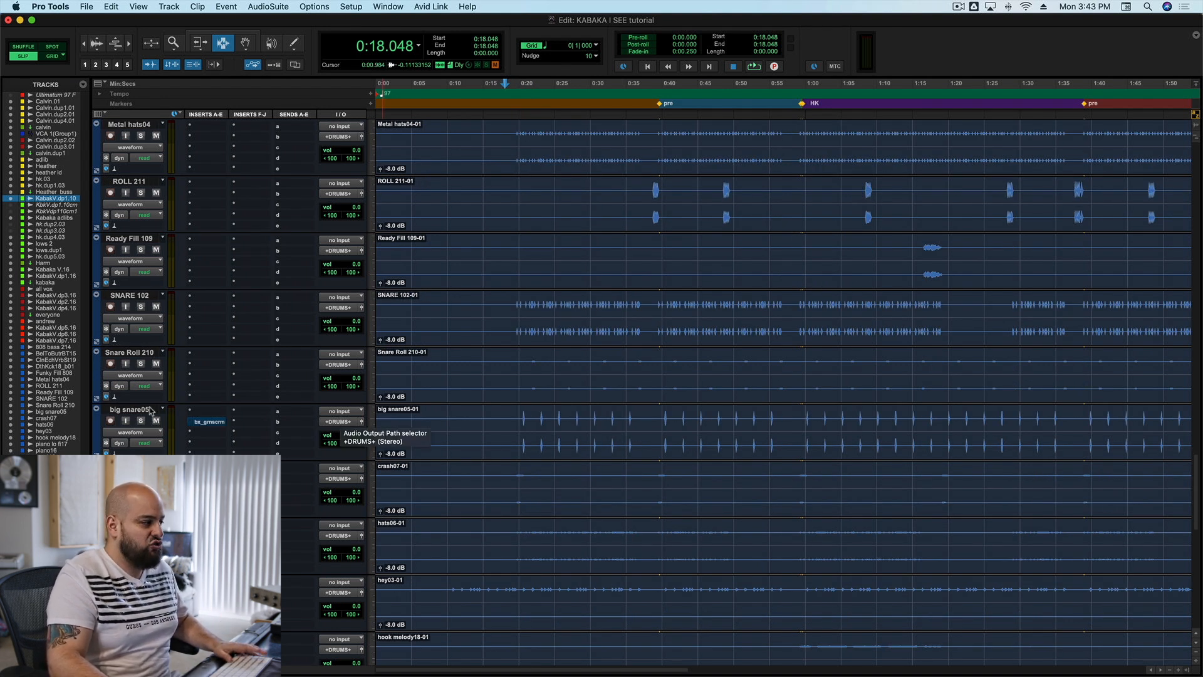
left_click(523, 437)
left_click(520, 437)
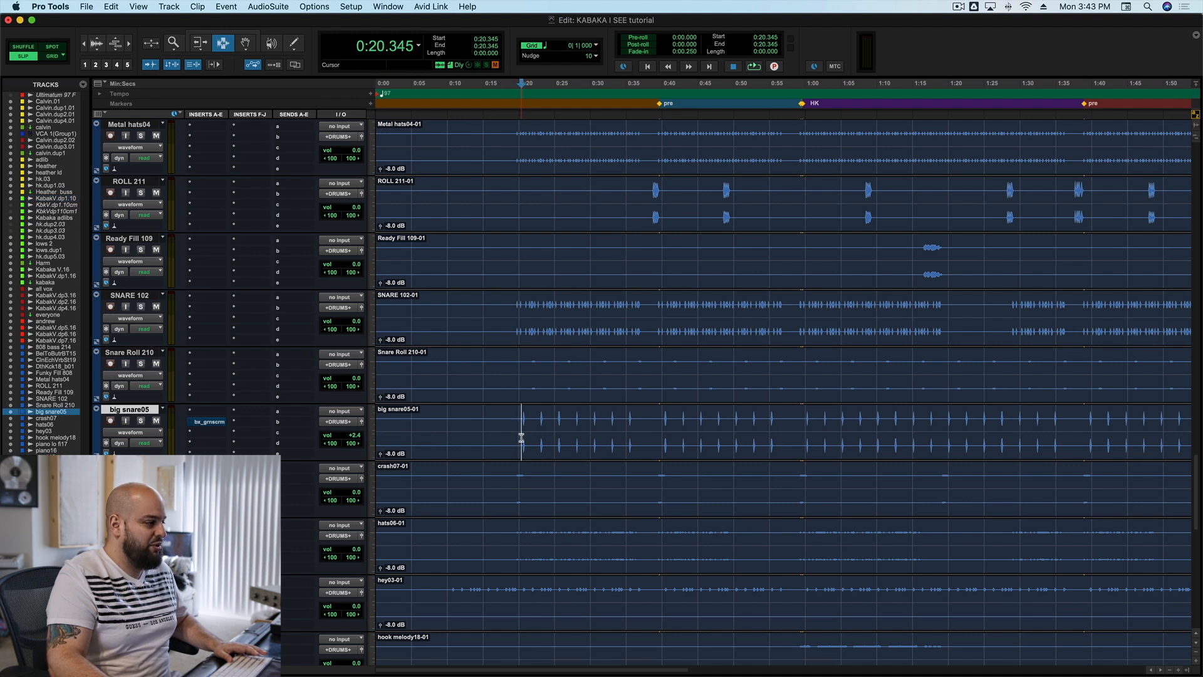
left_click(141, 421)
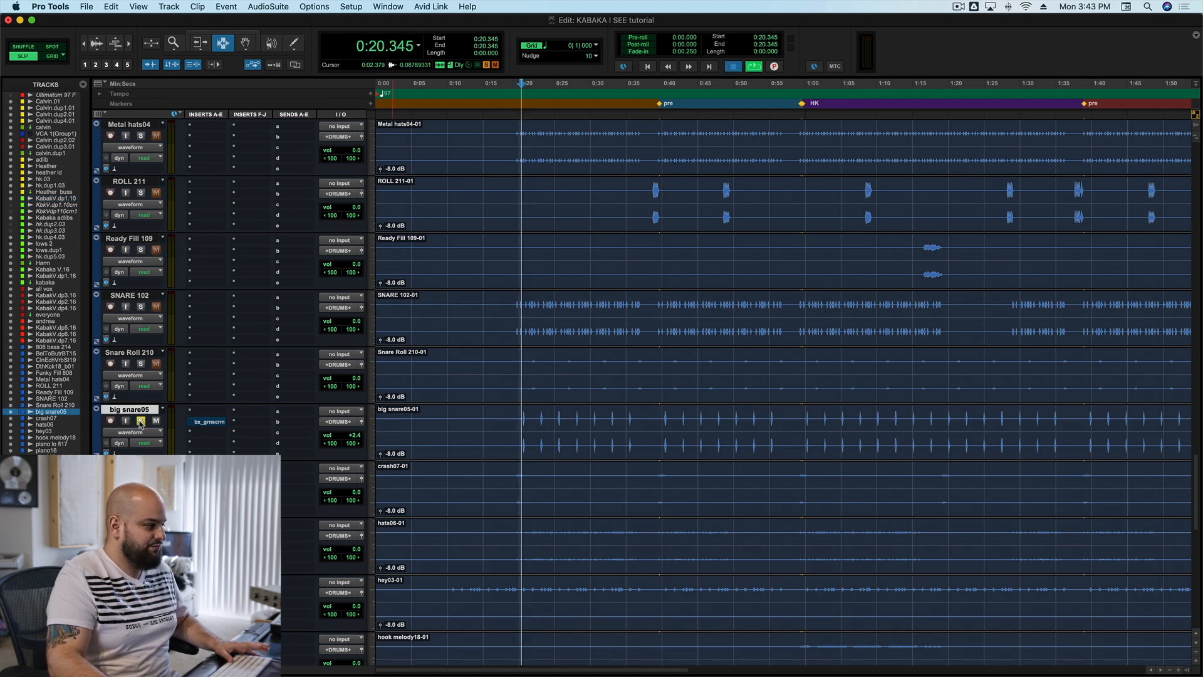
key("space")
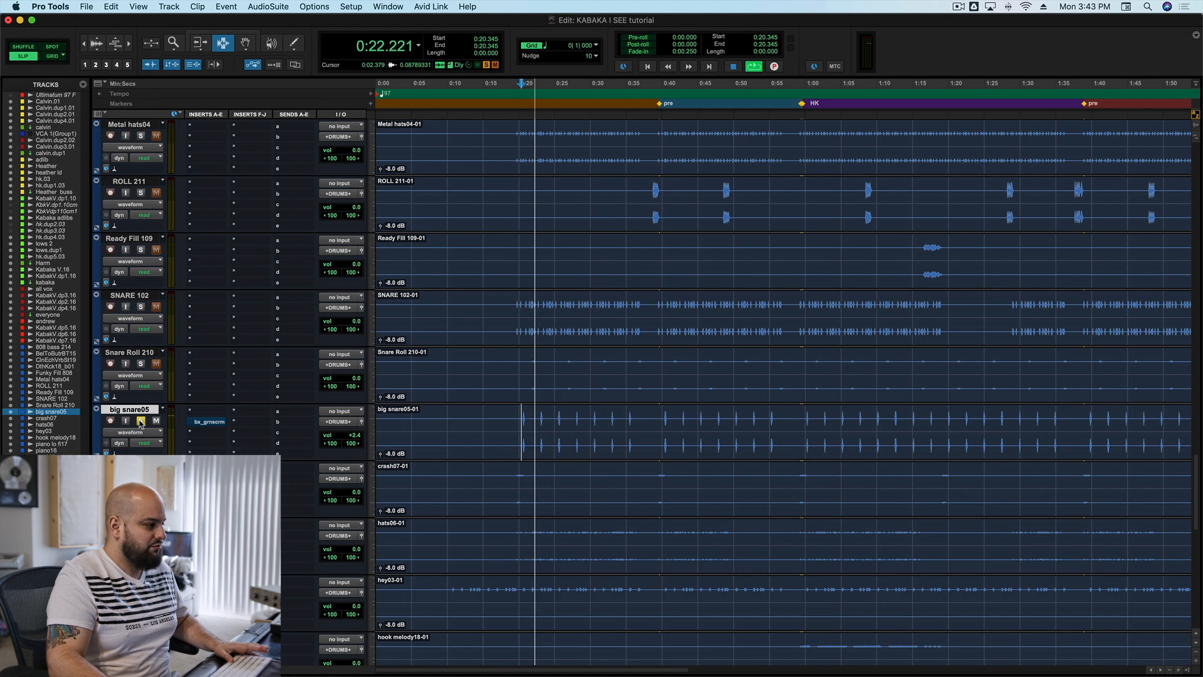
key("space")
left_click(140, 421)
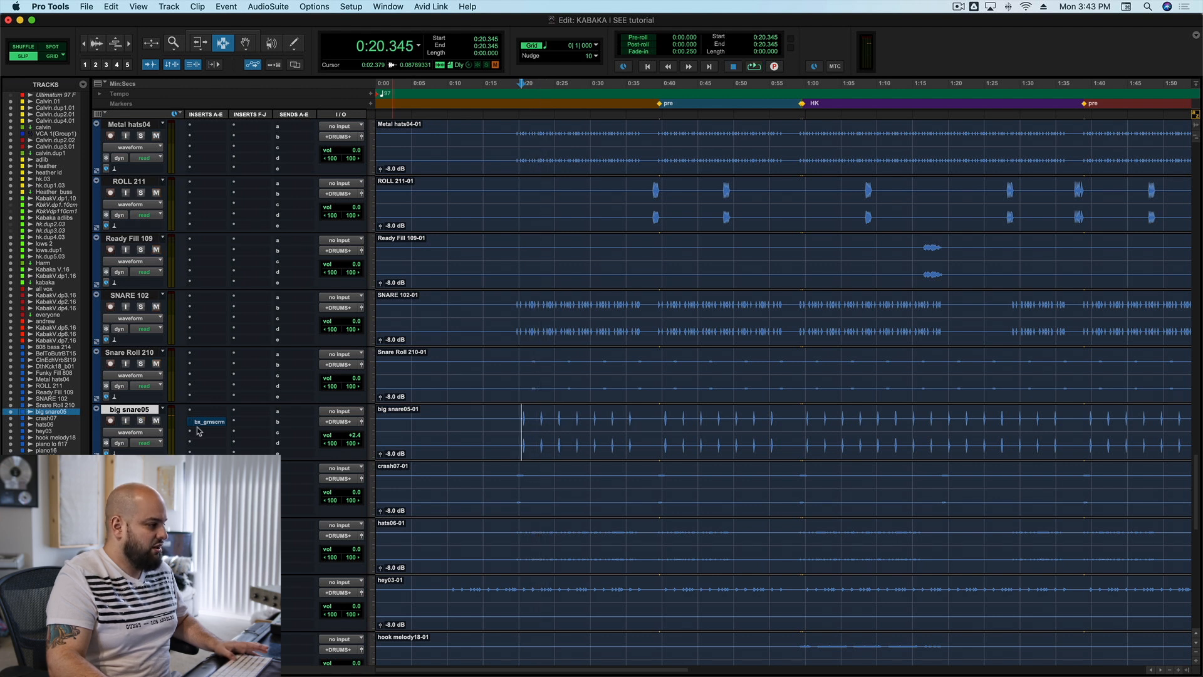
Take the bx_greenscreamer on the big snare05 track out of bypass, play the snare soloed through it, and clear the solo
left_click(205, 422)
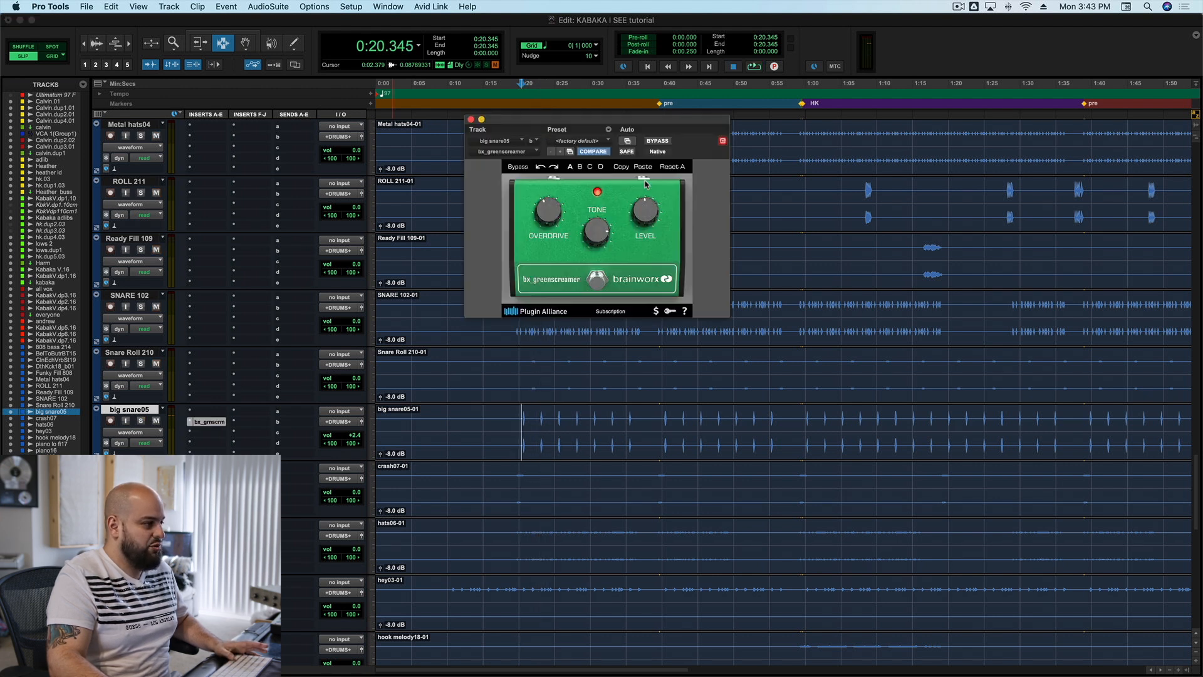
left_click(133, 422)
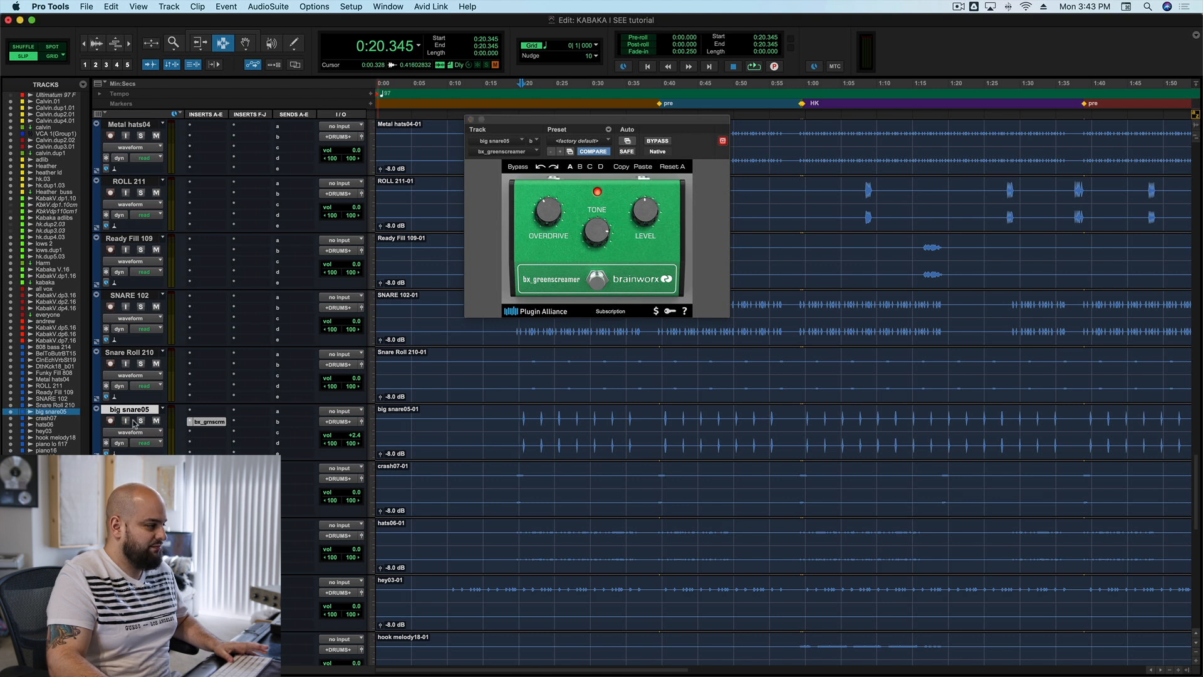
left_click(140, 421)
key("space")
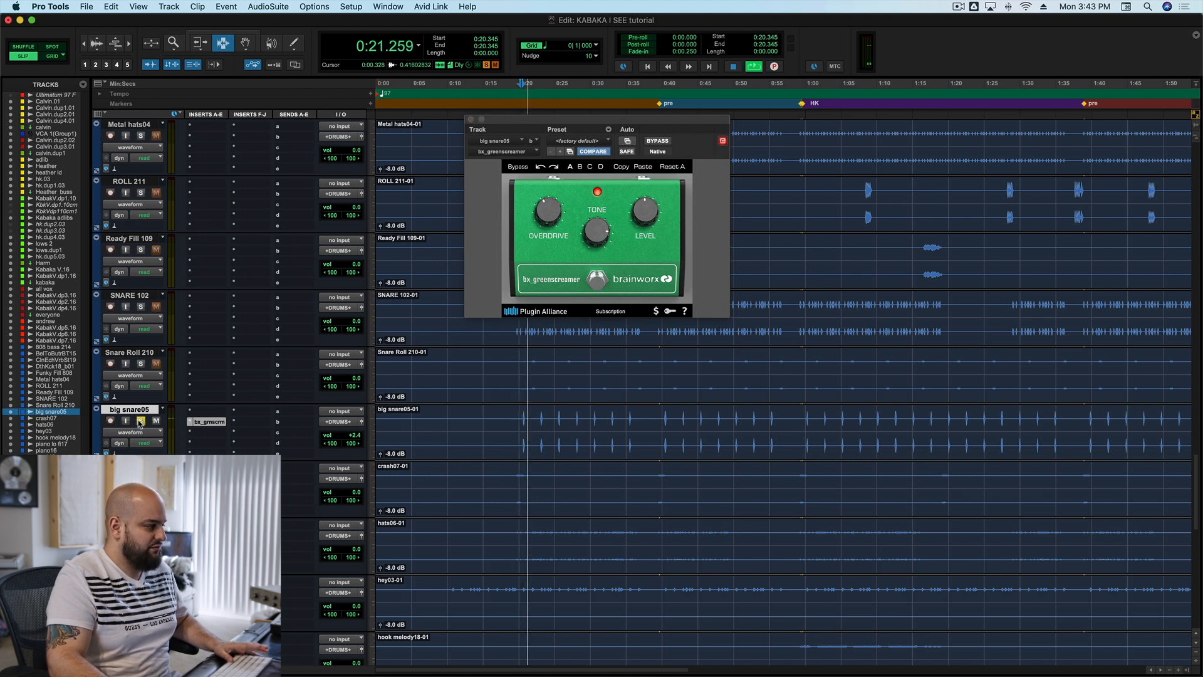
key("space")
key("shift+s")
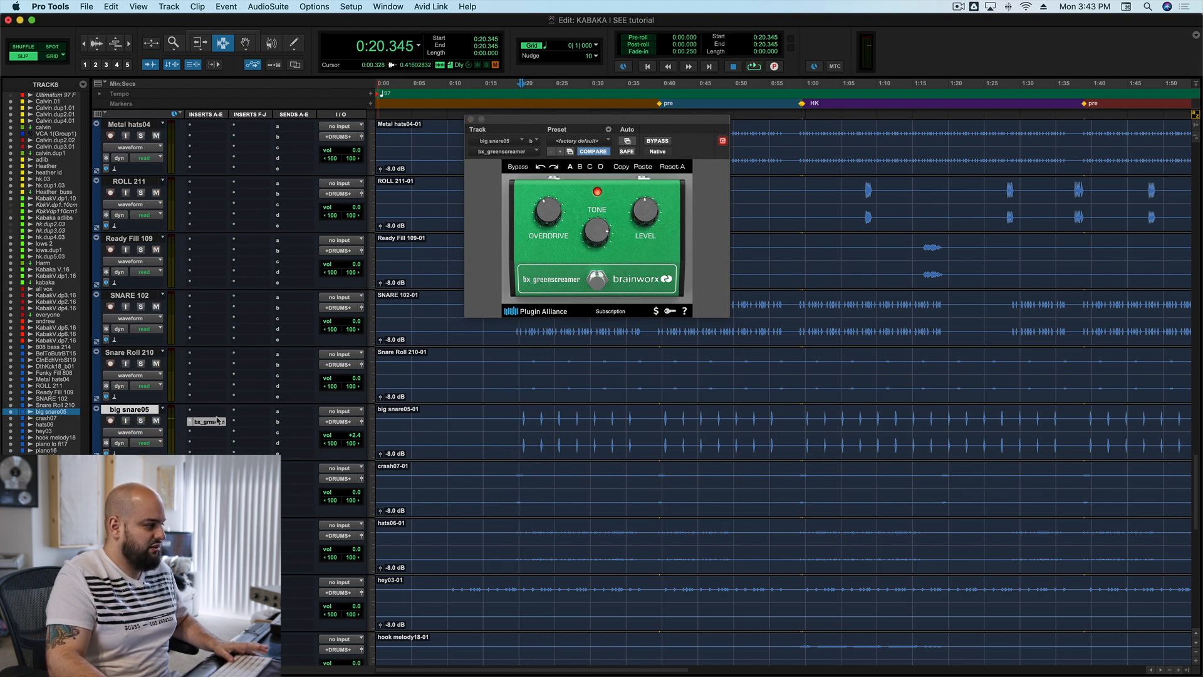
Play the full mix from 0:19.771 with the overdriven snare, and close the bx_greenscreamer window
left_click(517, 438)
key("space")
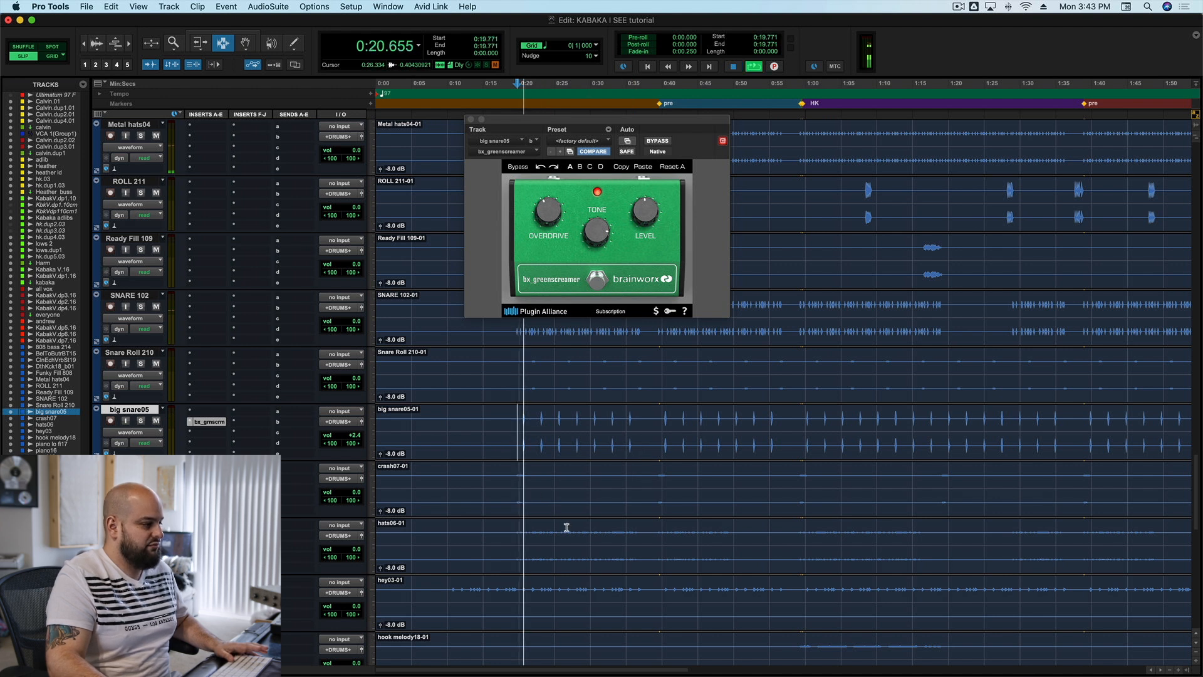
left_click(472, 119)
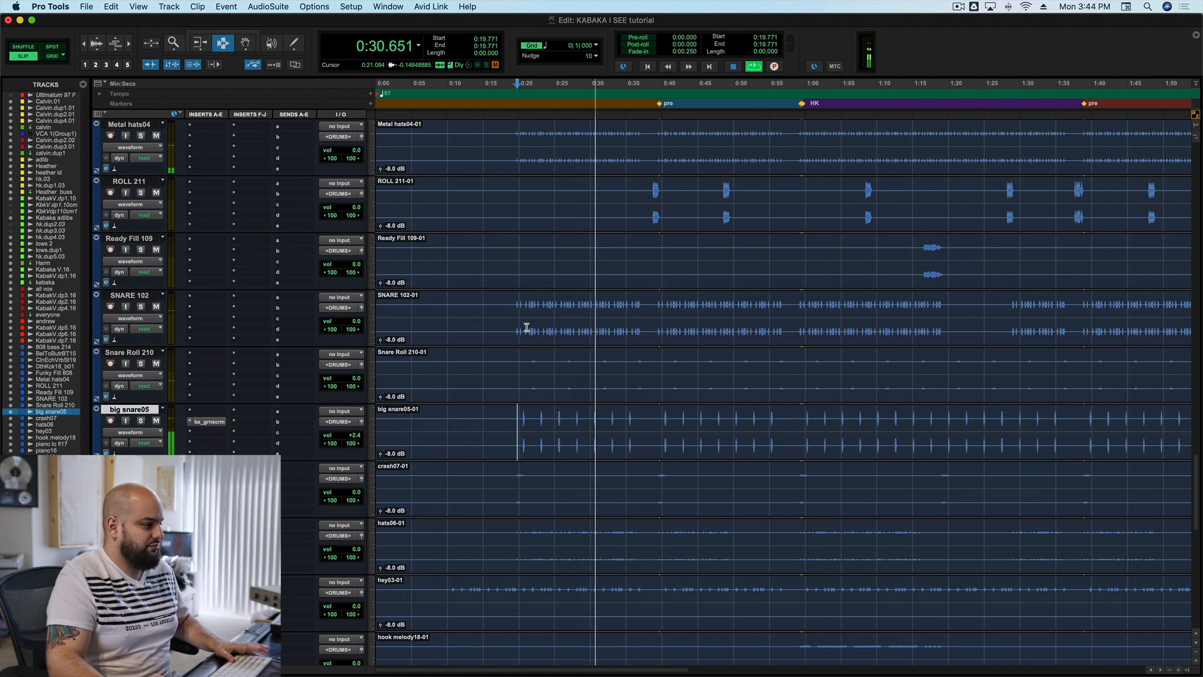
key("space")
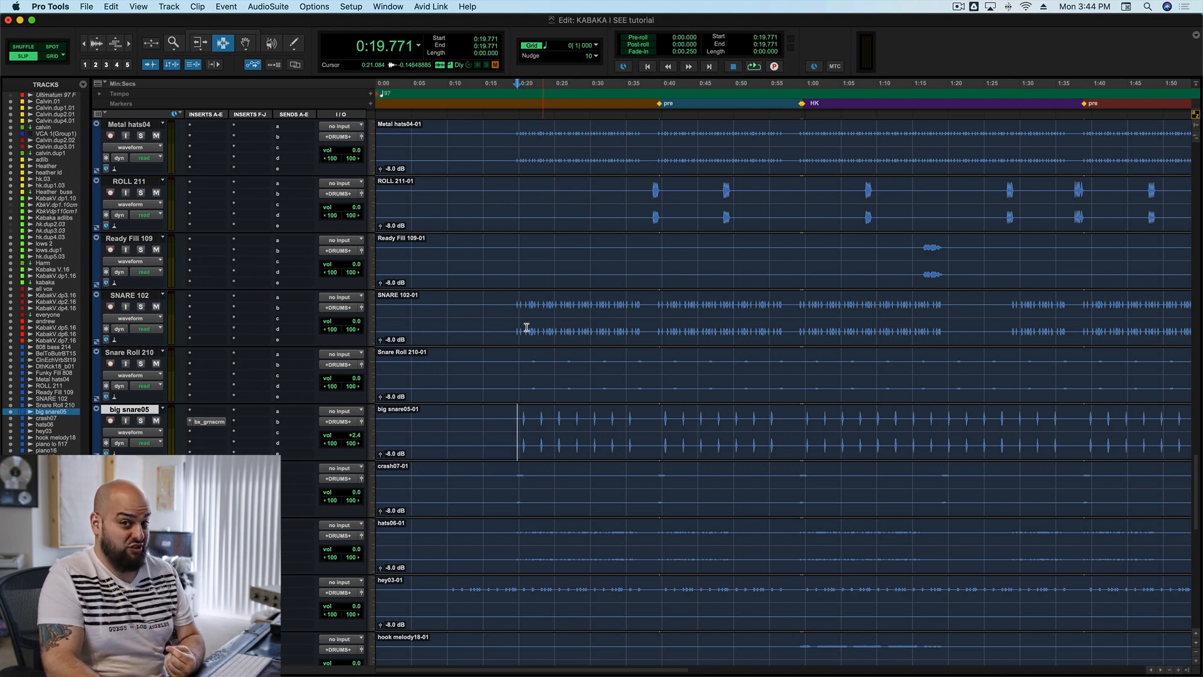
Play the piano16 track soloed from 0:17.146 with its Virtual Mix Rack bypassed, and clear the solo
scroll(527, 327, "down", 5)
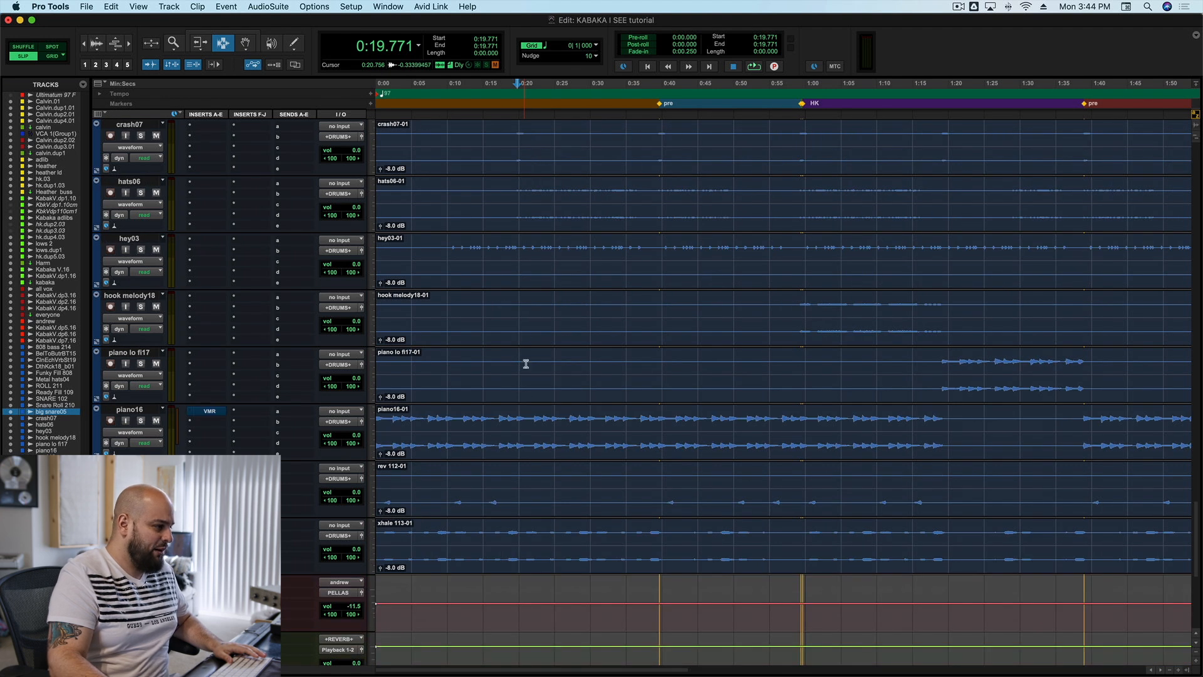
left_click(498, 431)
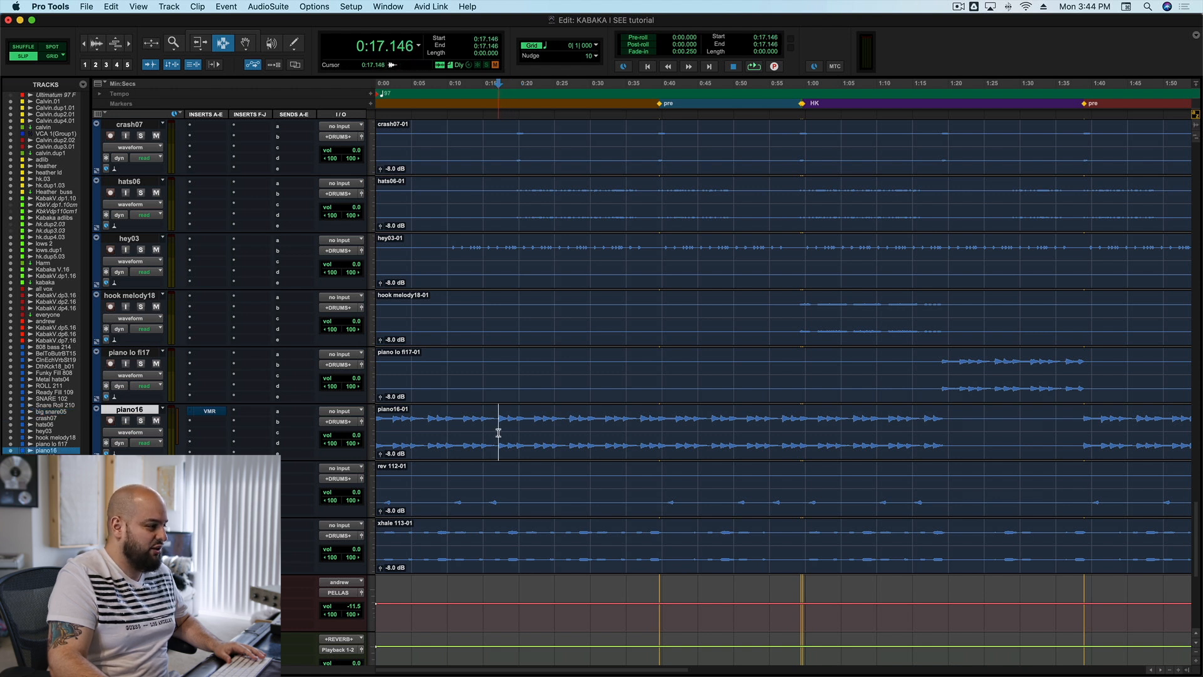
left_click(140, 421)
key("space")
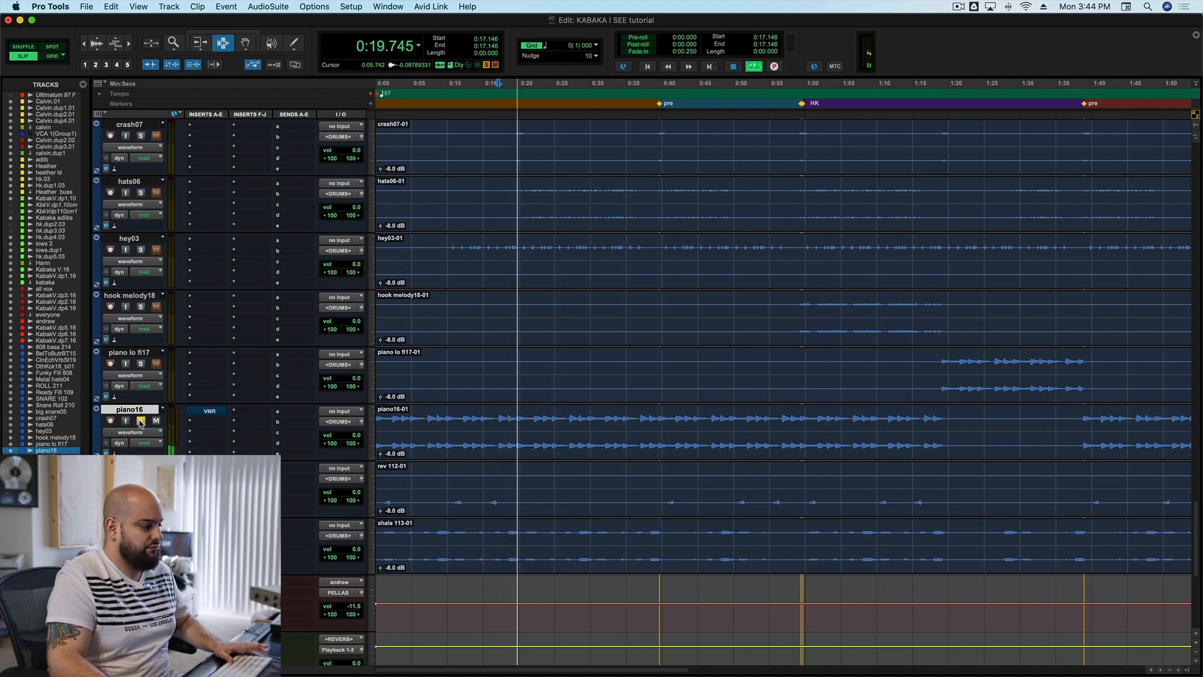
key("space")
left_click(140, 421)
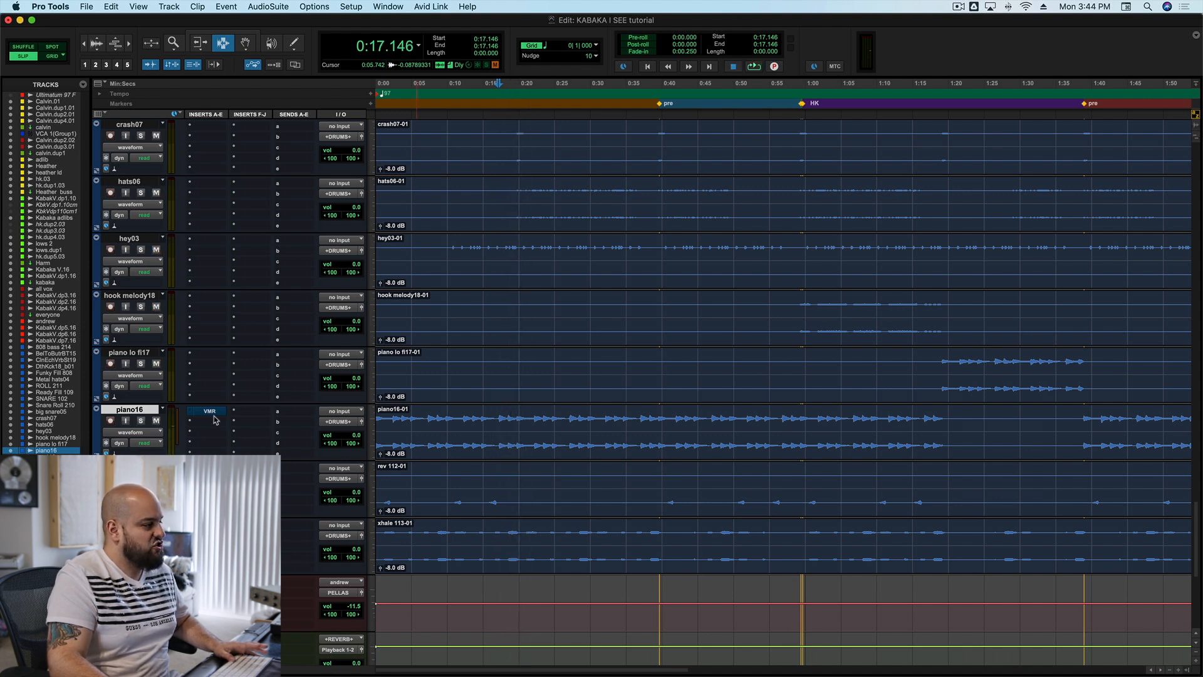
Open the Virtual Mix Rack on the piano16 track out of bypass and play the soloed piano through it
left_click(211, 413)
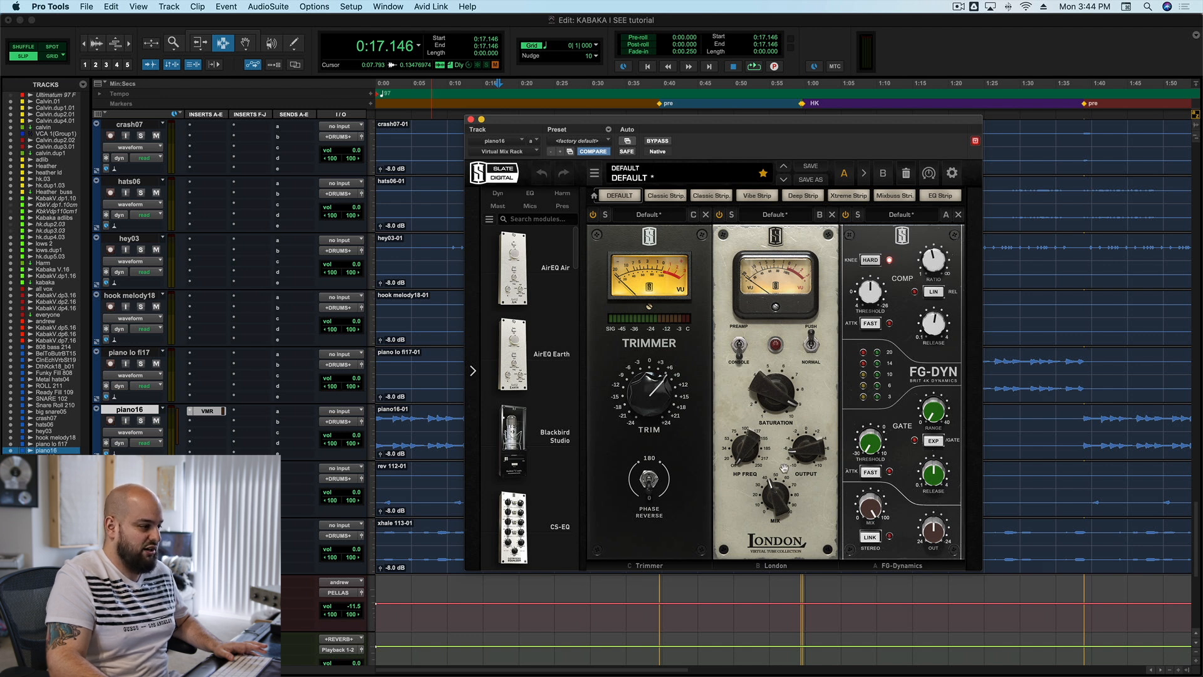
left_click(140, 420)
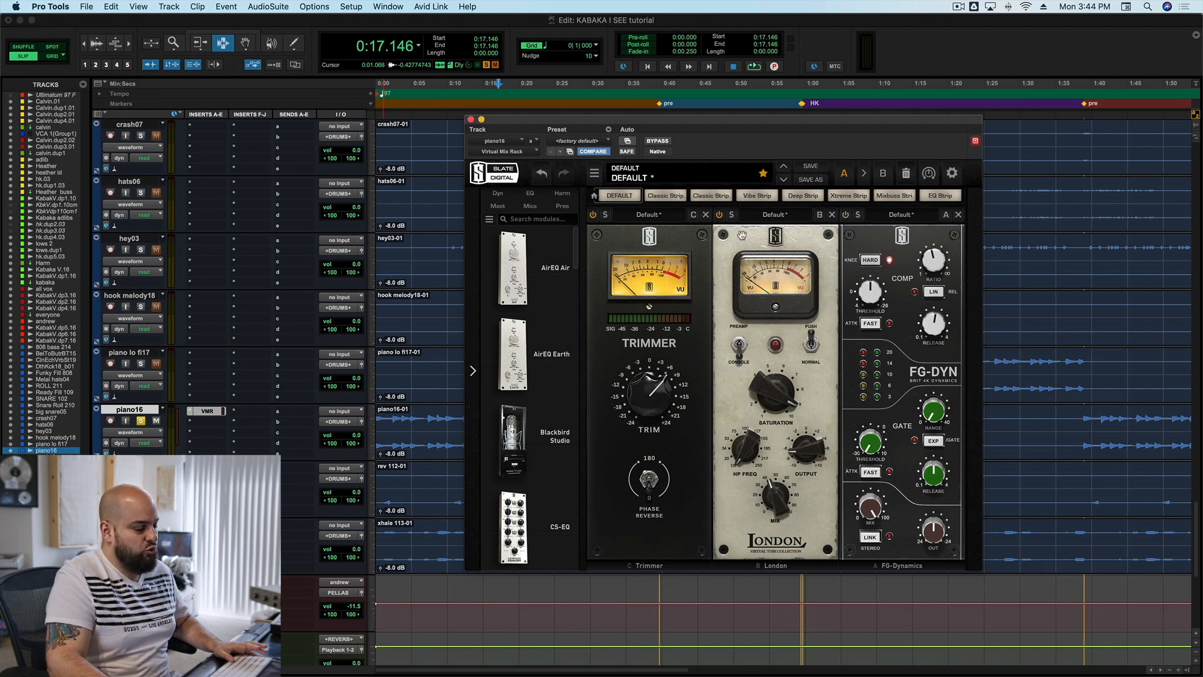
key("space")
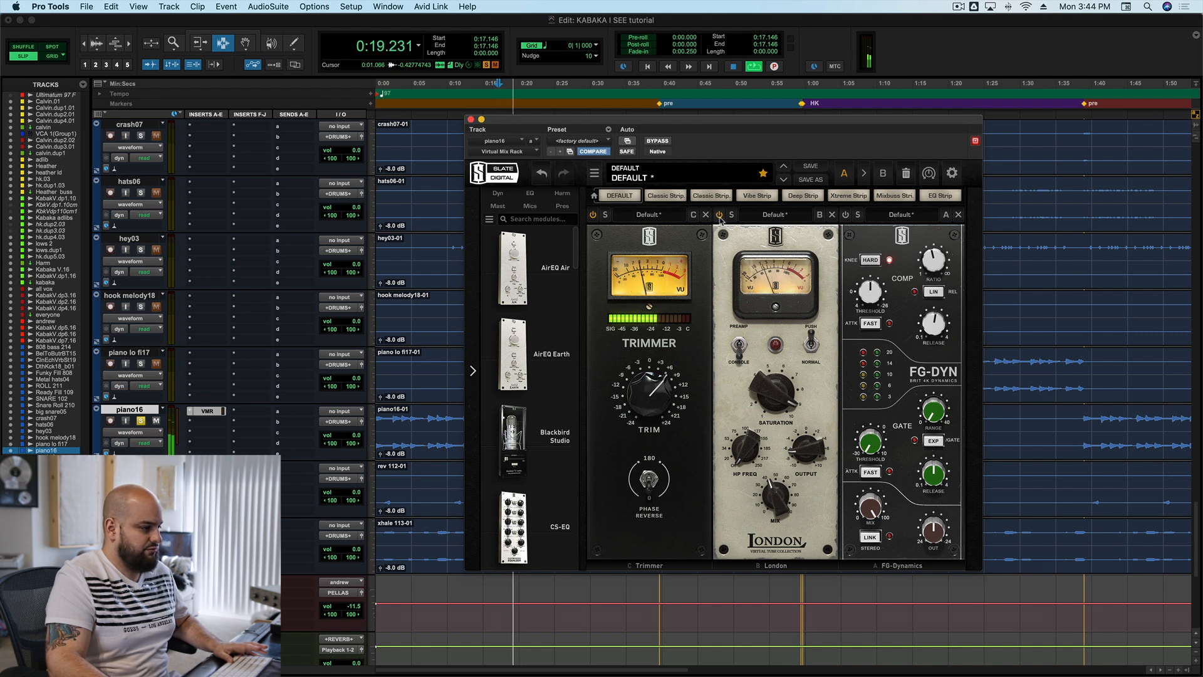
key("space")
Raise the London module's mix to 100% and play the soloed piano from 0:17.146
mouse_move(779, 483)
left_click_drag(780, 484, 781, 461)
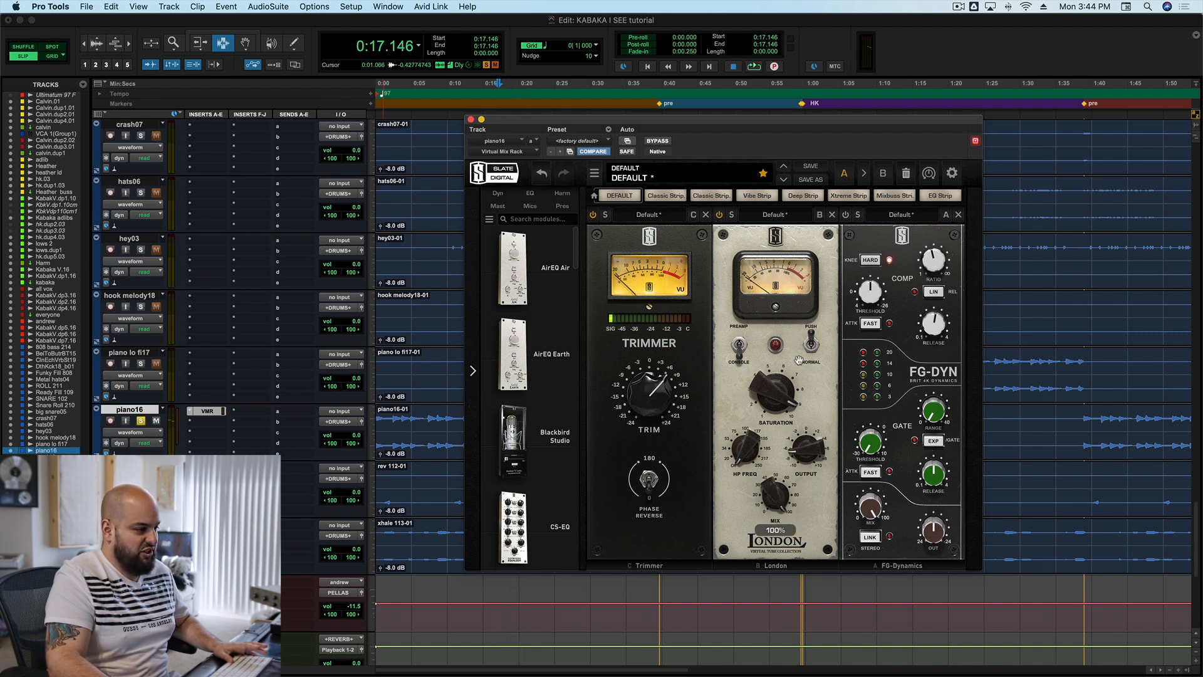
key("space")
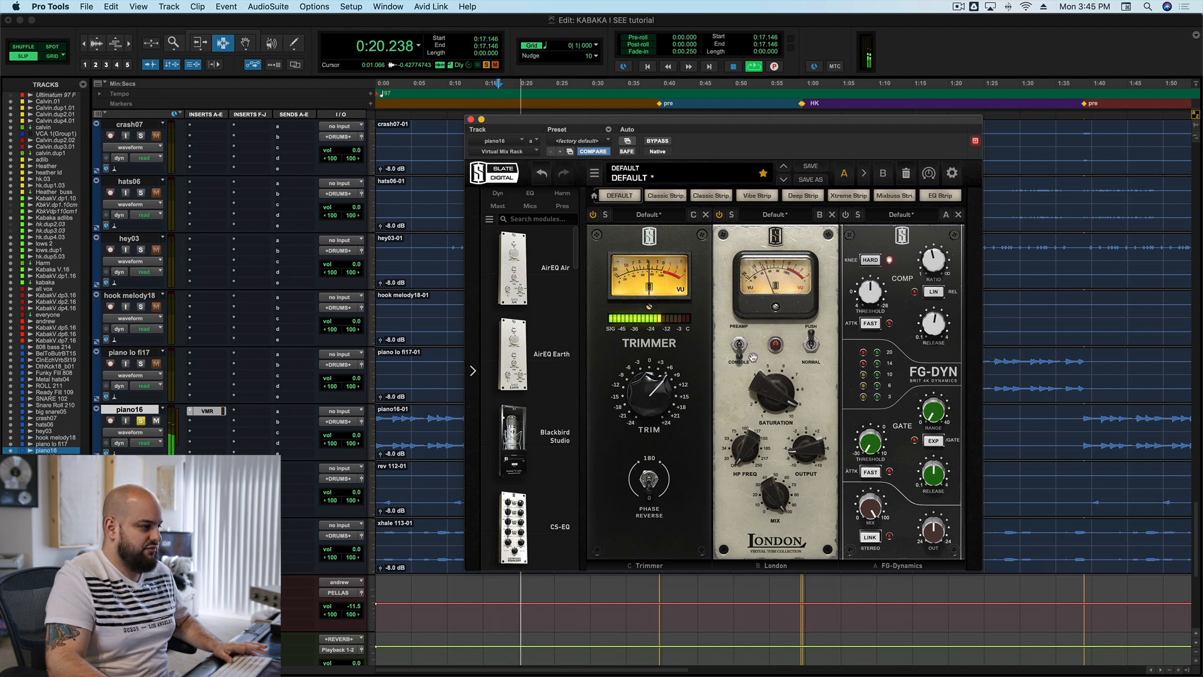
key("space")
key("space")
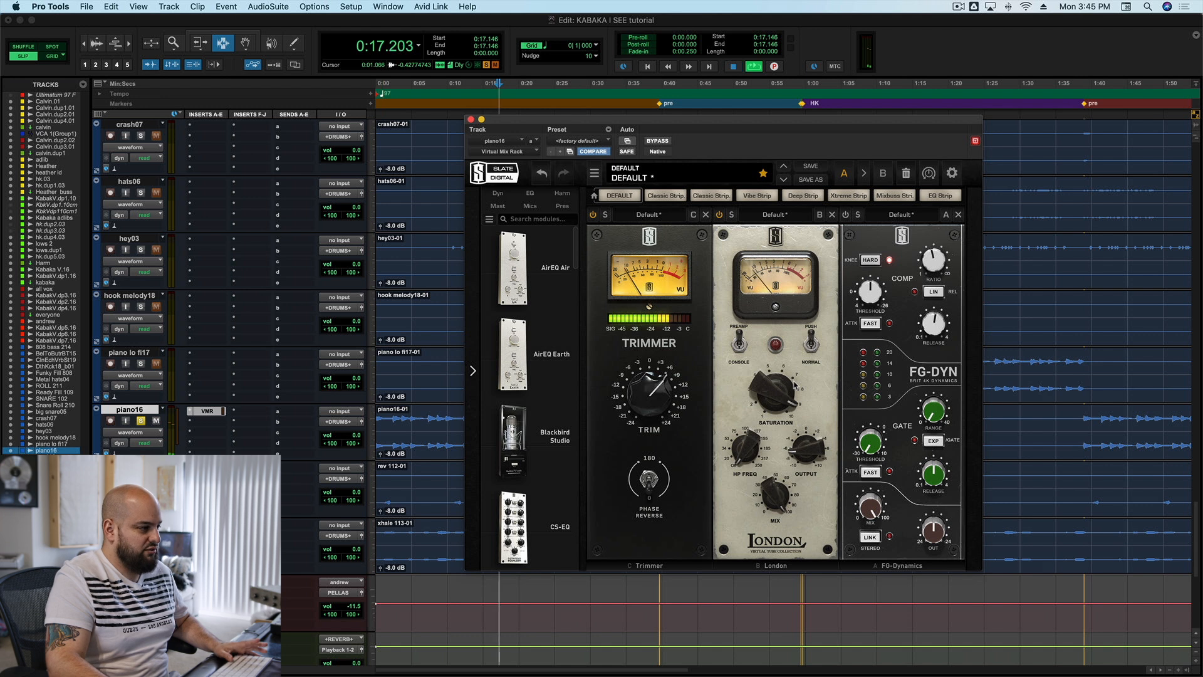
mouse_move(795, 386)
key("space")
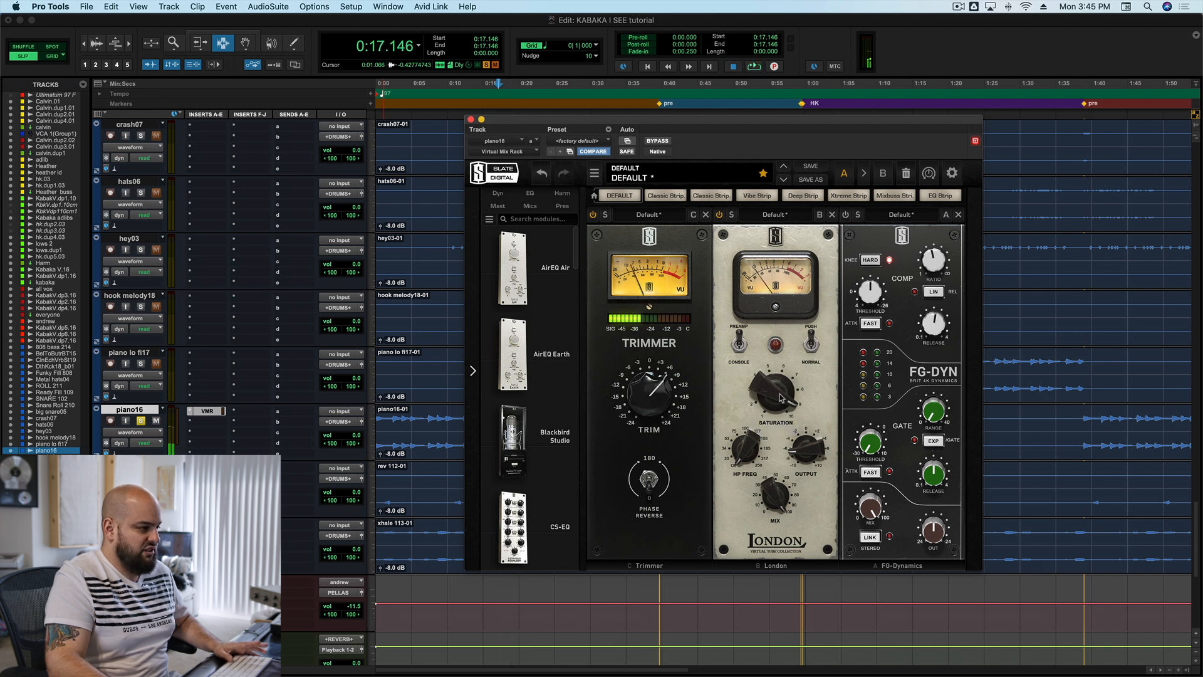
Set the London module's saturation to 8.64 and its mix to 48.3%, playing the soloed piano to check
left_click_drag(773, 410, 764, 391)
key("space")
key("space")
key("space")
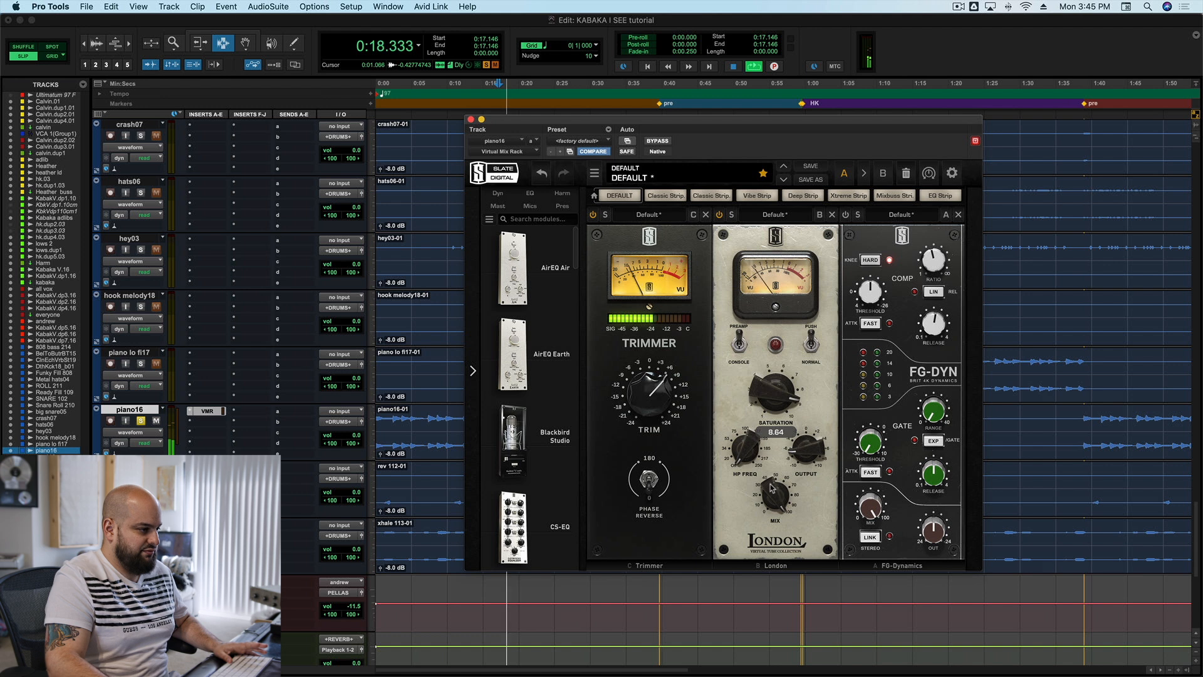
key("space")
left_click_drag(771, 504, 771, 492)
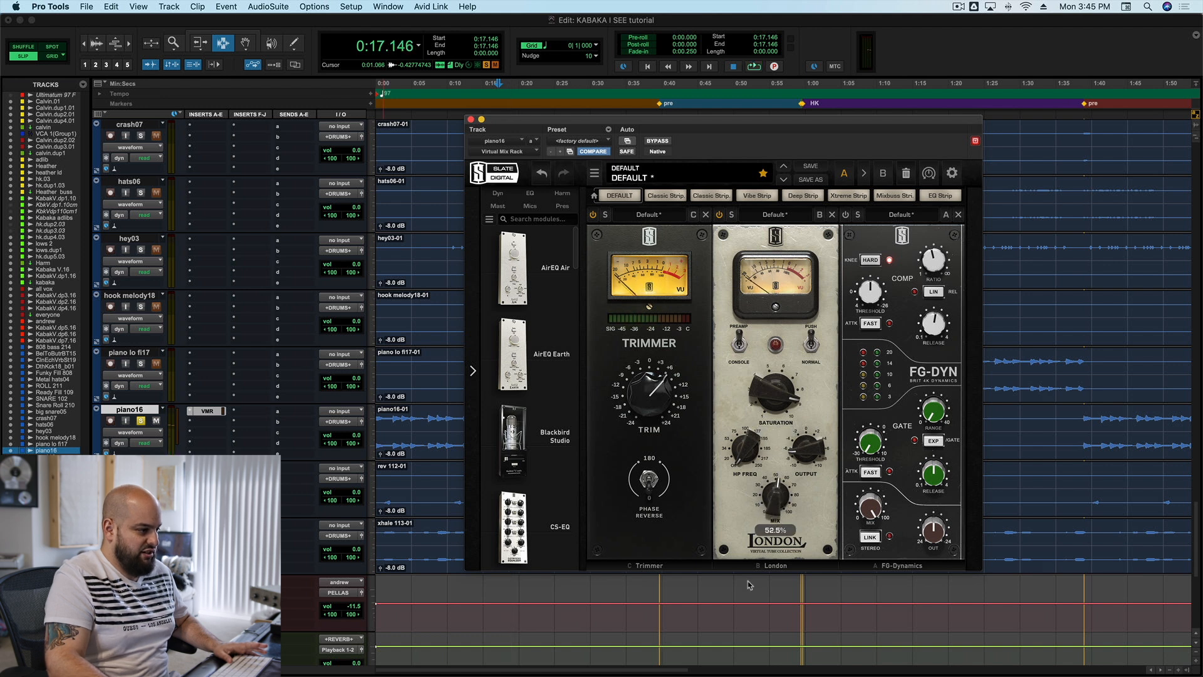
left_click_drag(764, 542, 764, 549)
key("space")
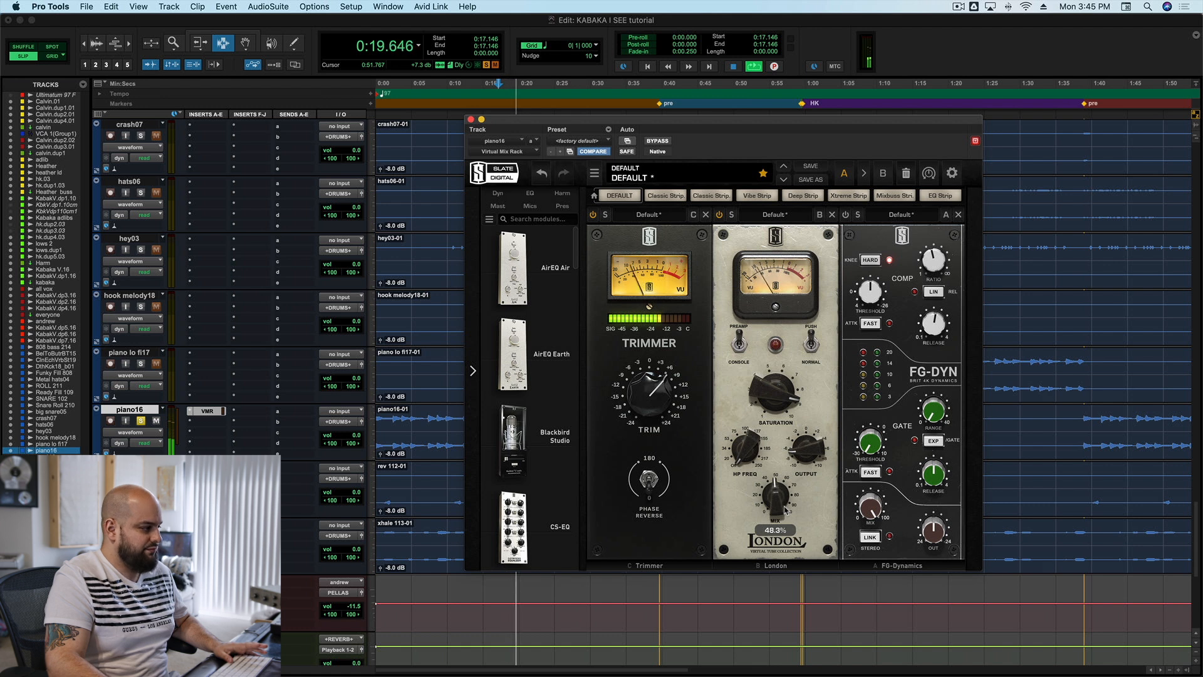
key("space")
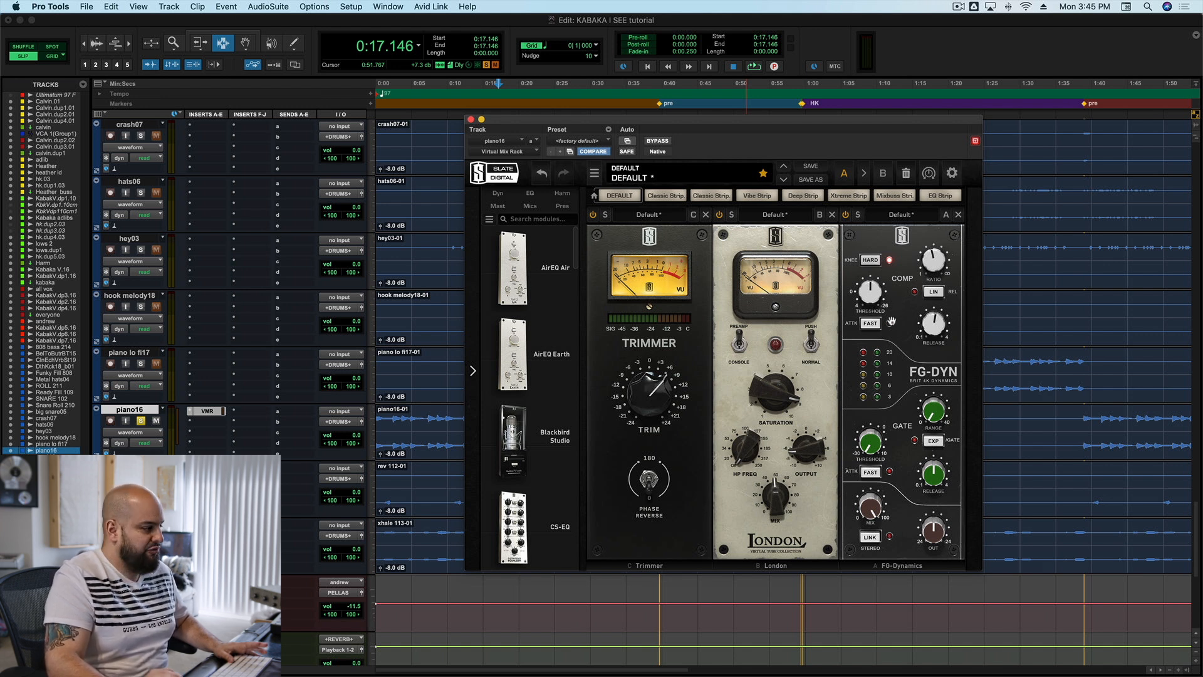
Play the soloed piano from 0:17.146 with the FG-Dynamics module switched off
key("space")
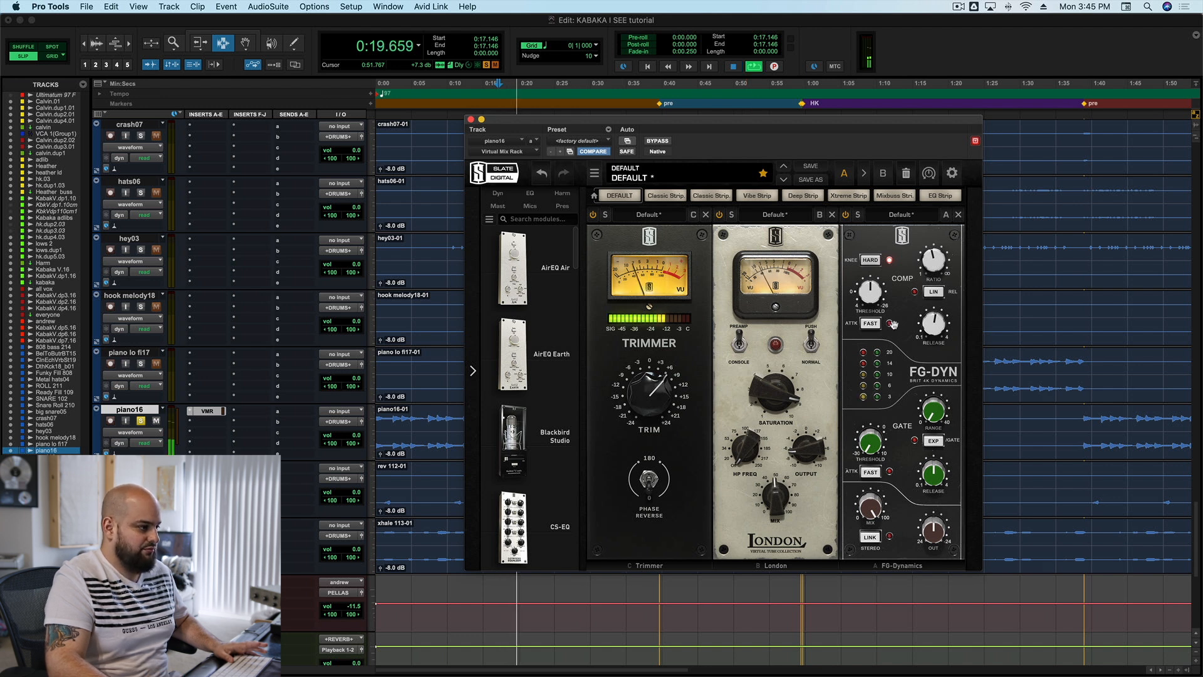
key("space")
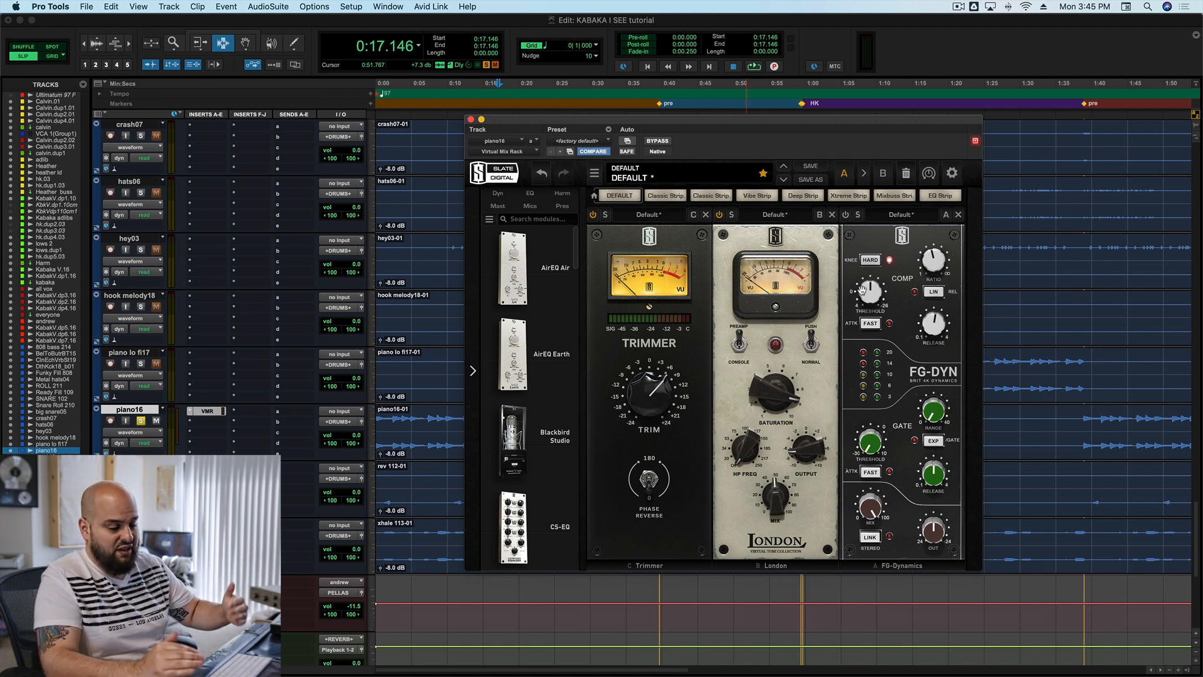
key("space")
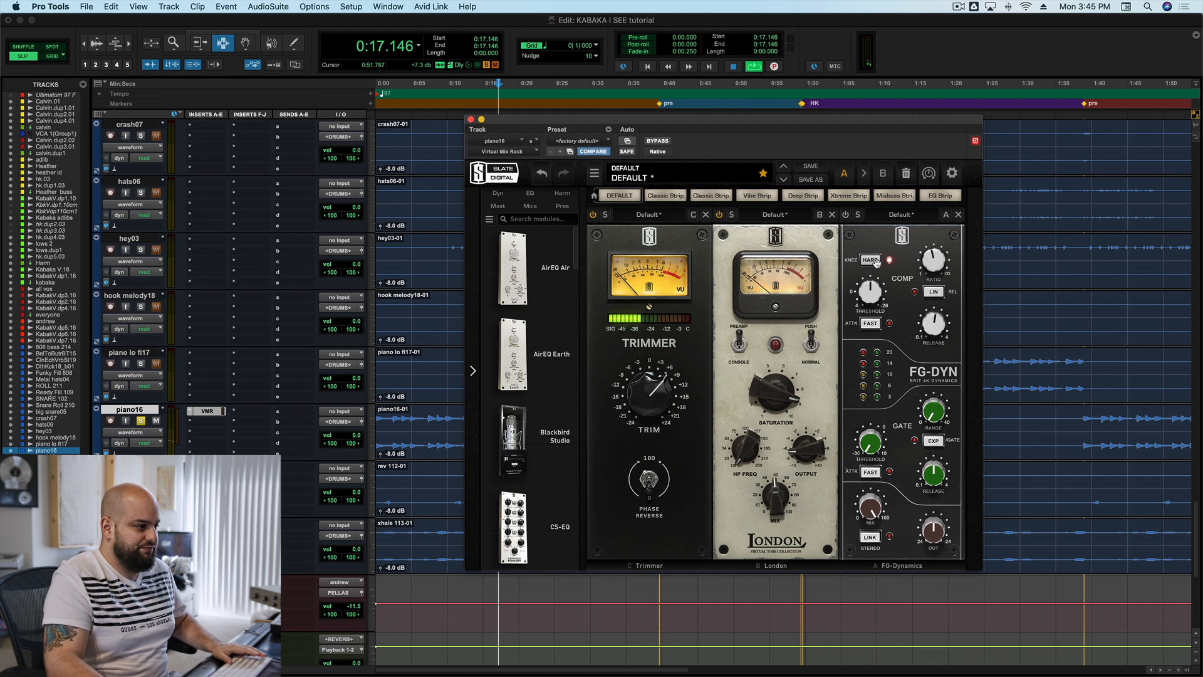
key("space")
Switch on the FG-Dynamics module in the Virtual Mix Rack and play the soloed piano through it
left_click(846, 214)
key("space")
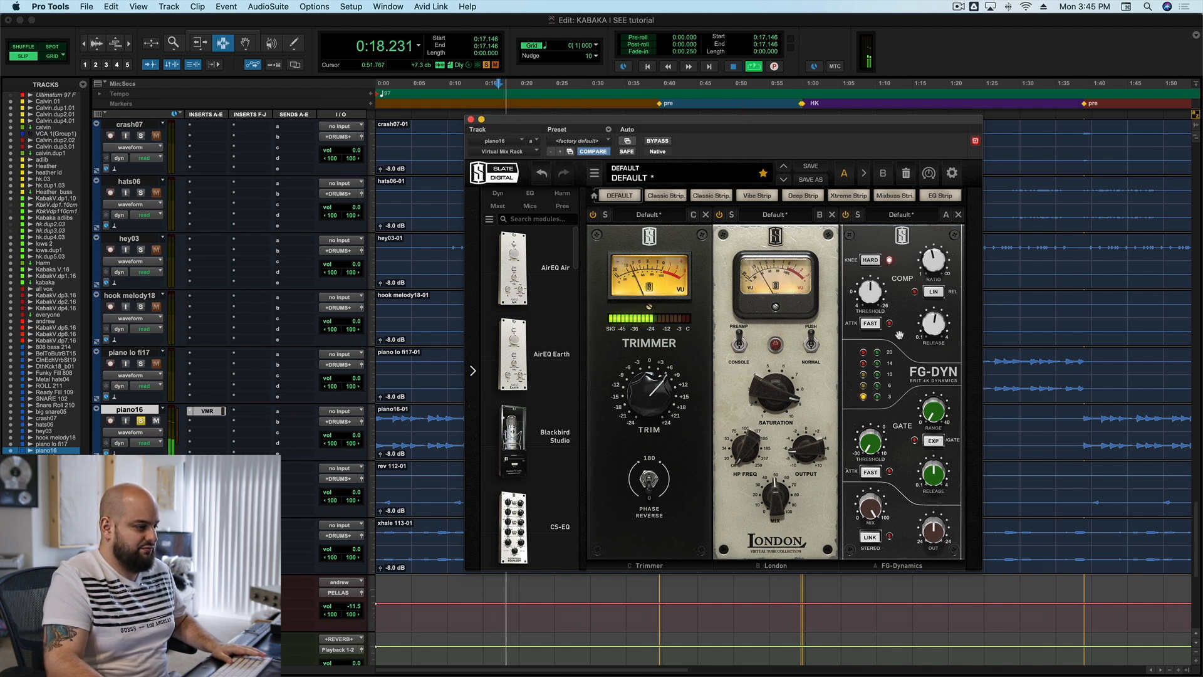
key("space")
mouse_move(940, 528)
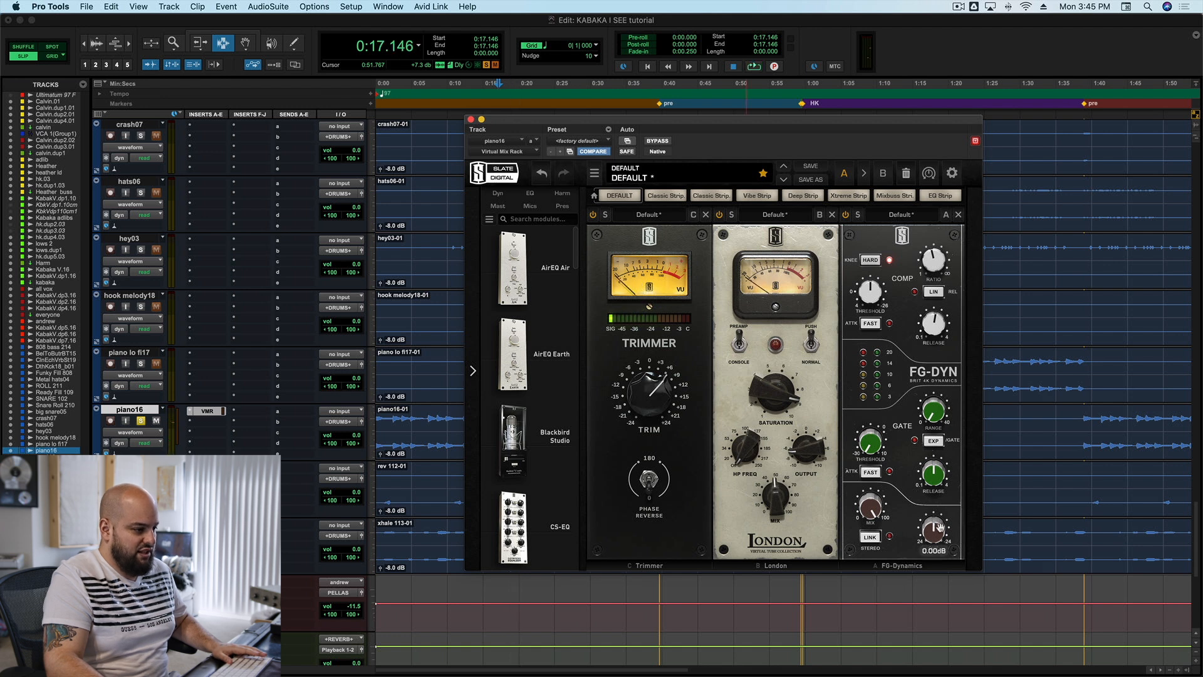
left_click(846, 214)
key("space")
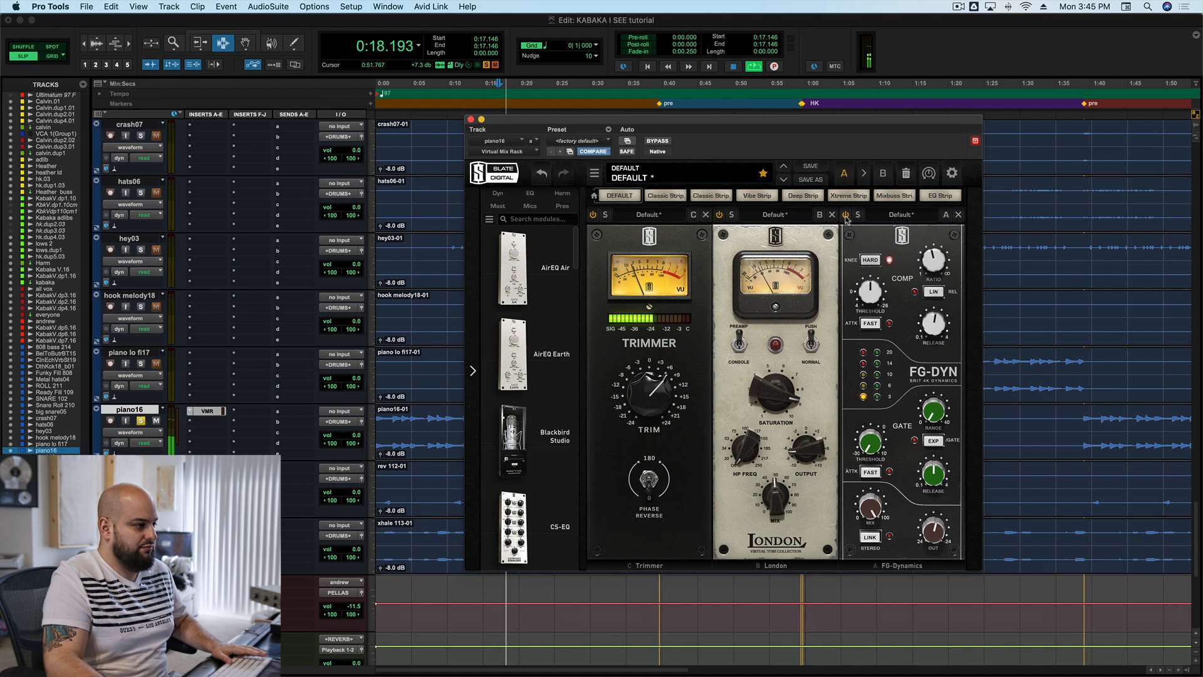
key("space")
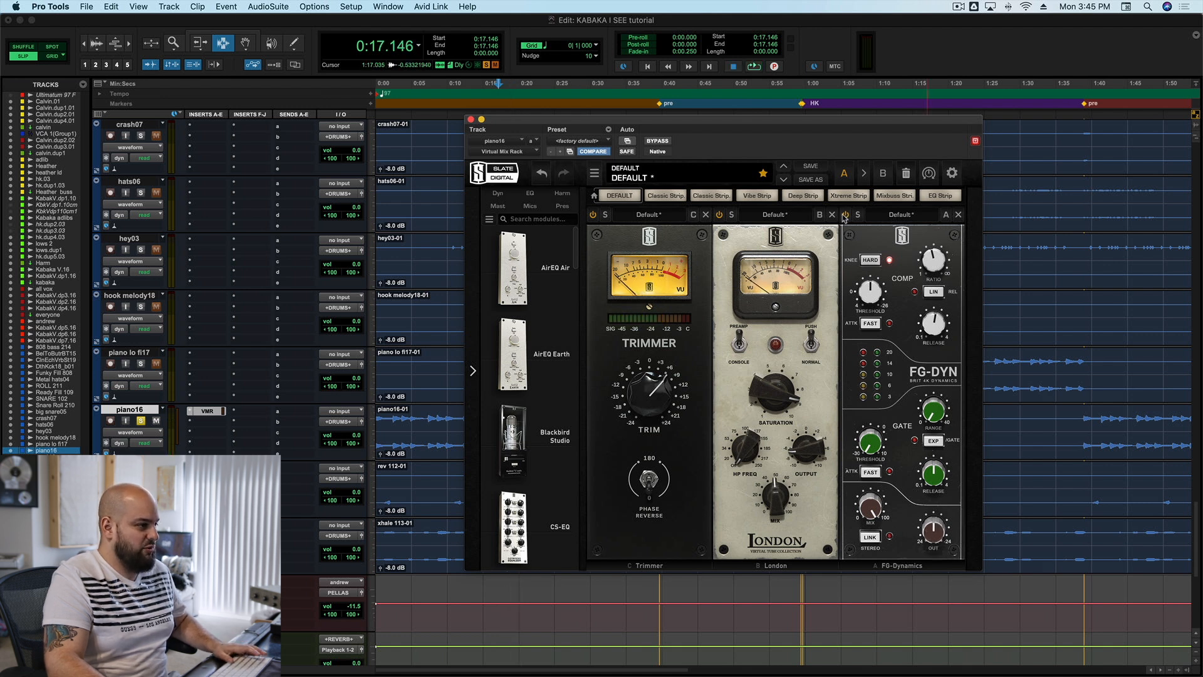
Compare the soloed piano with the whole Virtual Mix Rack bypassed and active
left_click(653, 142)
key("space")
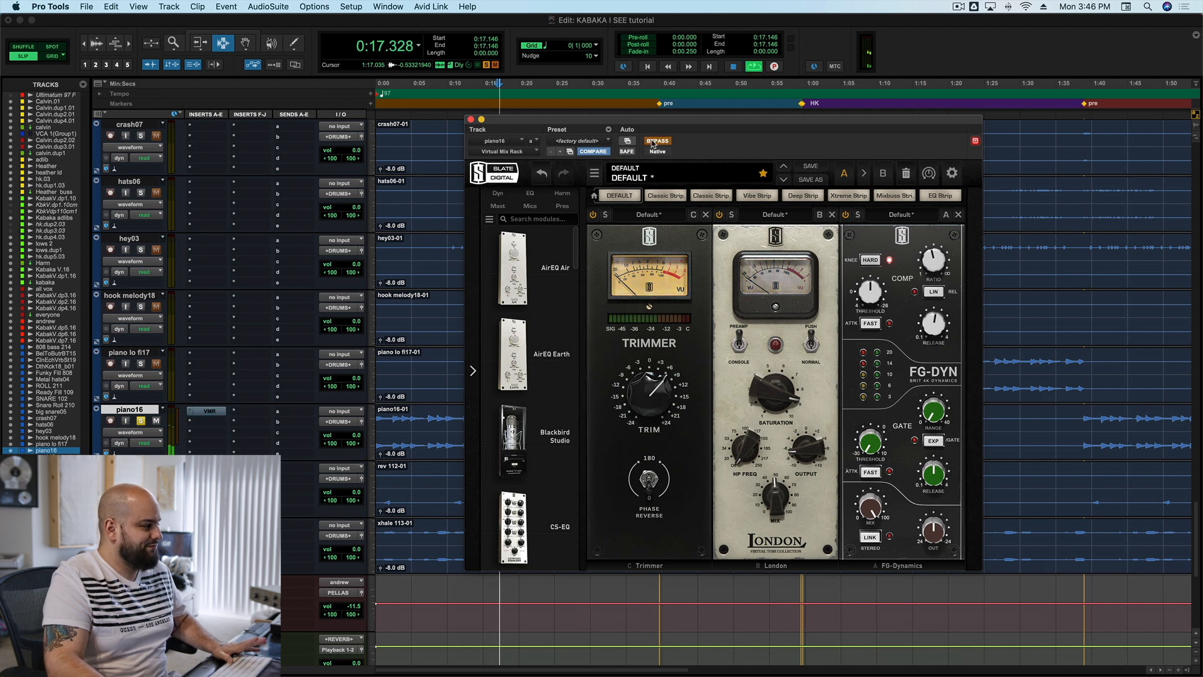
key("space")
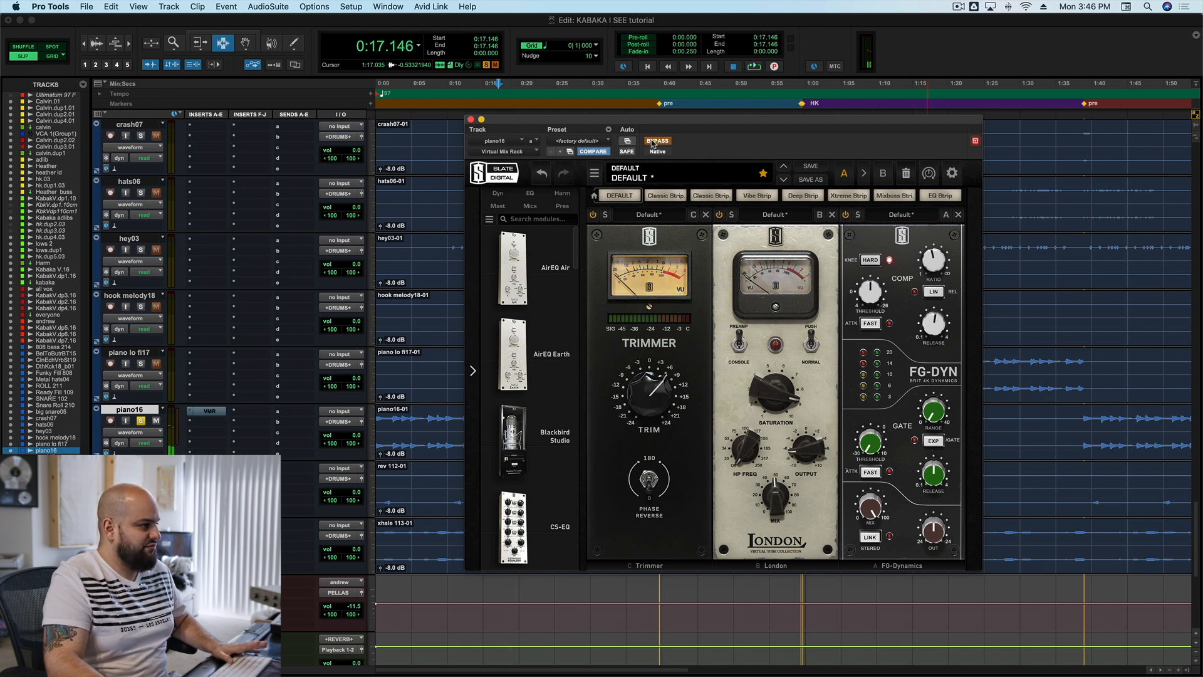
left_click(654, 141)
key("space")
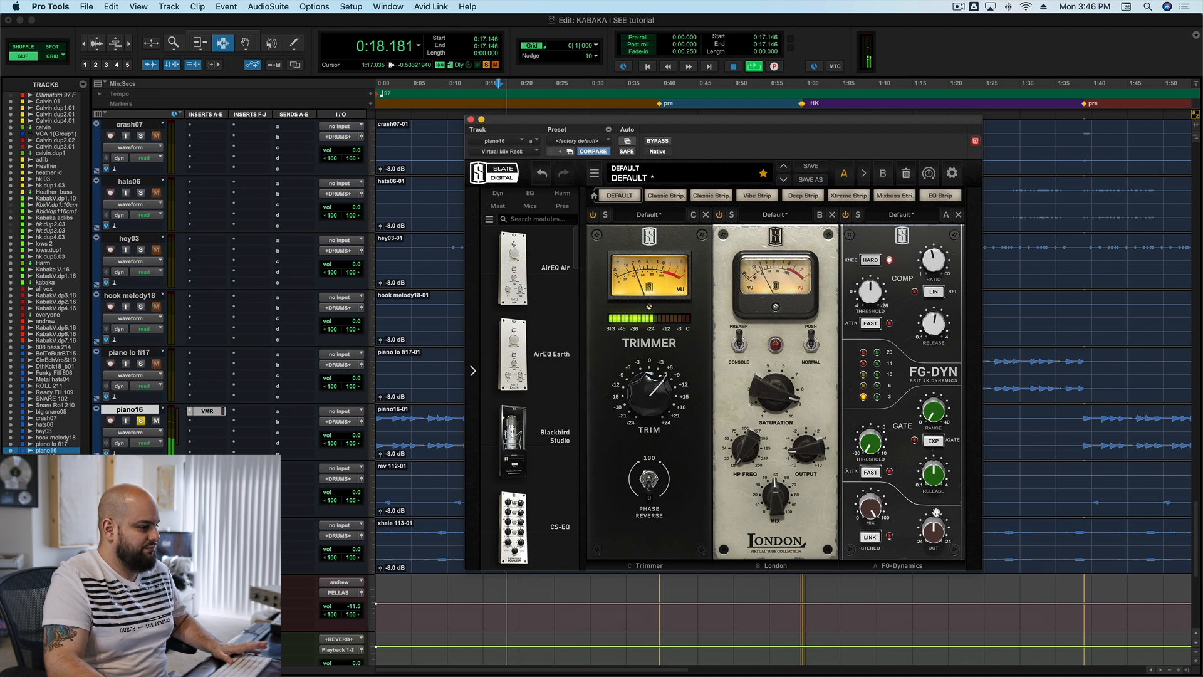
key("space")
Lower the FG-Dynamics output to -1.65 dB and compare the soloed piano with the rack bypassed and active
mouse_move(932, 534)
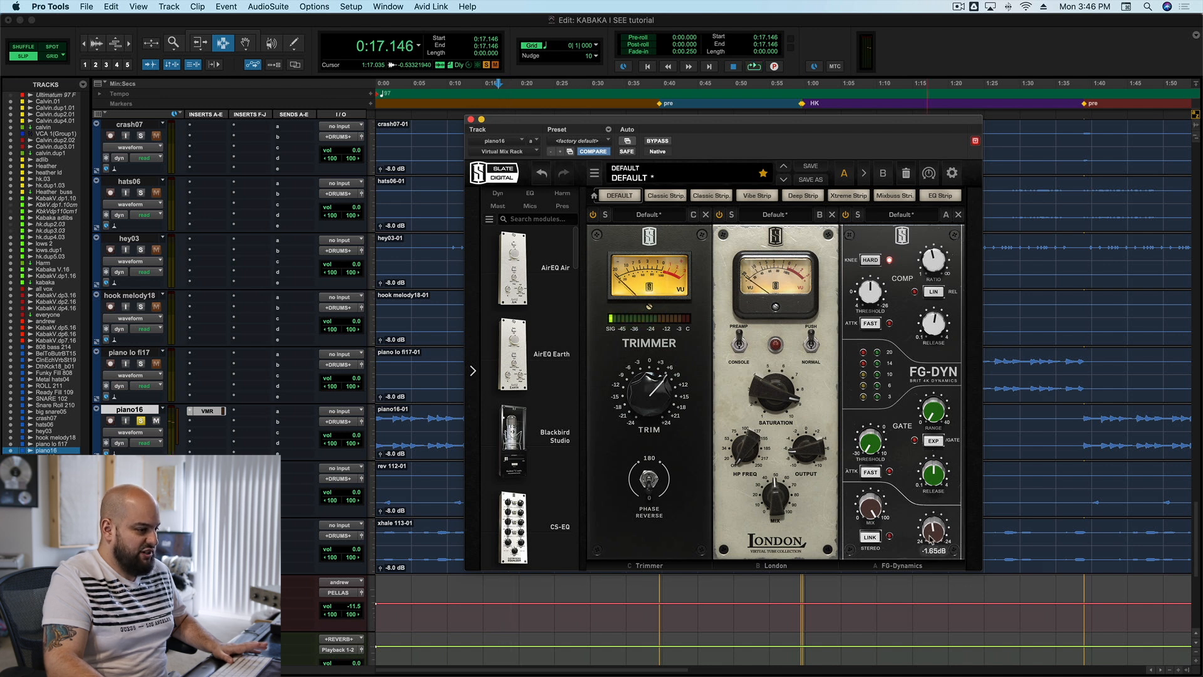
key("space")
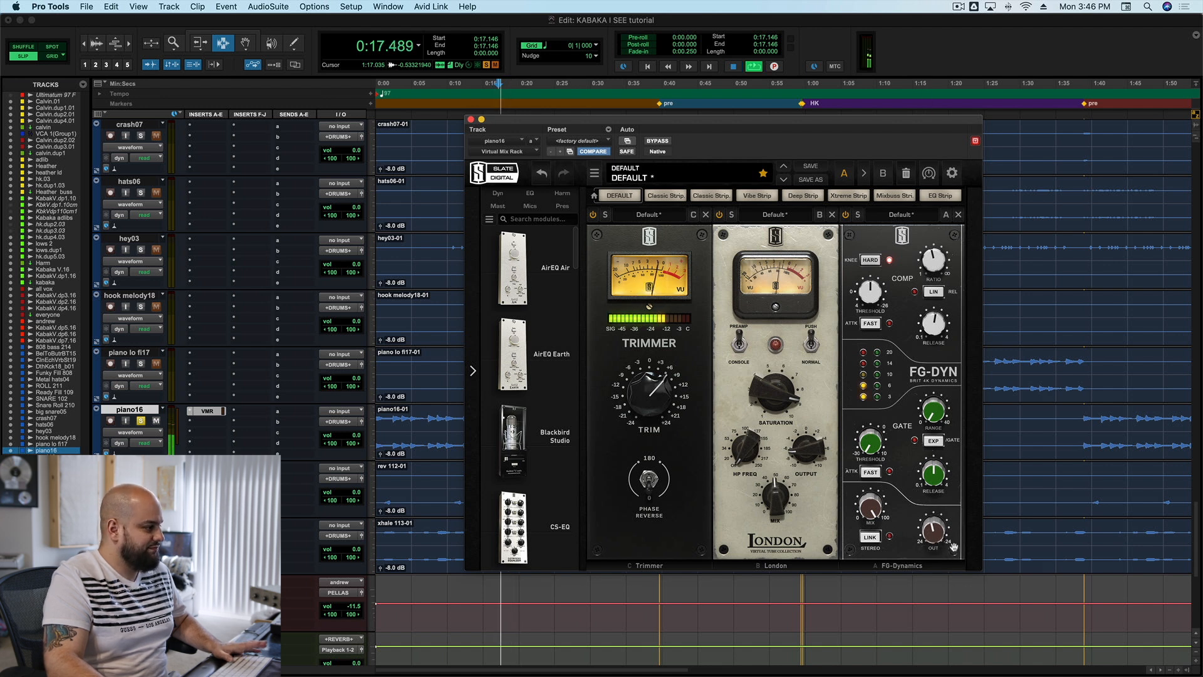
key("space")
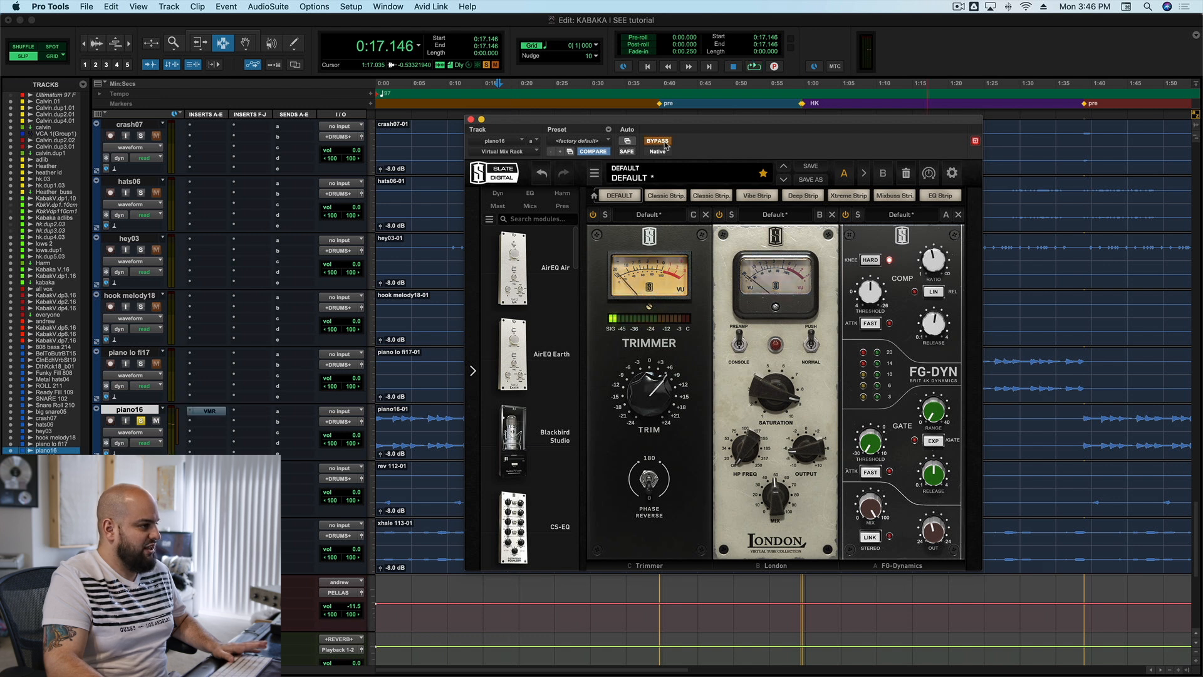
left_click(663, 143)
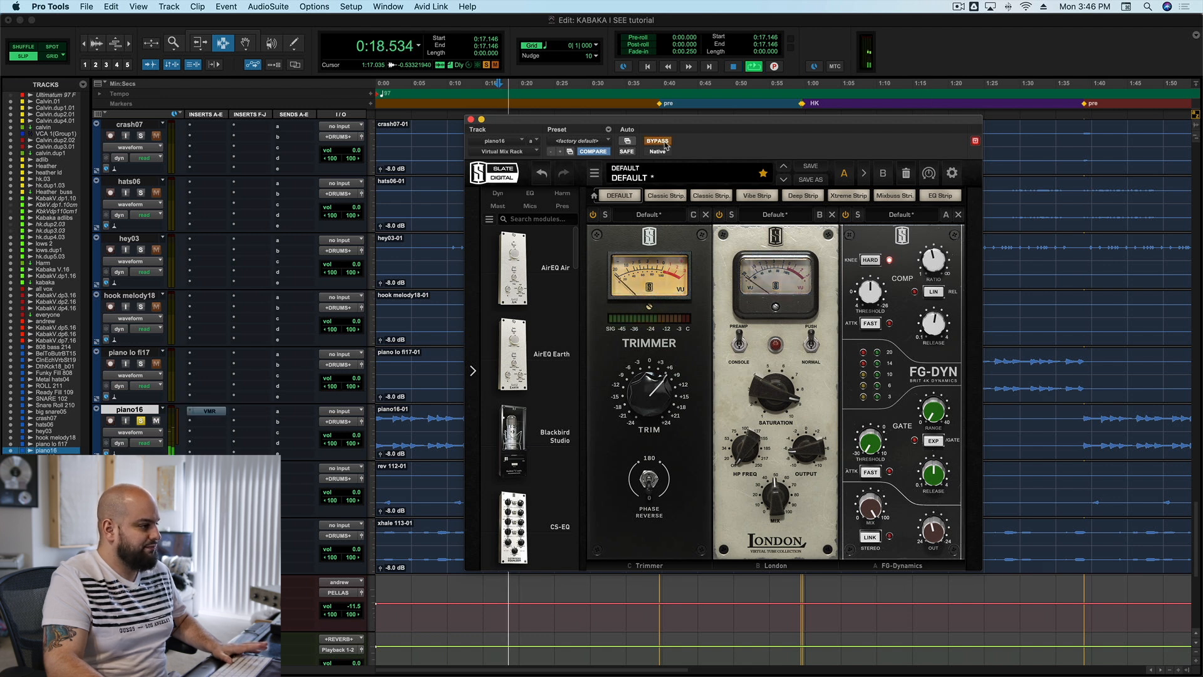
left_click(657, 141)
key("space")
key("space")
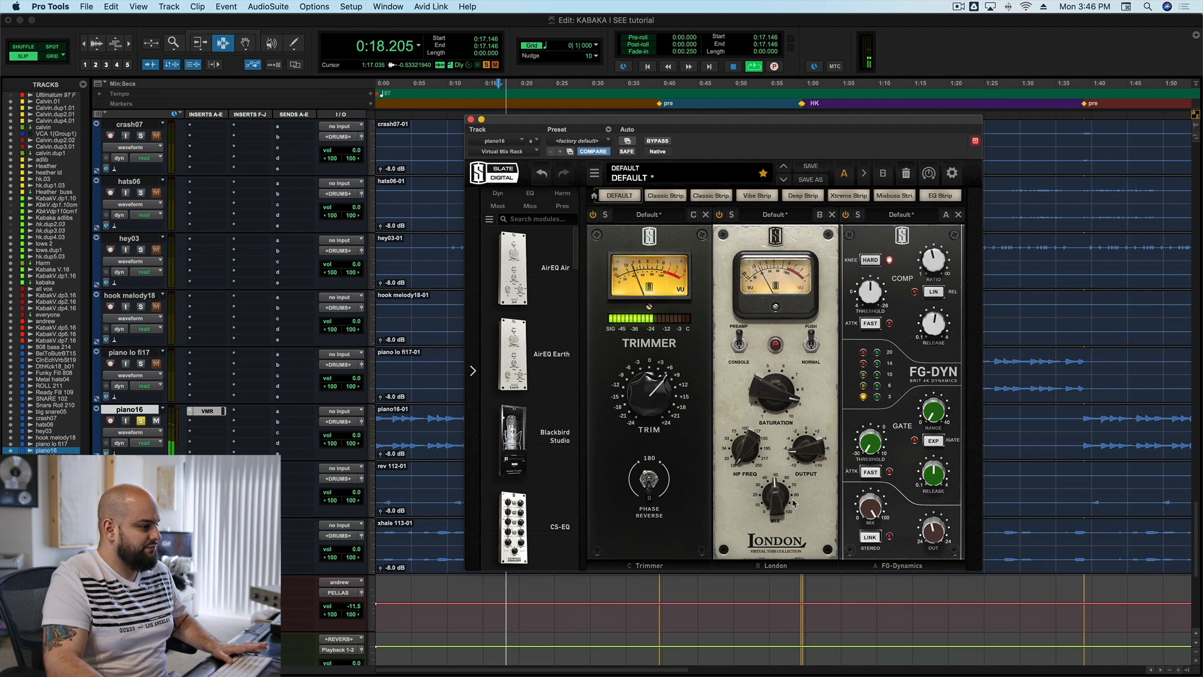
Set the London module's mix to 59.0%, play the soloed piano, and close the Virtual Mix Rack window
left_click_drag(780, 491, 779, 468)
key("space")
key("space")
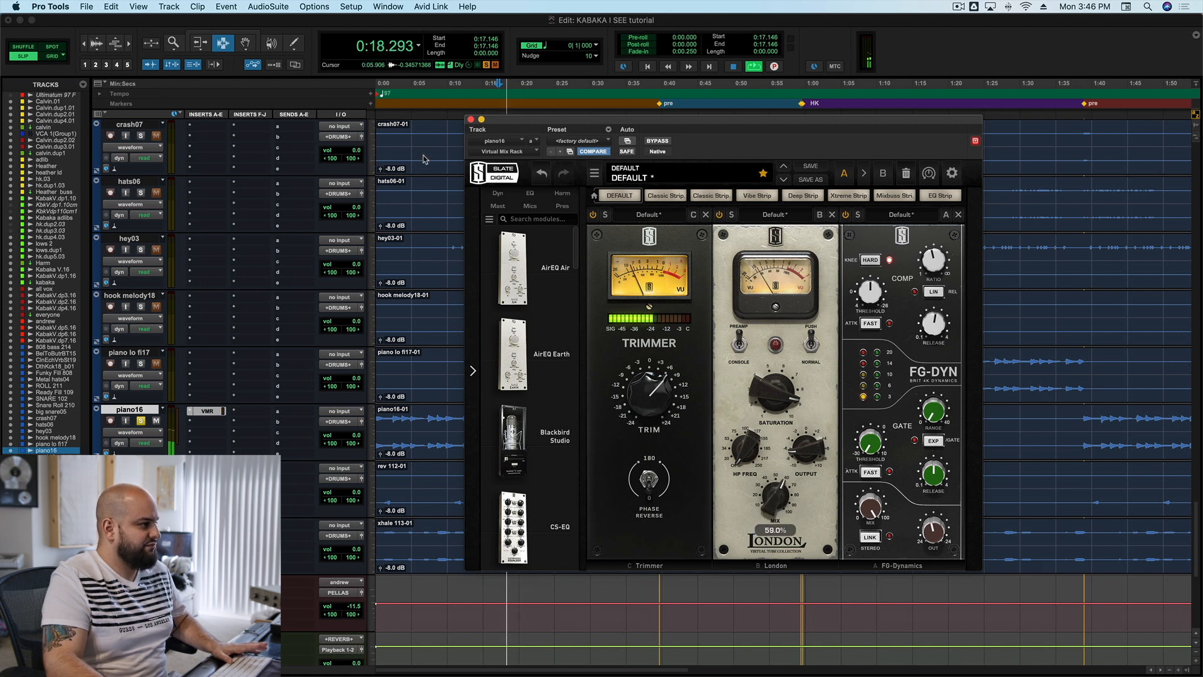
key("space")
left_click(471, 119)
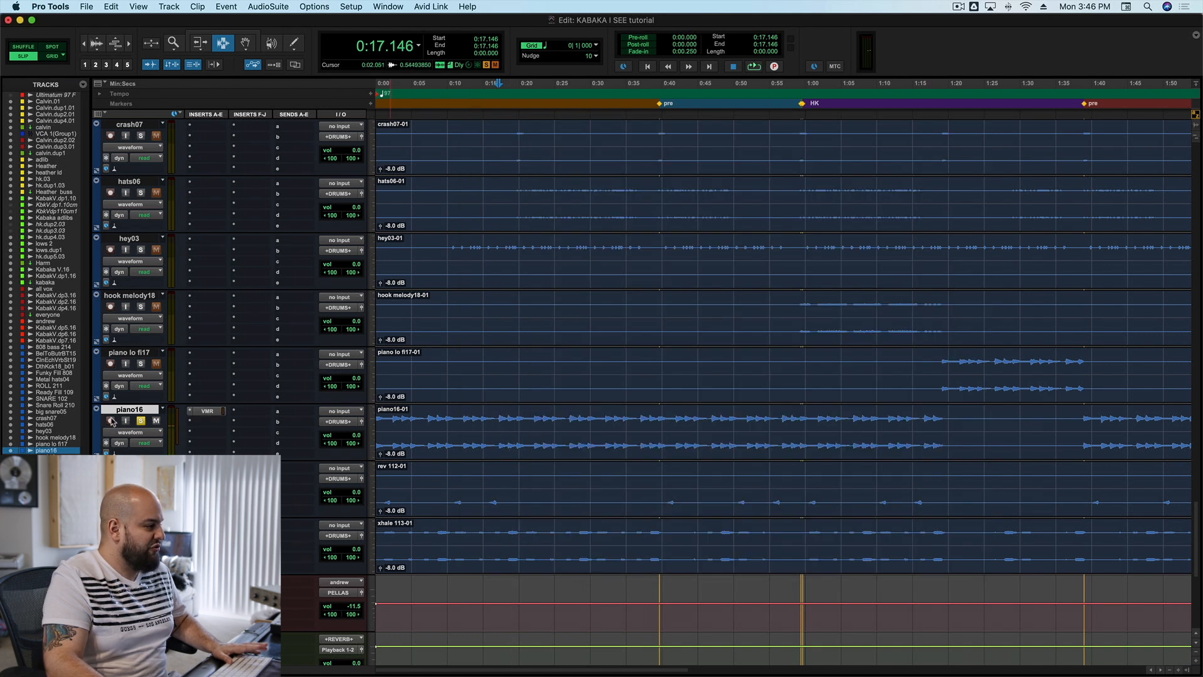
Clear the piano solo and play the full mix from 0:18.869 with the processed snare and piano
scroll(570, 394, "up", 5)
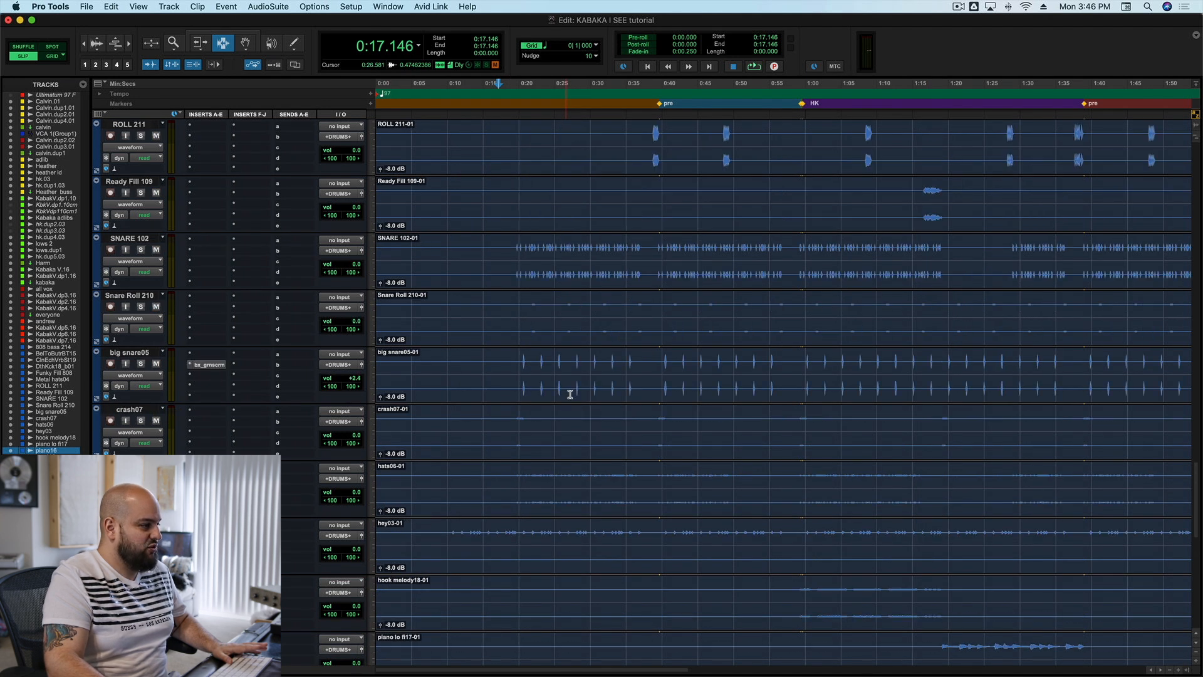
left_click(512, 362)
key("space")
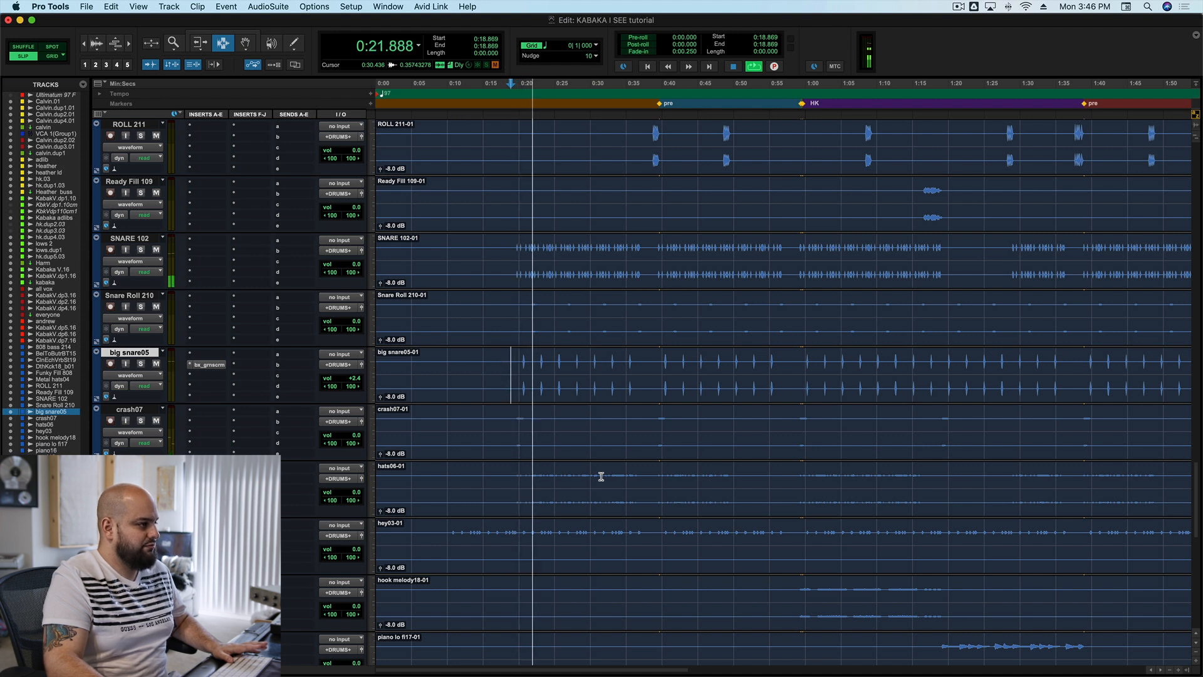
scroll(603, 479, "down", 4)
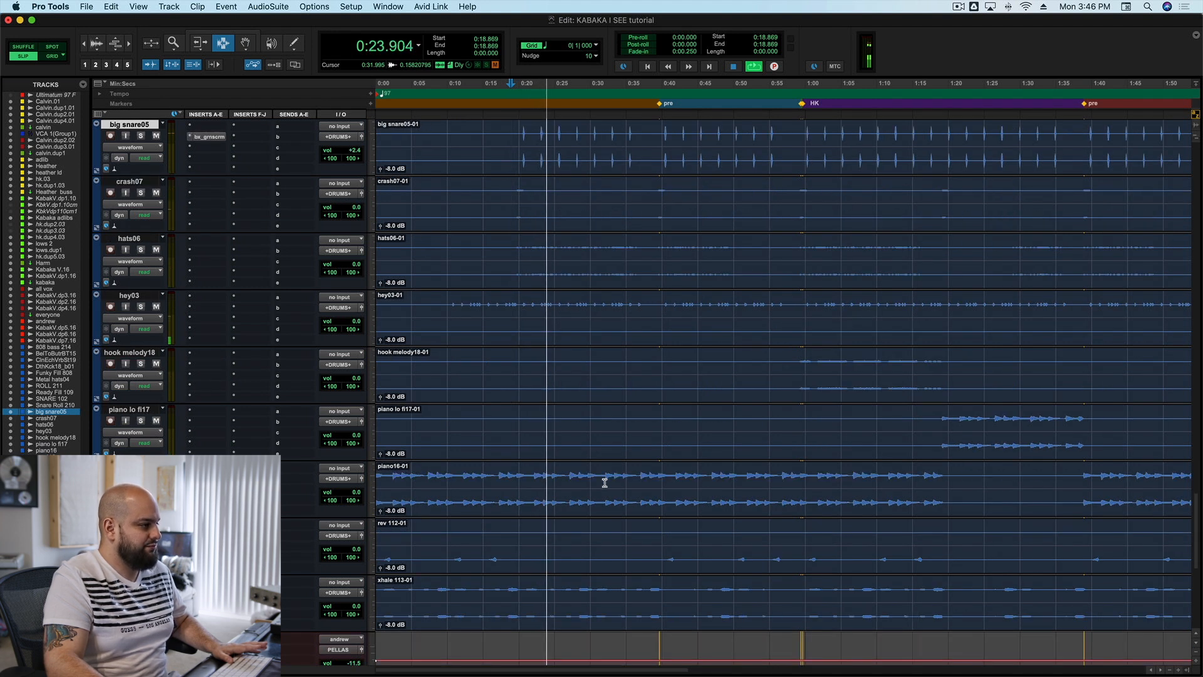
scroll(605, 483, "down", 2)
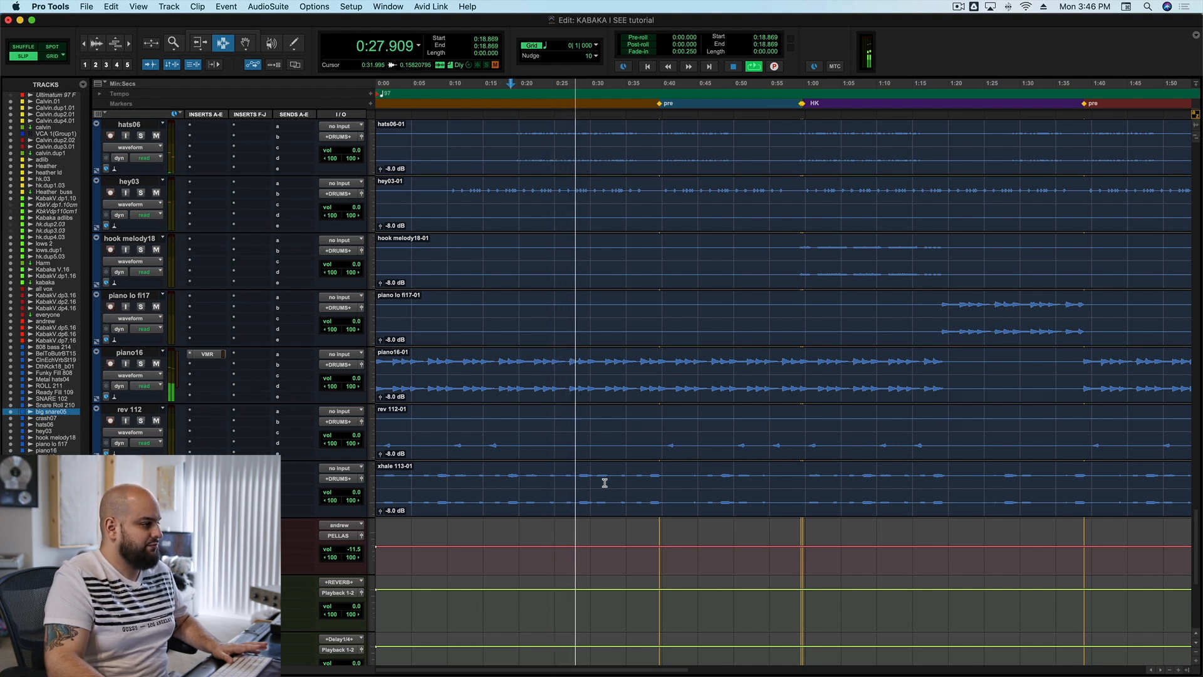
key("space")
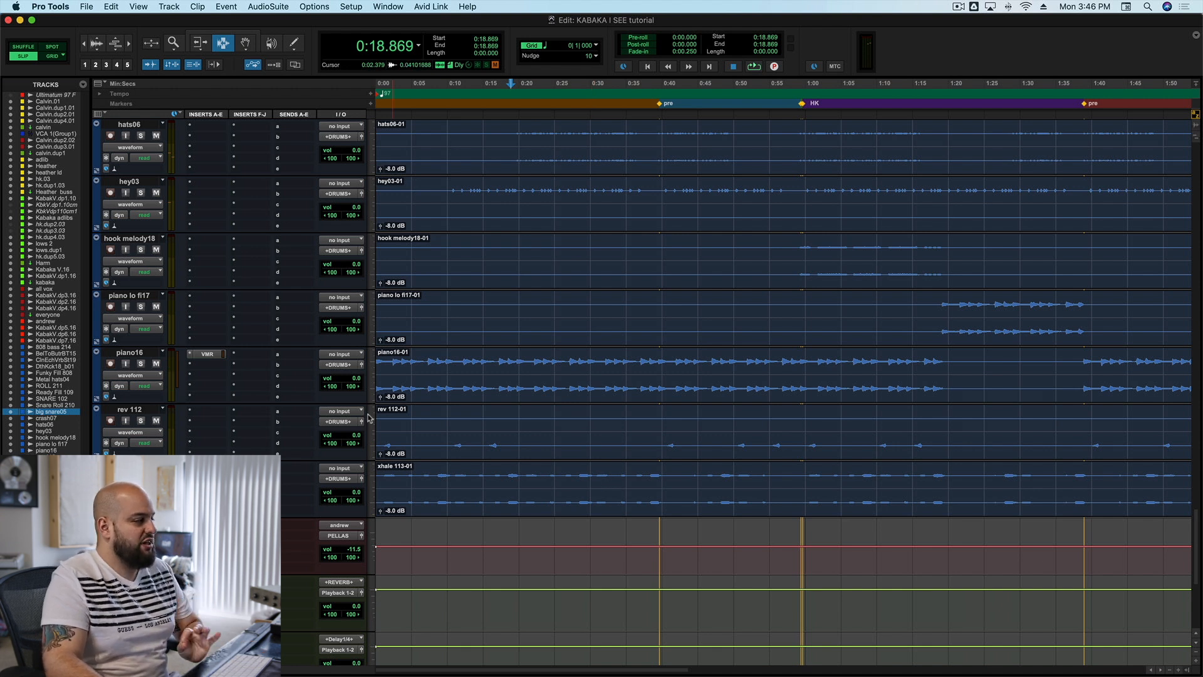
Reopen the piano16 track's Virtual Mix Rack to review its modules, and close the window
left_click(210, 356)
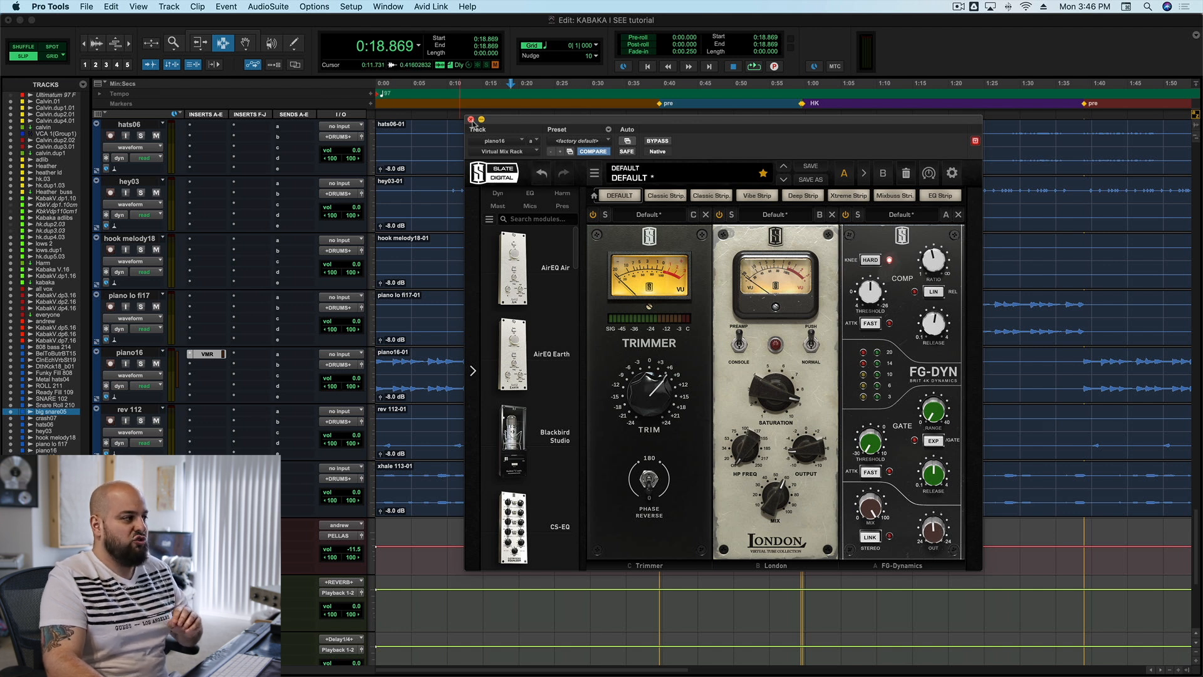
left_click(471, 119)
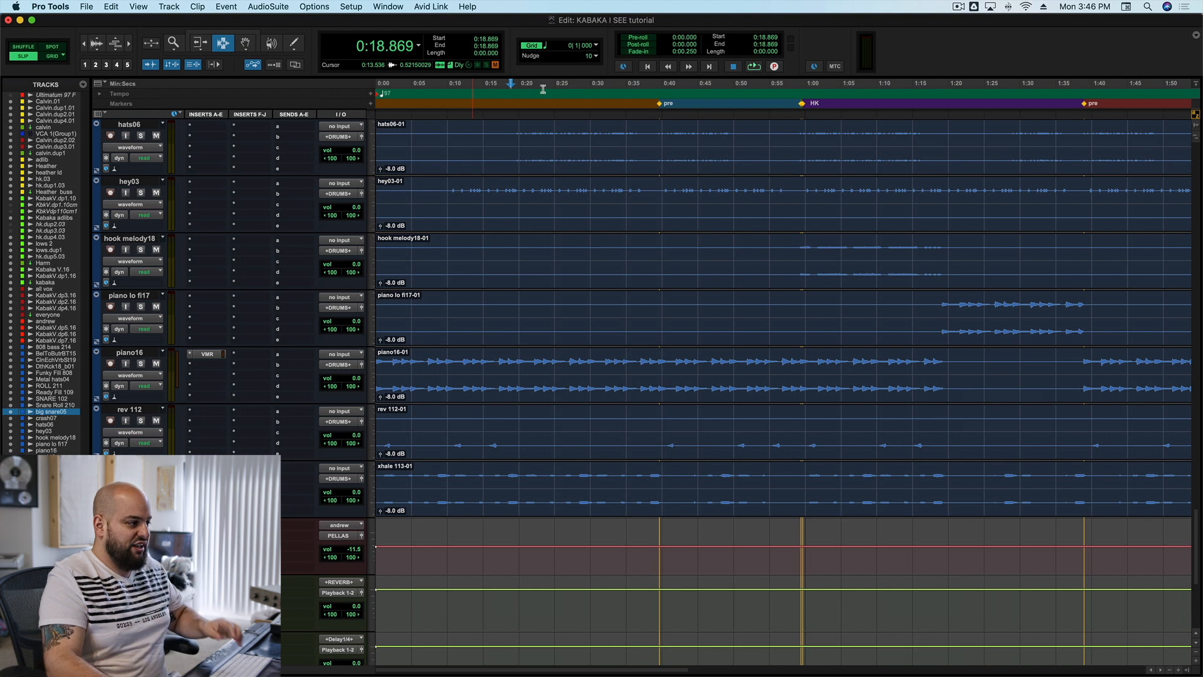
Play the full mix from 0:18.869 while reviewing the drum tracks up to the 808 bass
key("space")
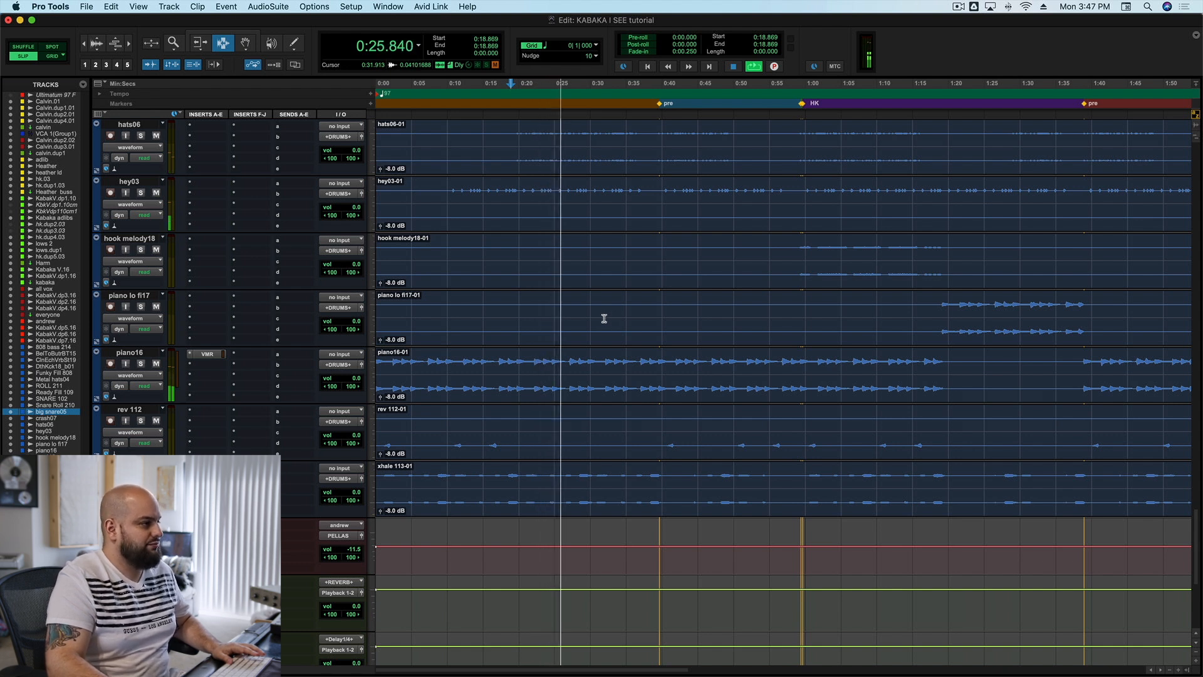
scroll(604, 319, "up", 3)
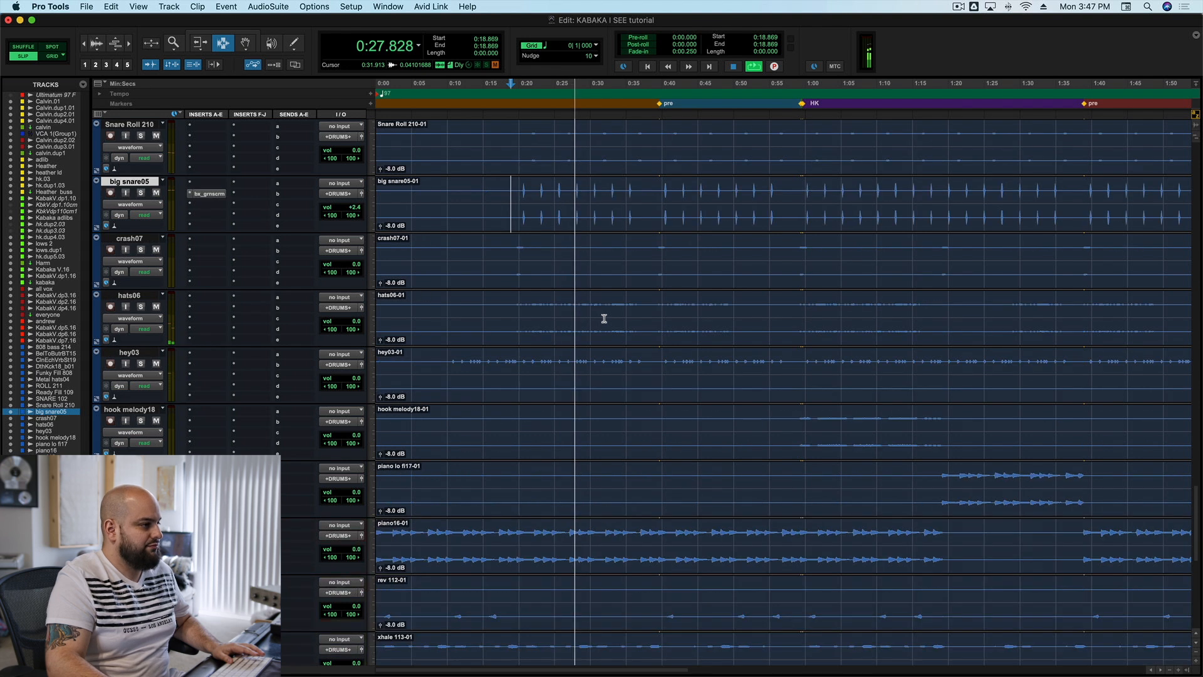
scroll(604, 319, "up", 9)
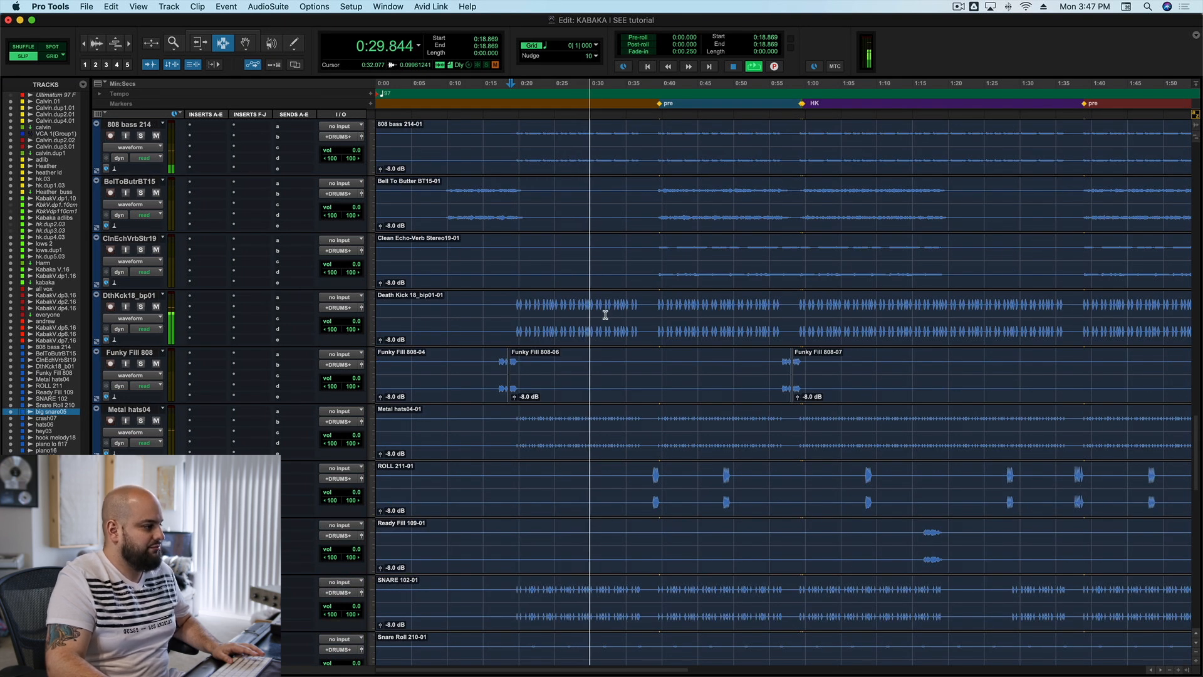
key("space")
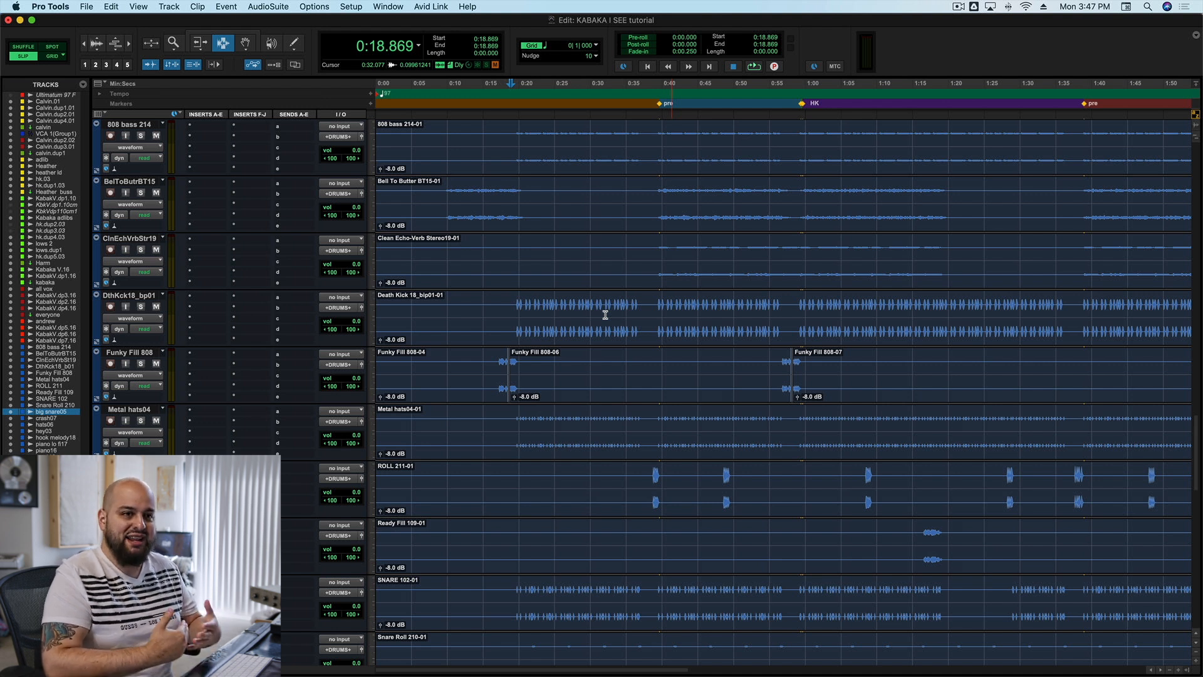
Play the full mix from 0:16.736, just ahead of the Death Kick entrance
left_click(495, 314)
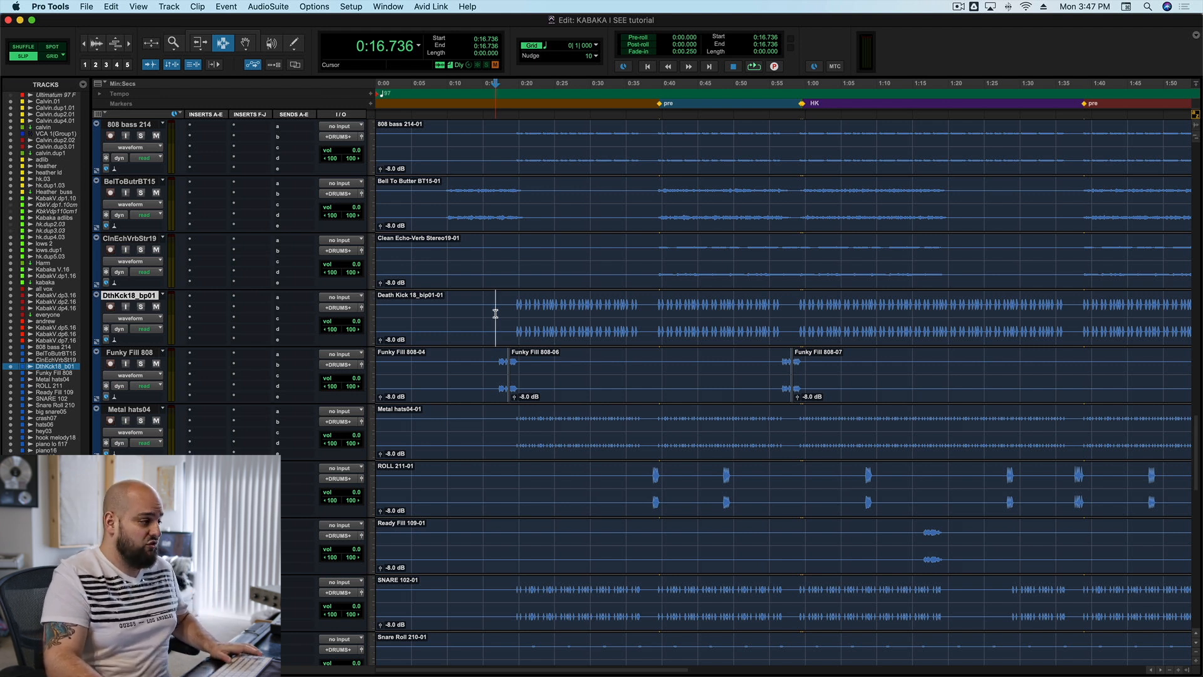
key("space")
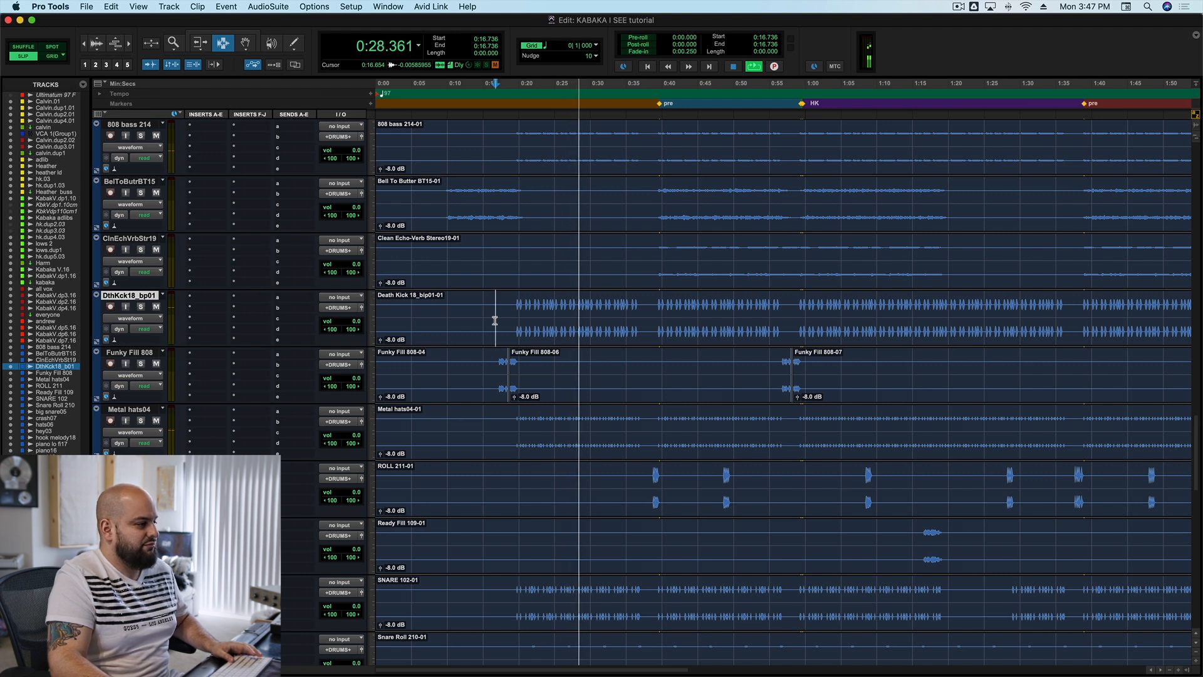
key("space")
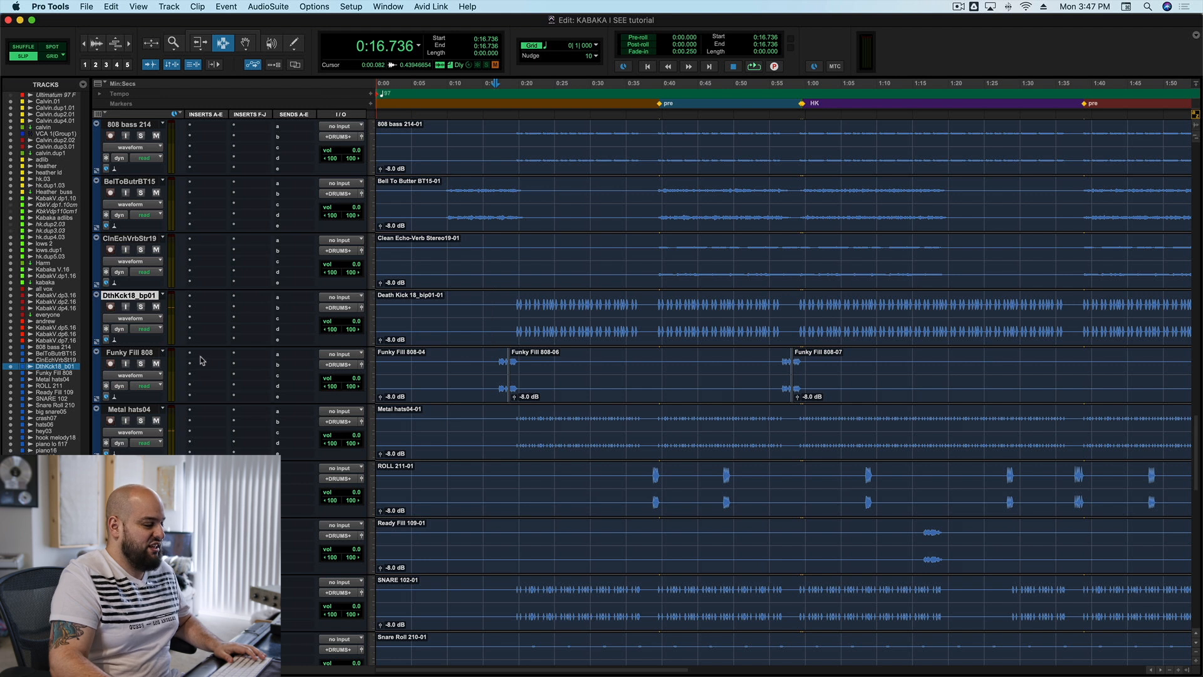
Audition the Funky Fill 808 track in solo from 0:17.228 and clear its solo
left_click(499, 370)
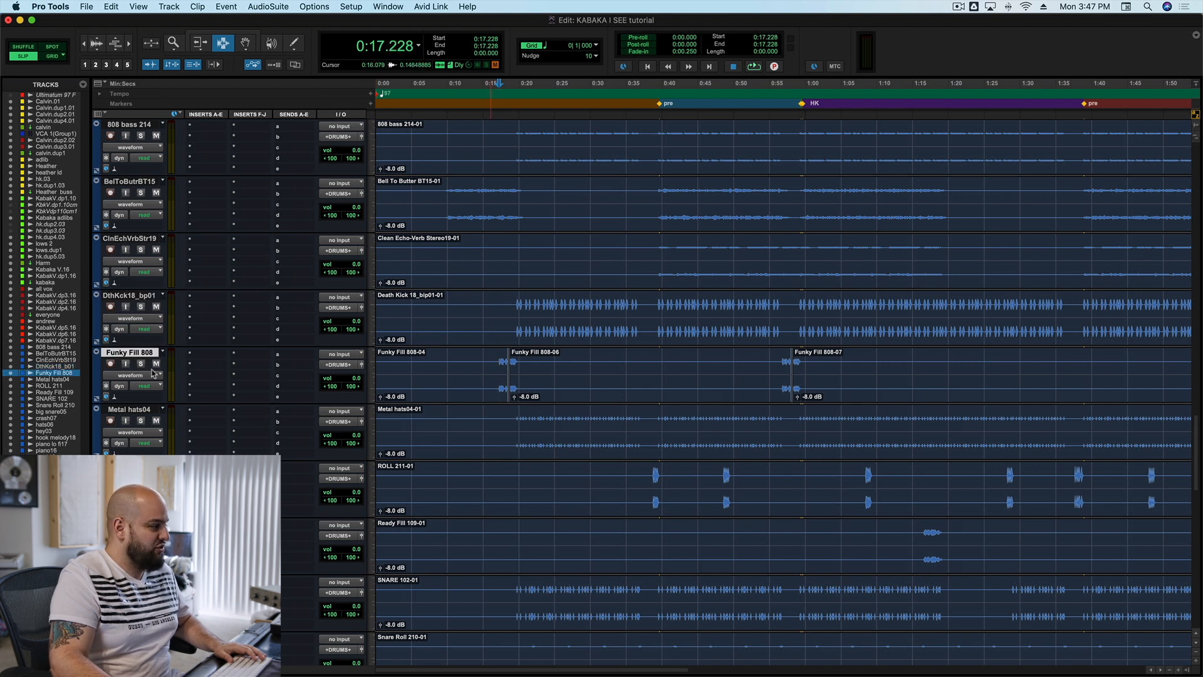
key("space")
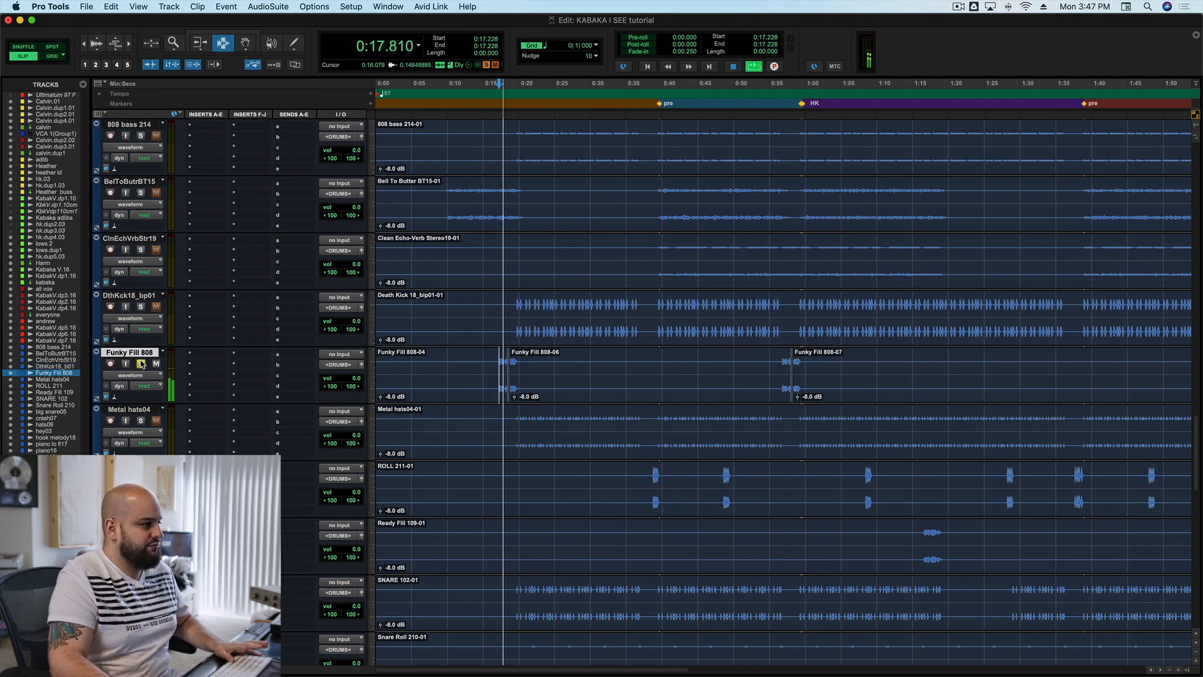
key("space")
left_click(141, 363)
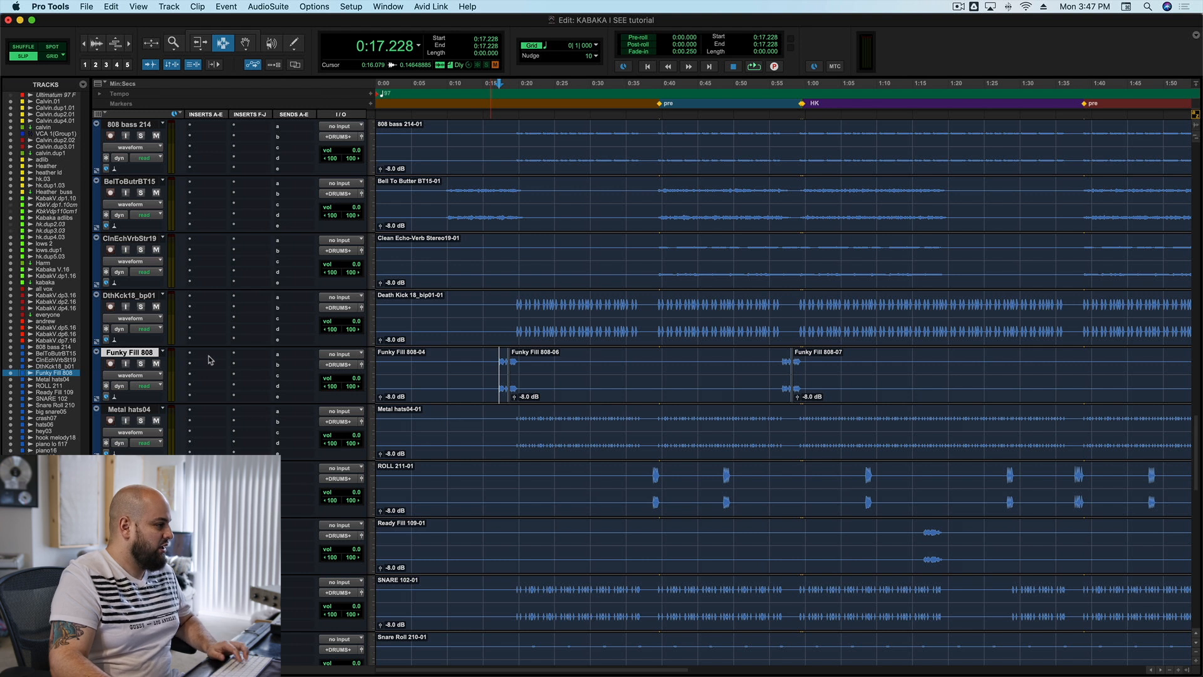
Insert the stereo MannyM Distortion plug-in in the first insert slot of the Funky Fill 808 track
left_click(210, 360)
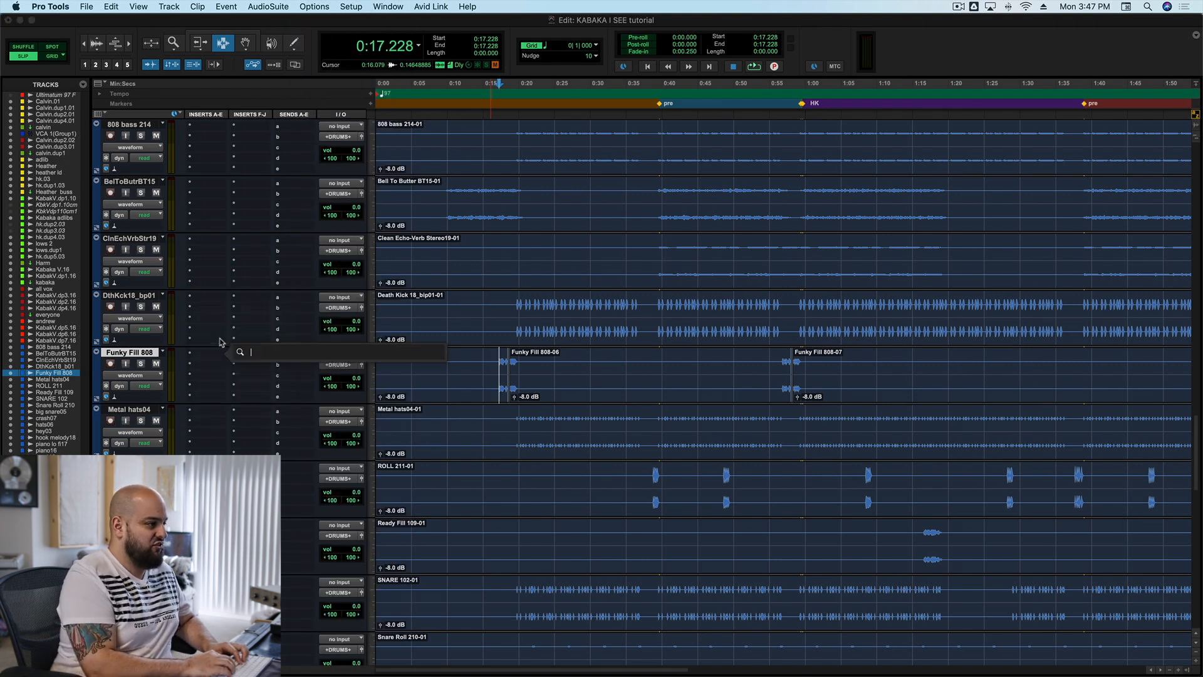
type("distor")
key("Down")
key("Down")
key("Down")
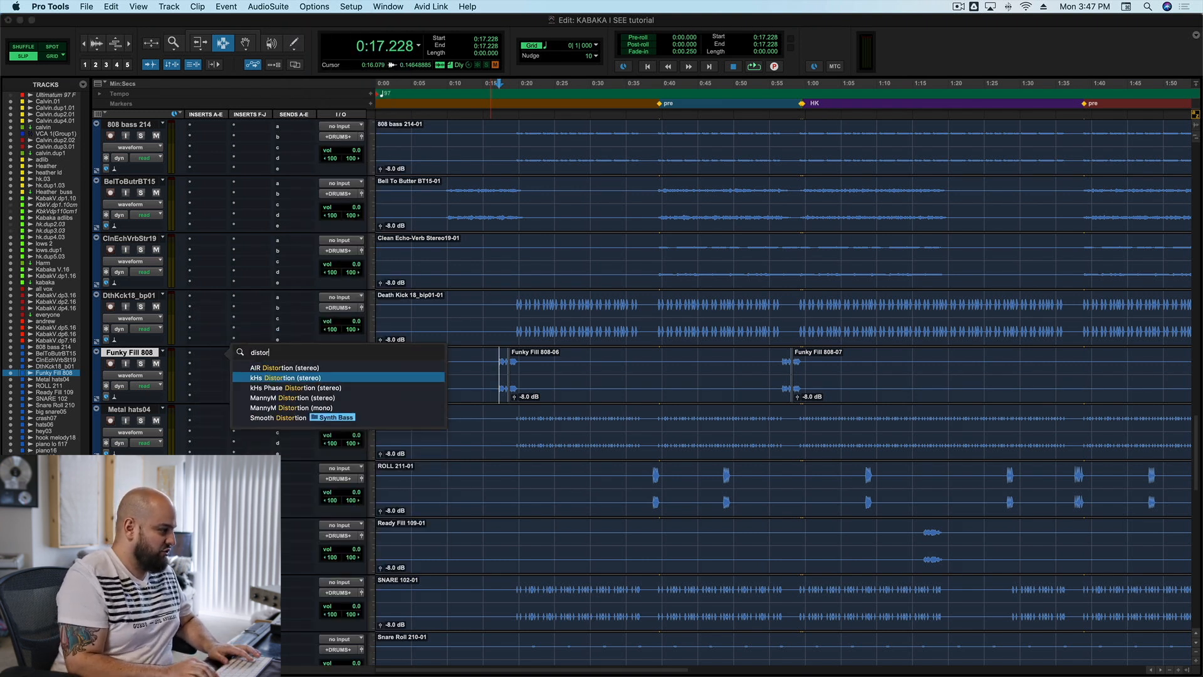
key("Return")
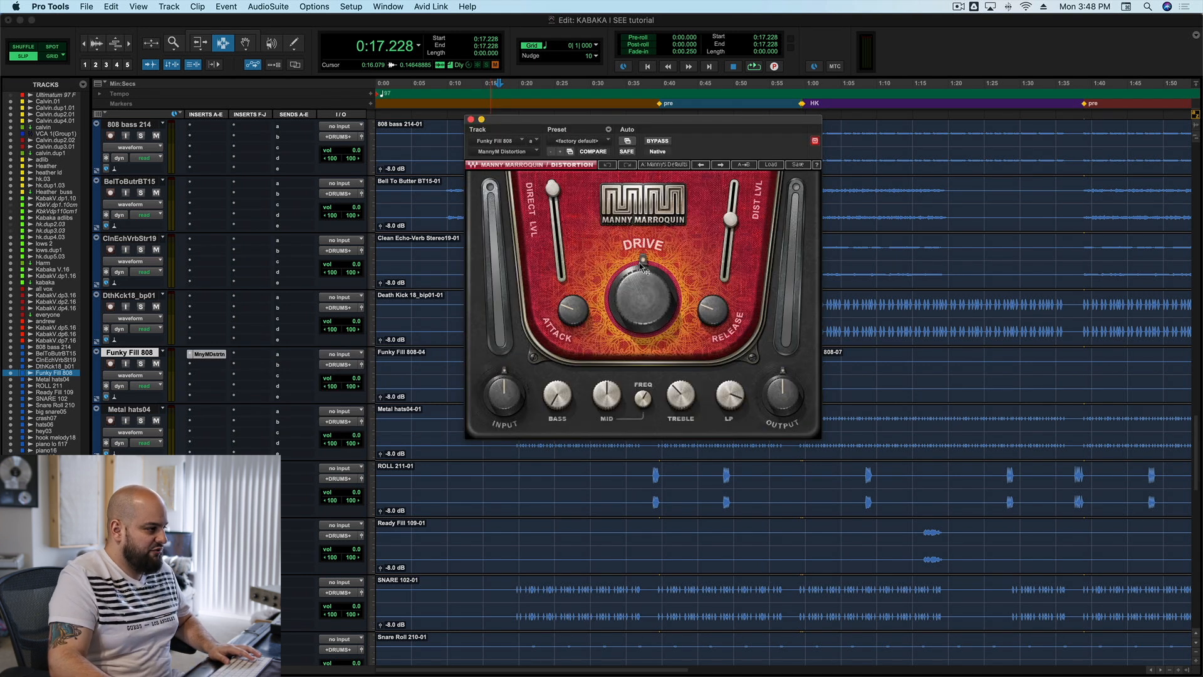
Lower the distortion plug-in's direct and distortion levels, and audition the fill in the mix and in solo
left_click_drag(554, 187, 562, 270)
left_click_drag(730, 219, 730, 229)
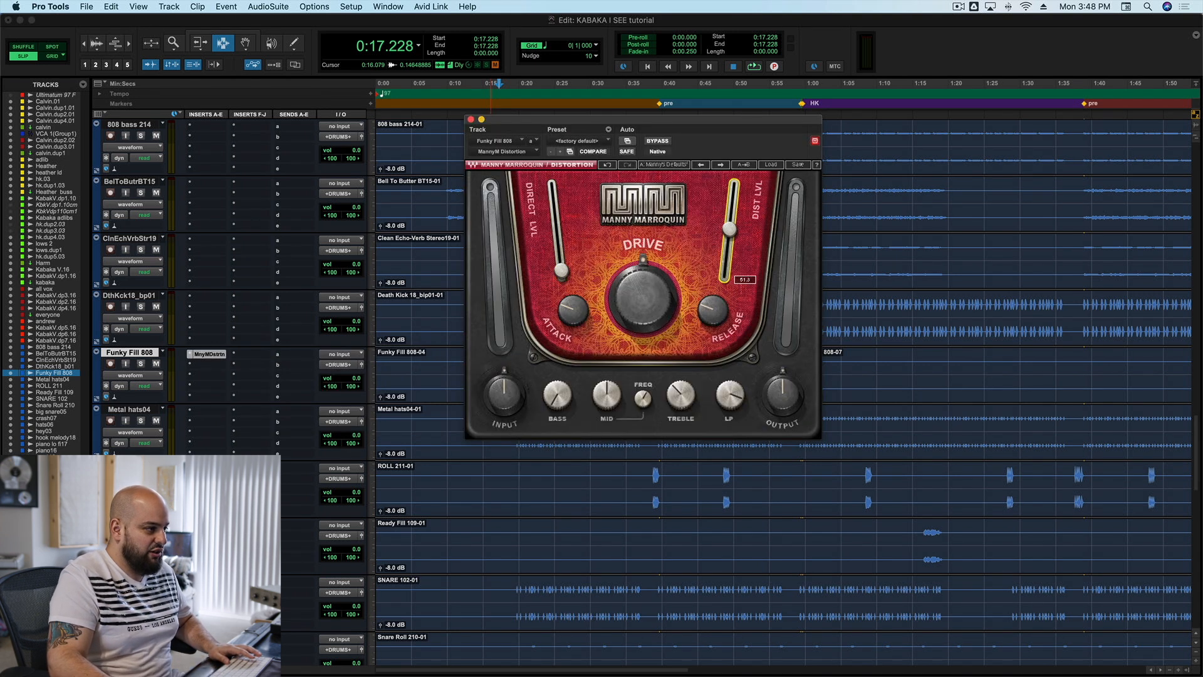
key("space")
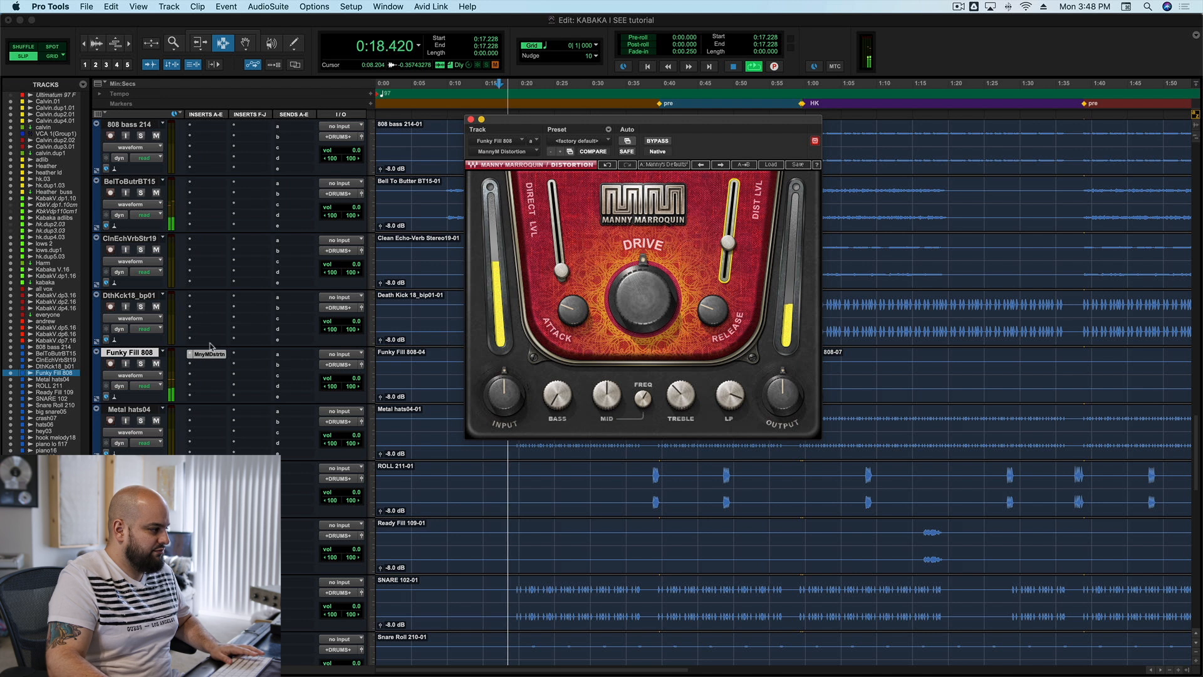
left_click(141, 363)
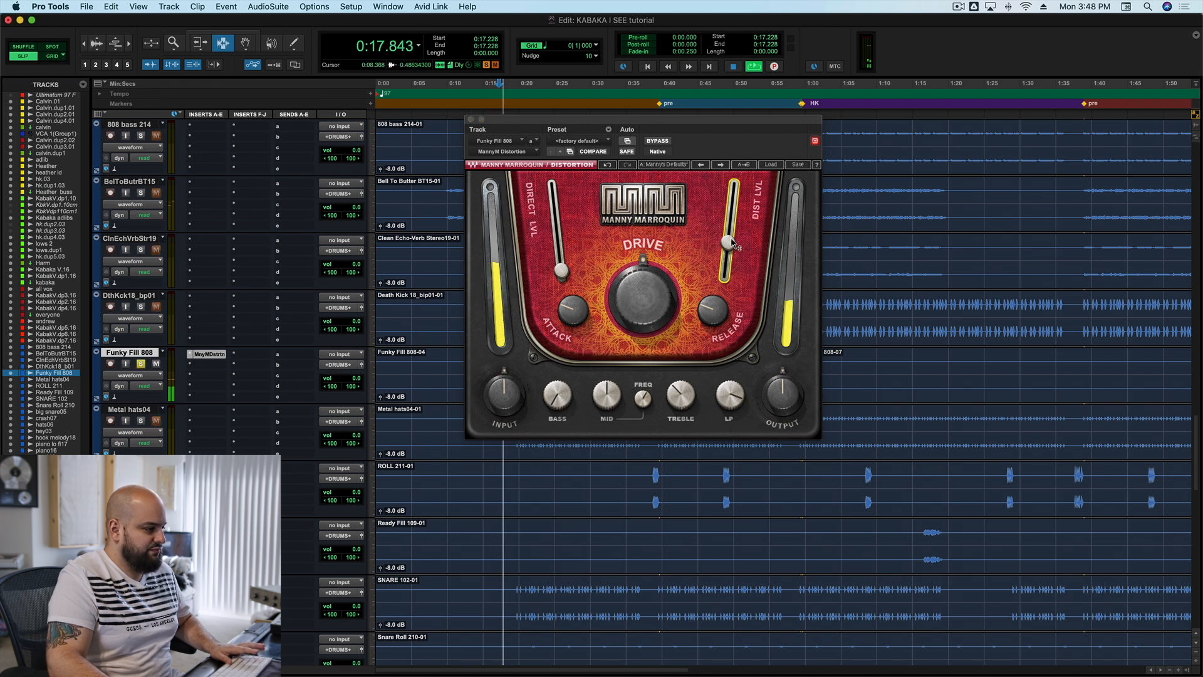
key("space")
Raise the direct level to nearly full and the distortion level slightly, and play the soloed fill
left_click_drag(562, 270, 555, 196)
key("space")
key("space")
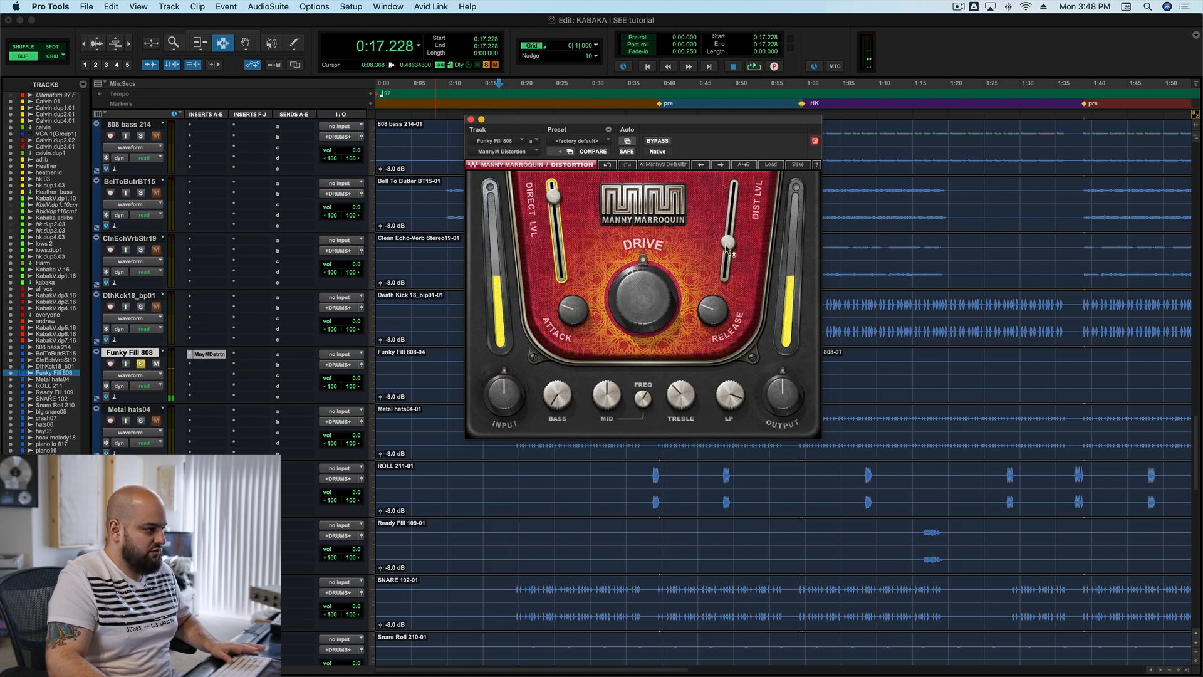
left_click(730, 240)
key("space")
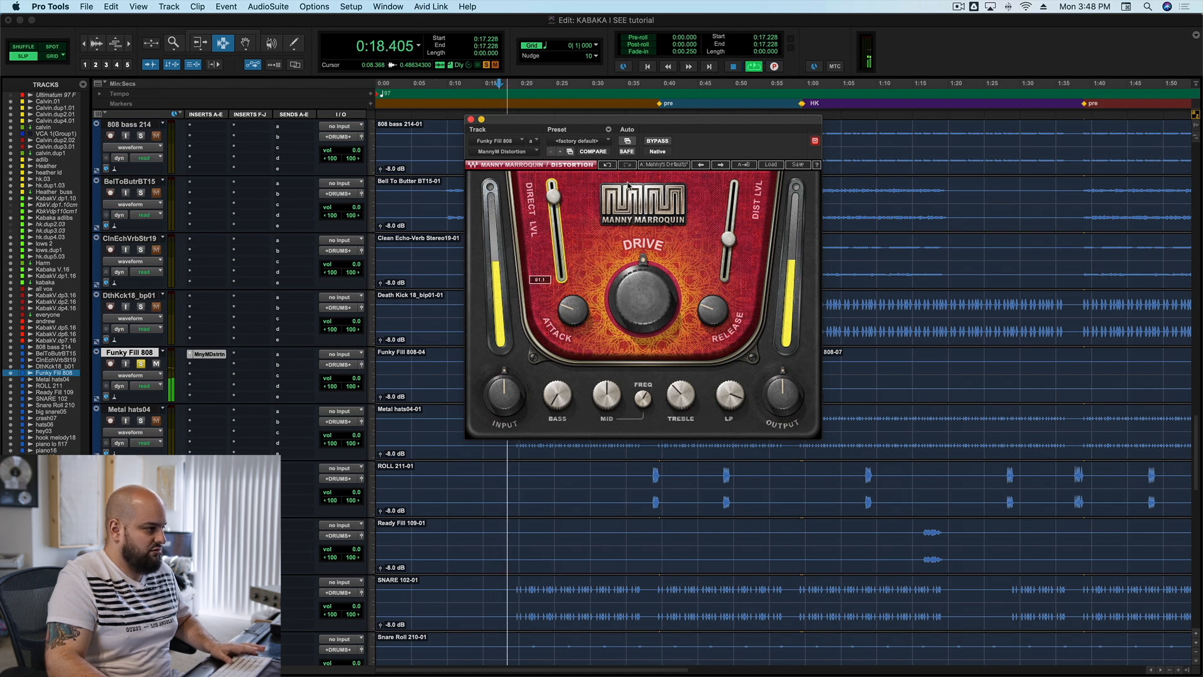
Compare the soloed fill with the distortion bypassed and active, raise the distortion level slightly, and replay it
key("space")
key("space")
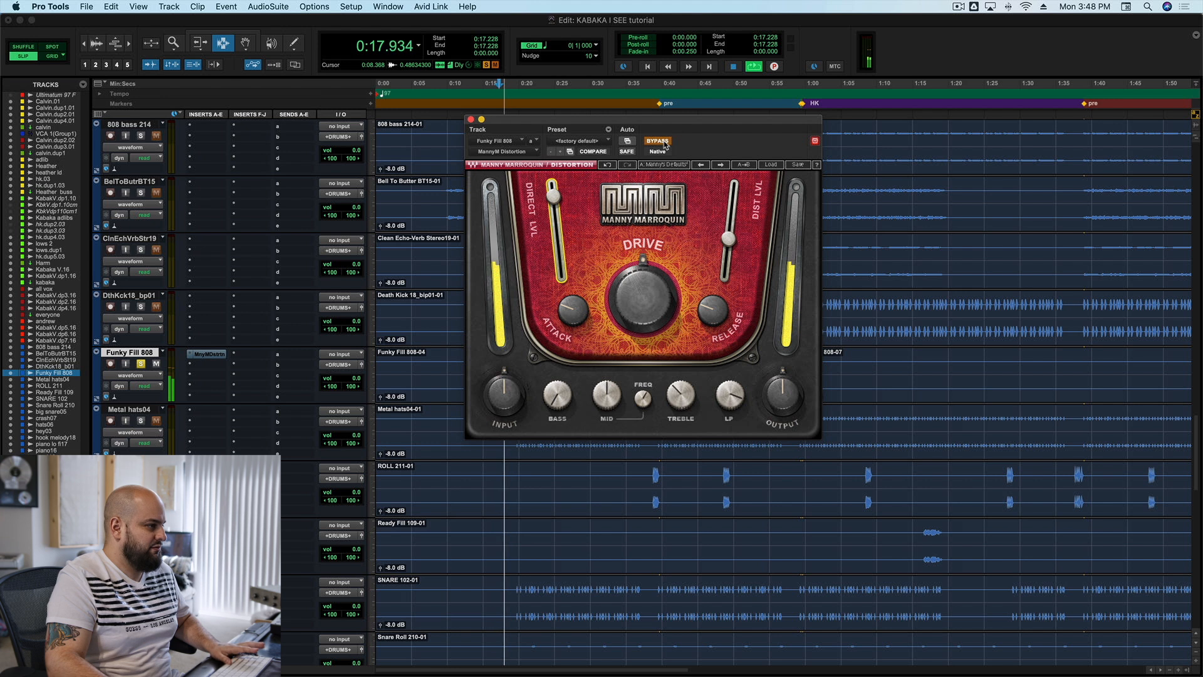
key("space")
left_click_drag(727, 236, 729, 233)
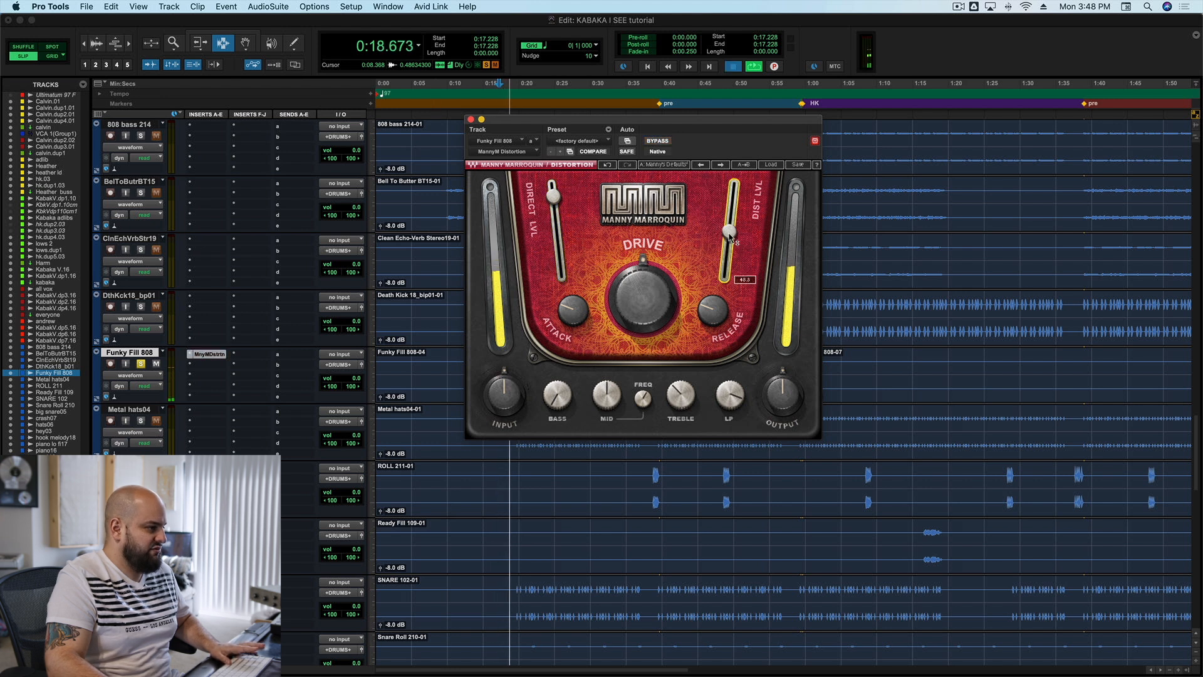
key("space")
key("space")
key("space")
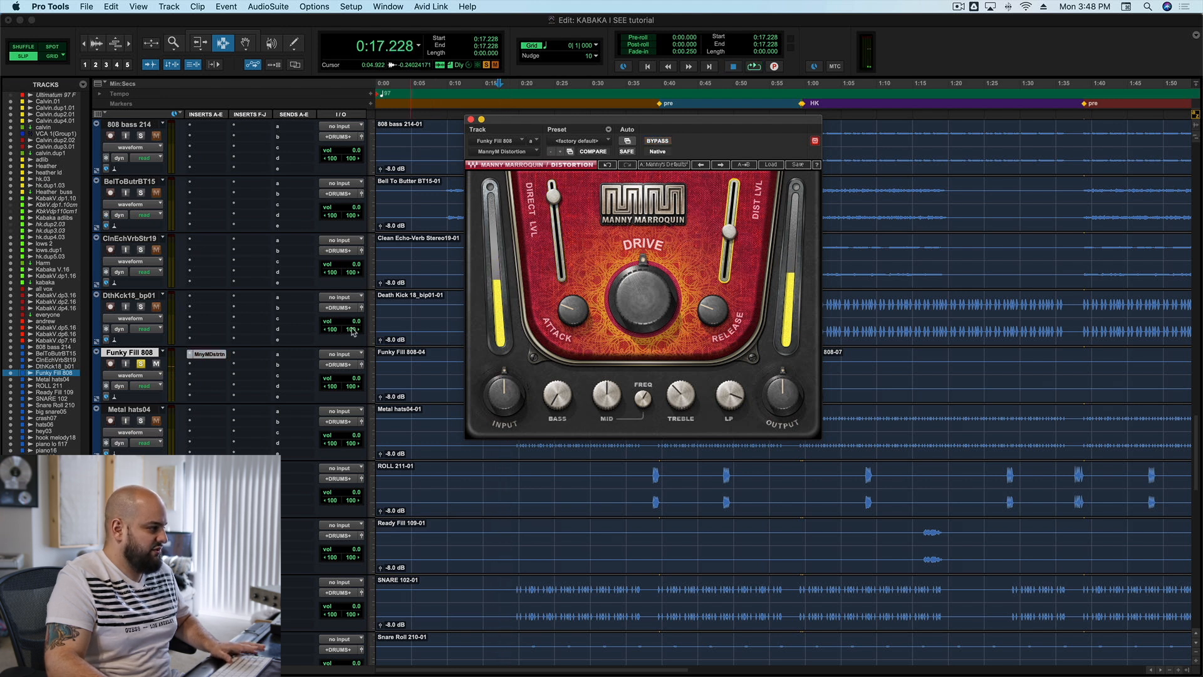
Close the distortion window, clear the Funky Fill 808 solo, and play the full mix from 0:14.931
left_click(471, 119)
left_click(495, 367)
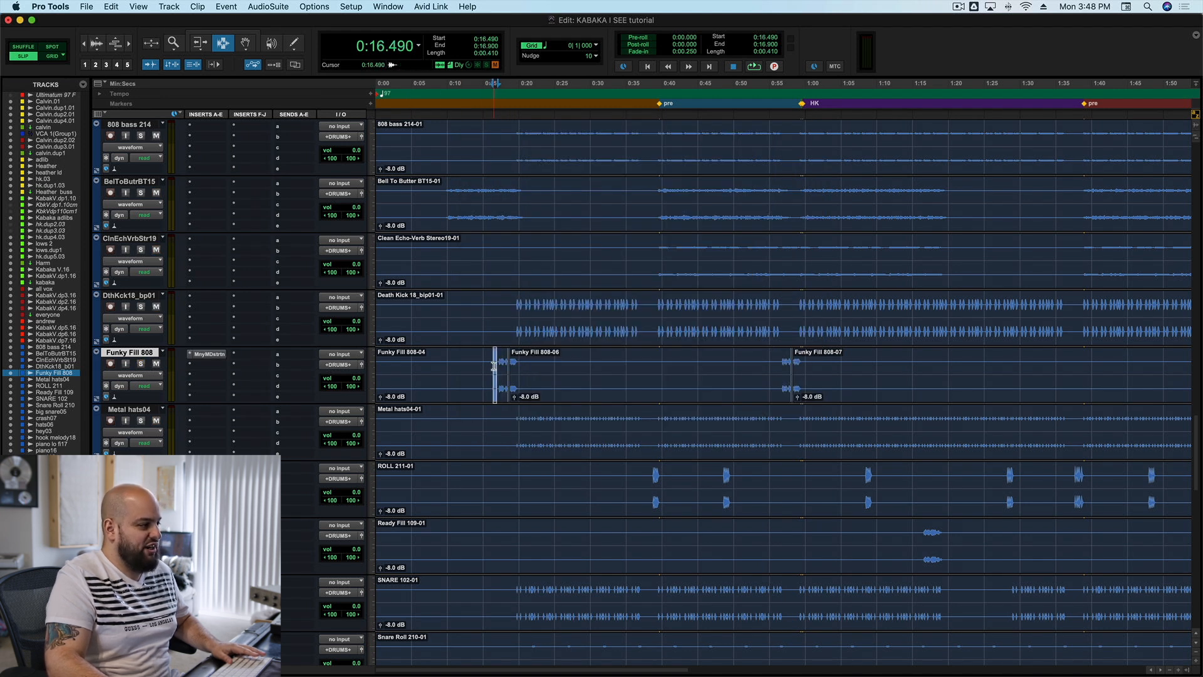
left_click(481, 369)
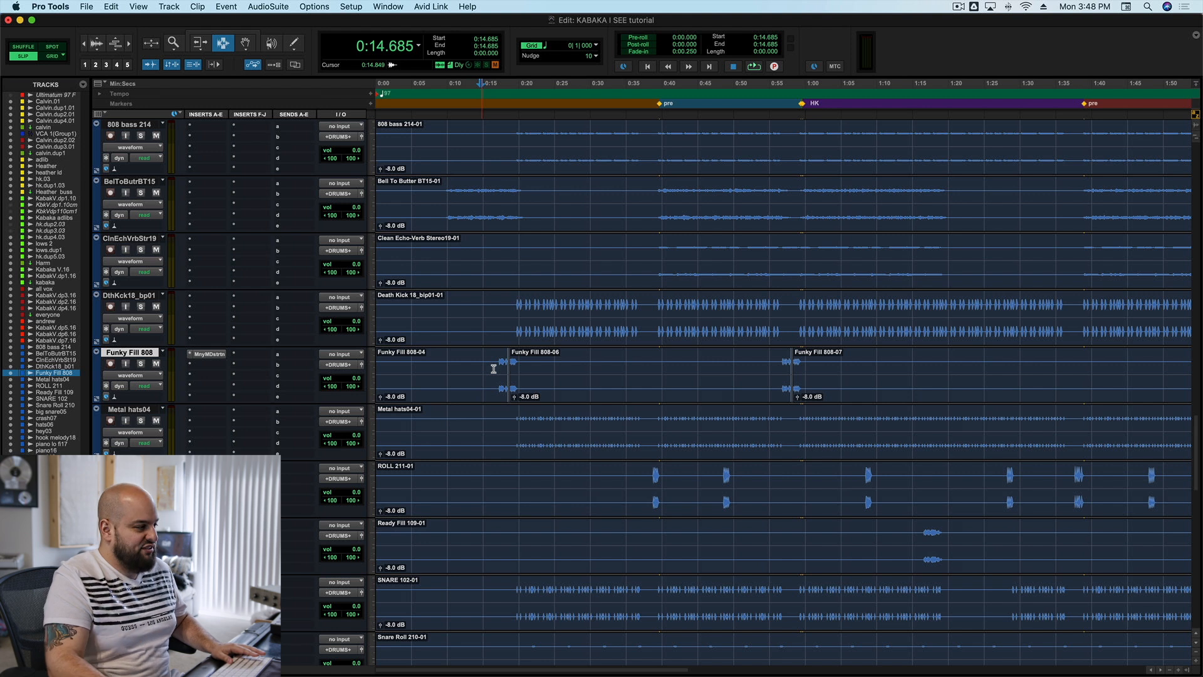
left_click(472, 374)
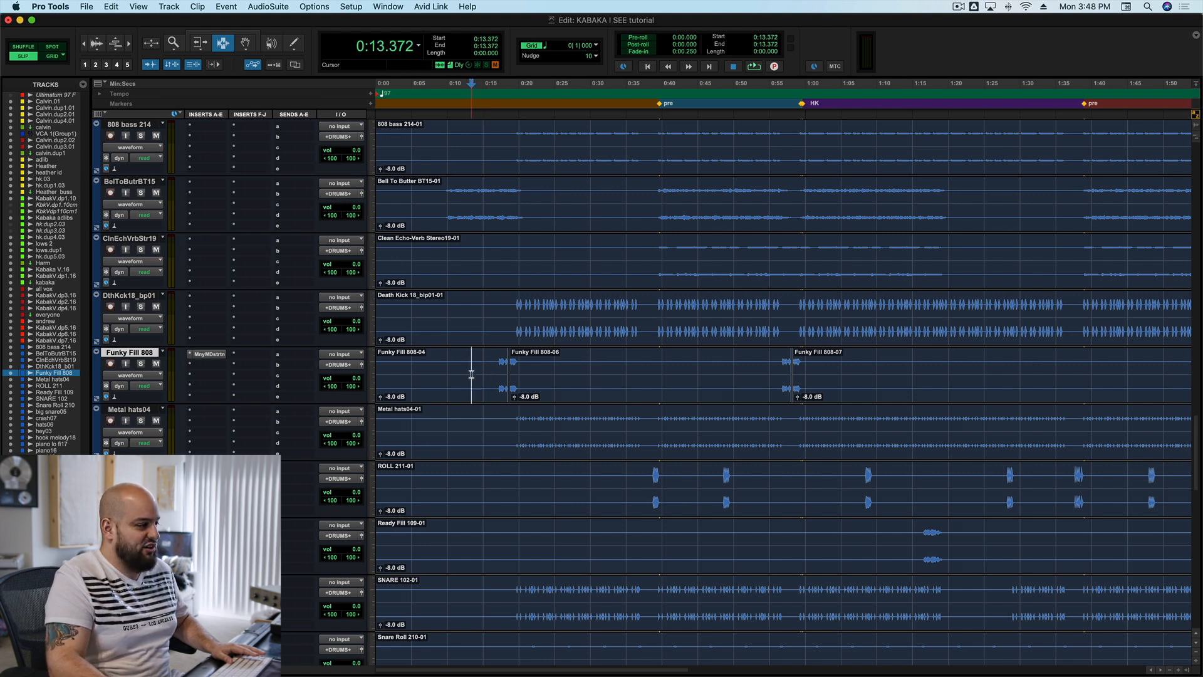
left_click(482, 362)
key("space")
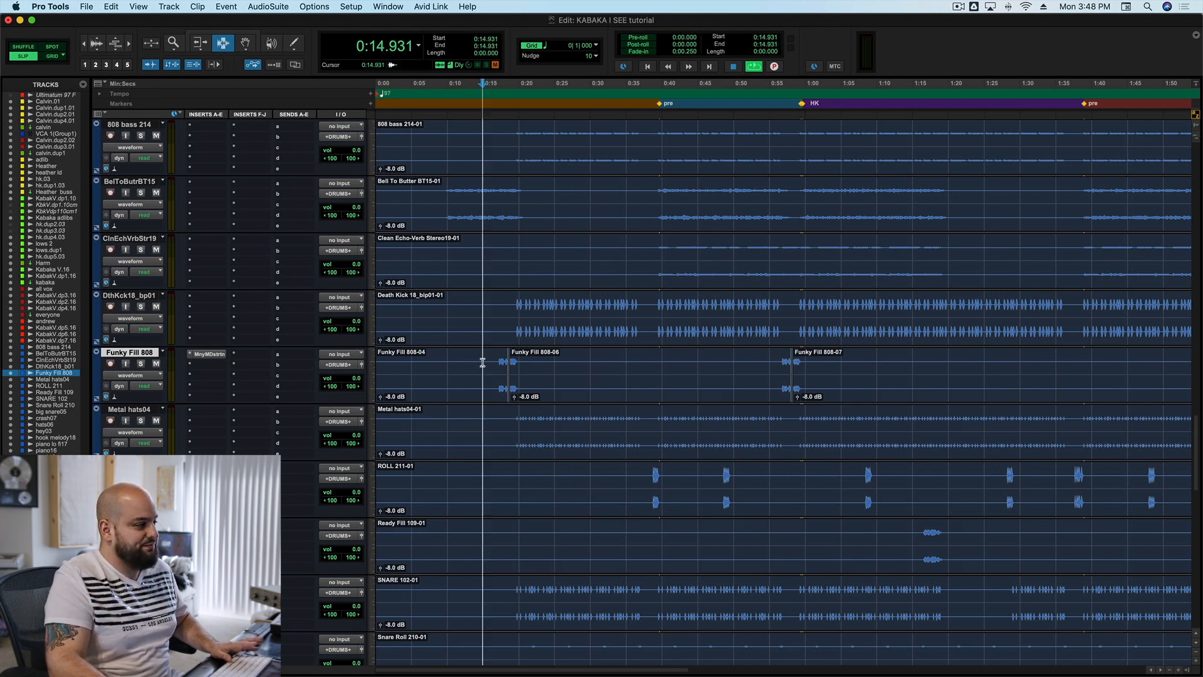